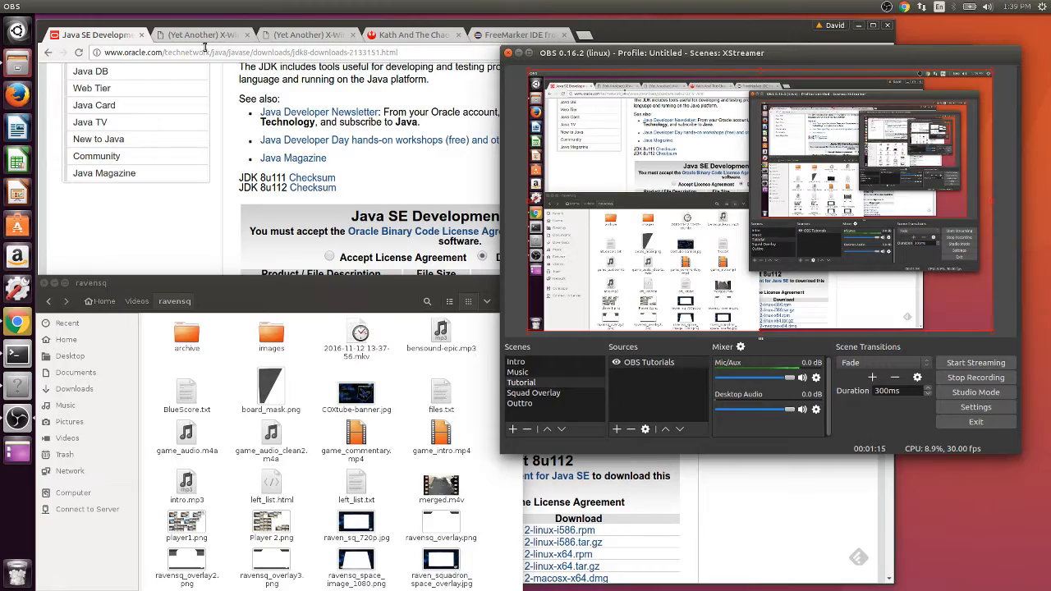
Step: Switch to Chrome and review the Java SE Development Kit 8u111 download list on the Oracle page
left_click(128, 45)
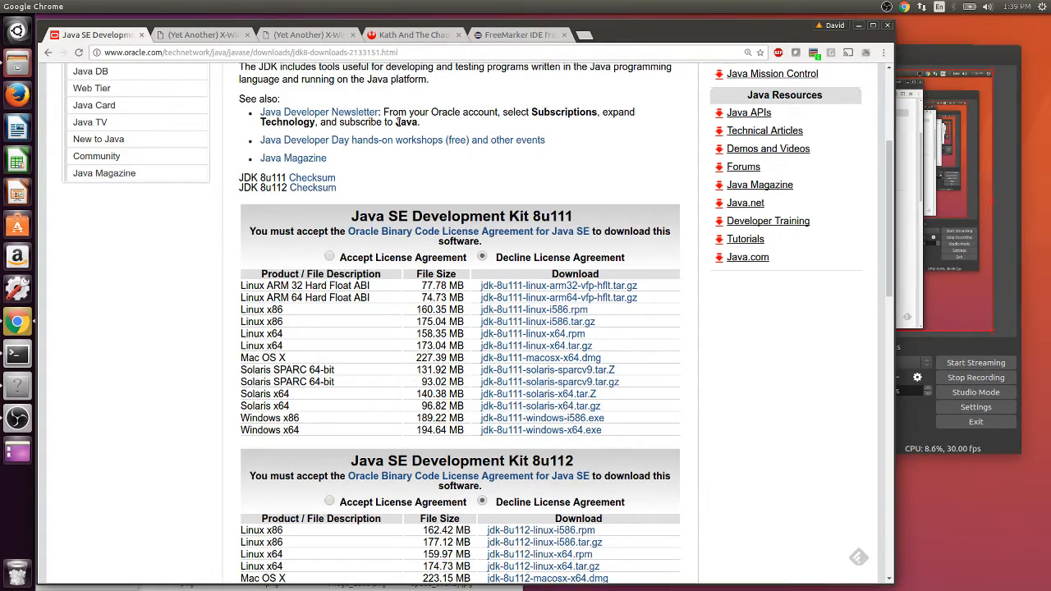
scroll(401, 164, "up", 5)
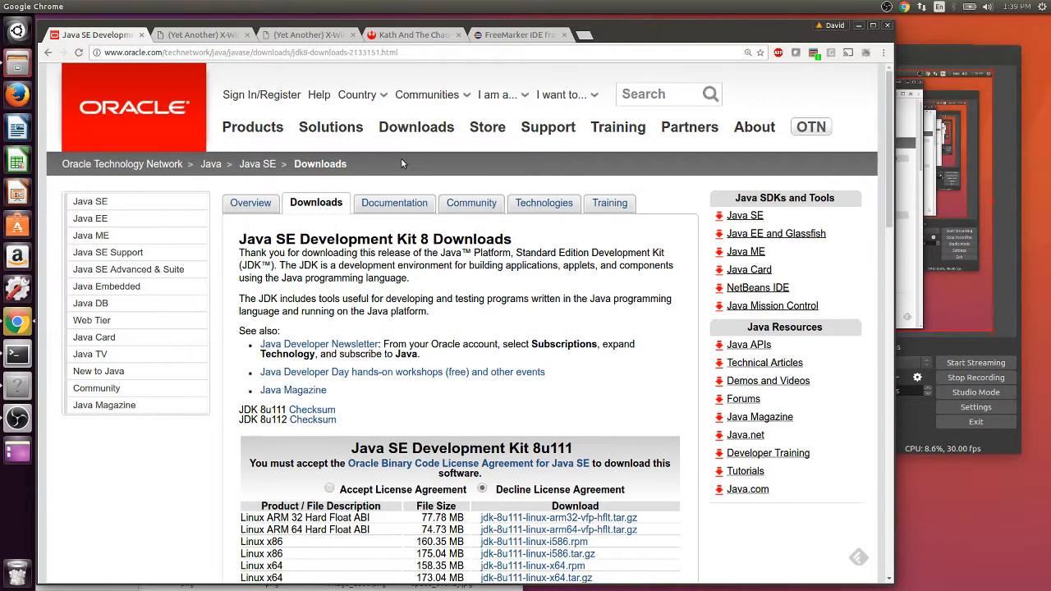
scroll(577, 355, "down", 3)
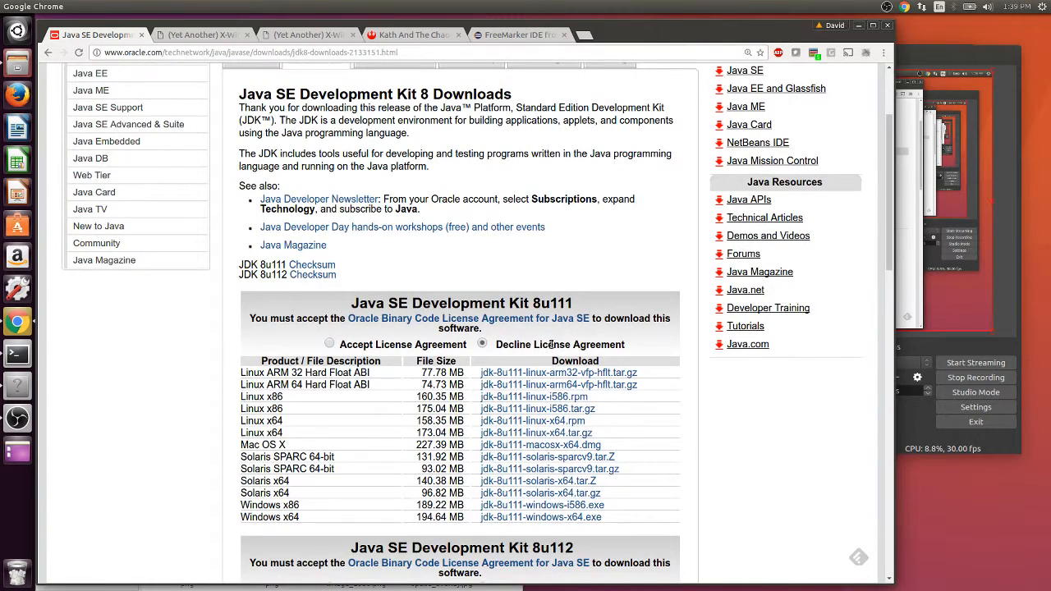
scroll(552, 351, "down", 1)
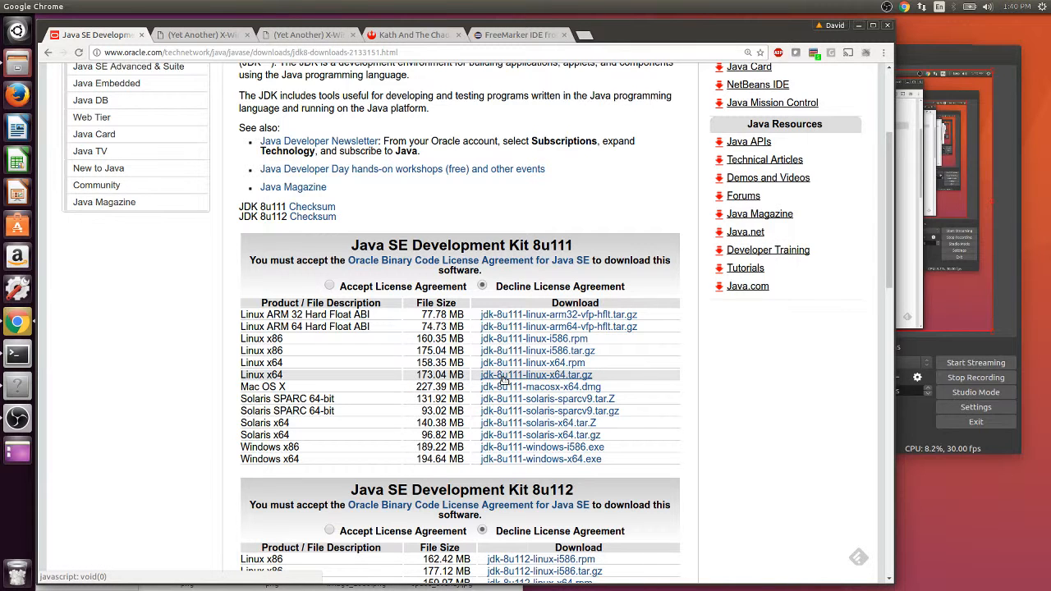
Step: Open the xstreamer GitHub repository's releases page in a new tab and review the v0.1.0-M1 release notes and downloads
left_click(581, 38)
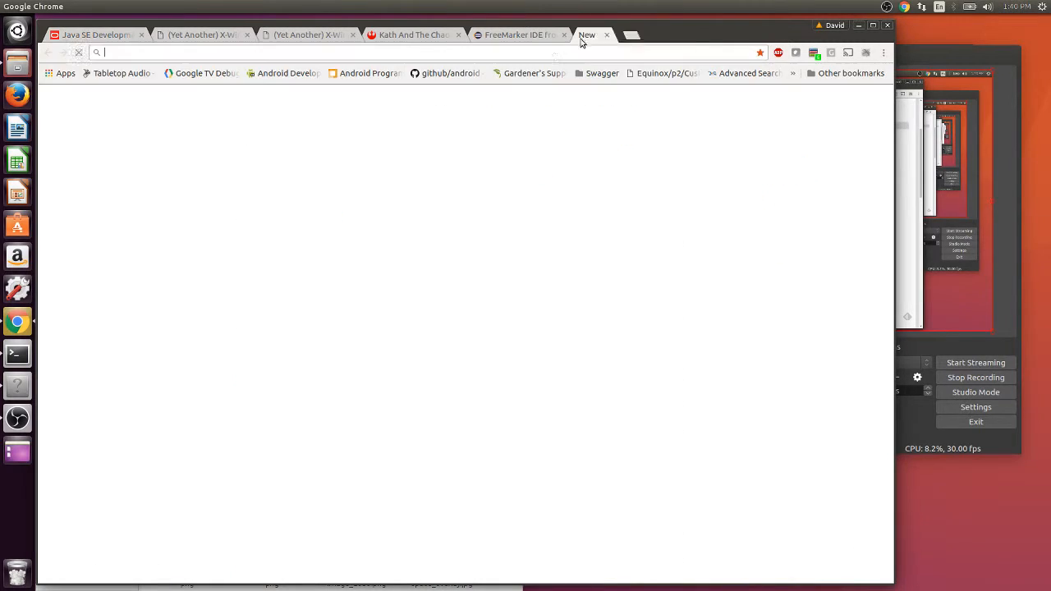
type("king")
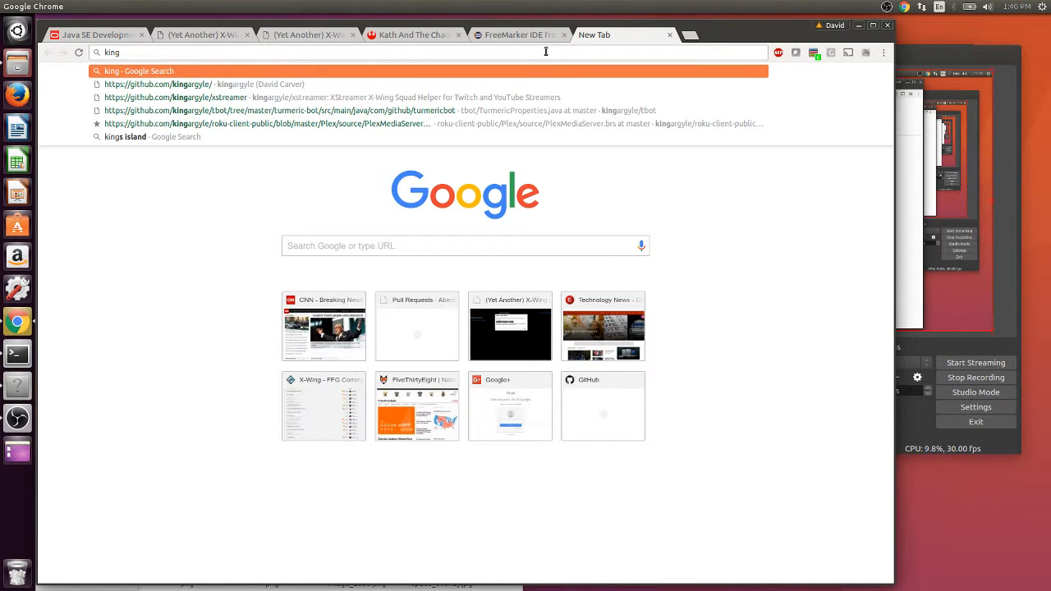
key("Down")
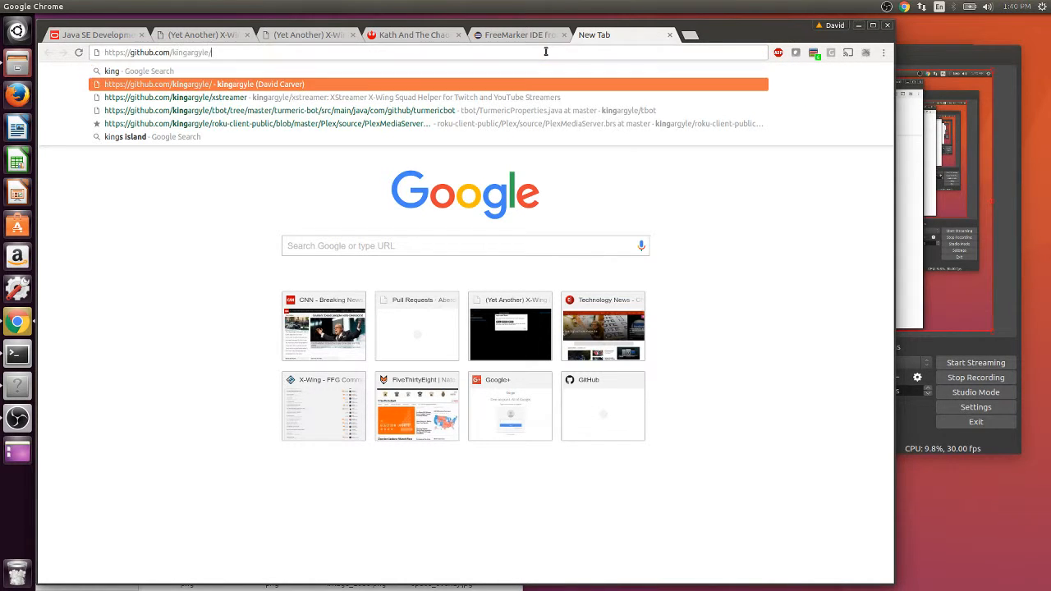
key("Down")
key("Return")
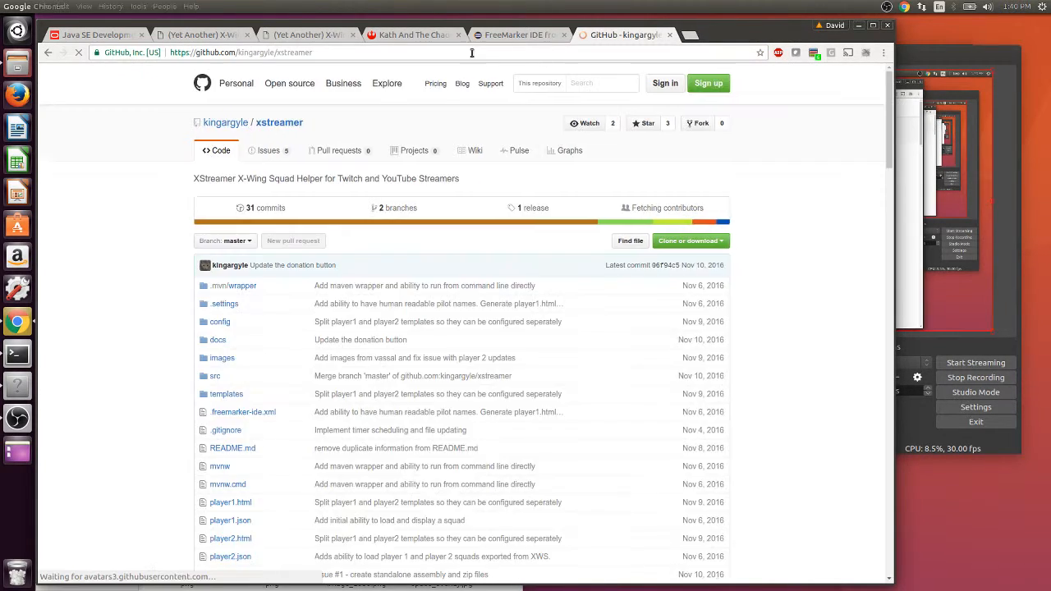
left_click(532, 208)
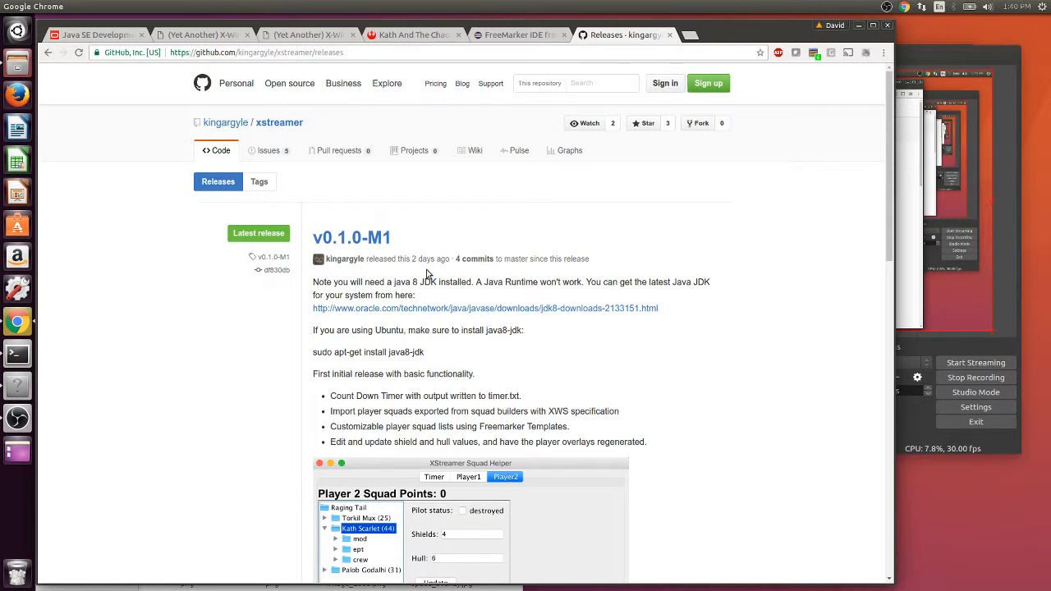
scroll(447, 278, "down", 1)
scroll(530, 310, "down", 2)
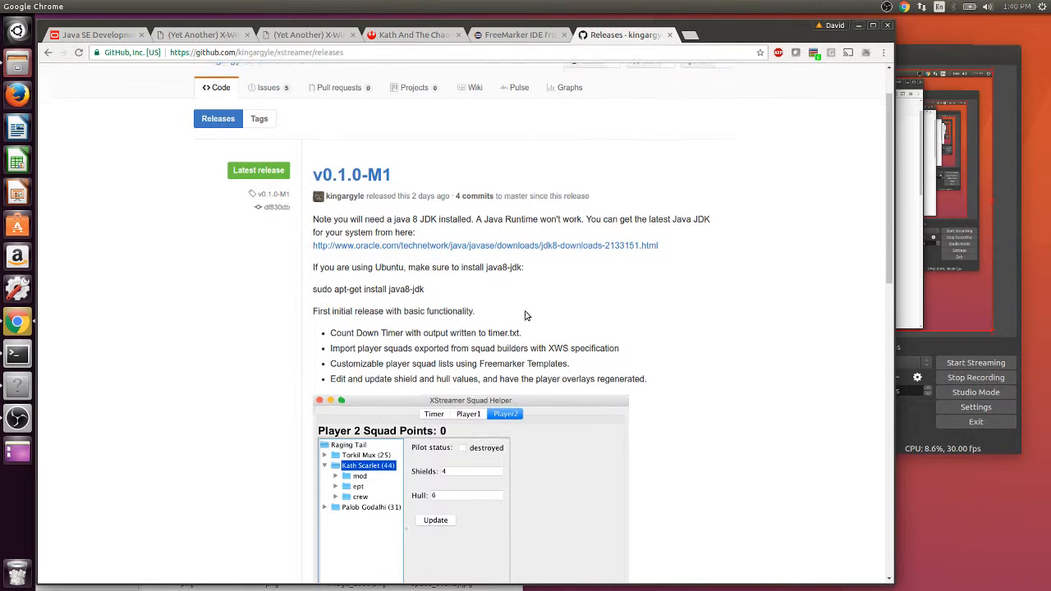
scroll(525, 314, "down", 8)
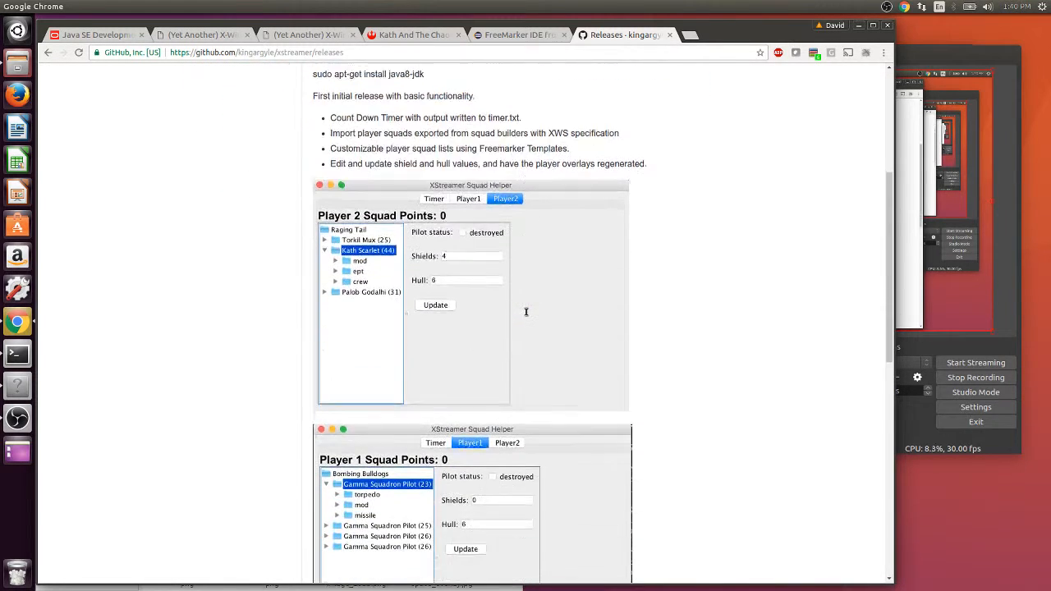
scroll(526, 314, "down", 10)
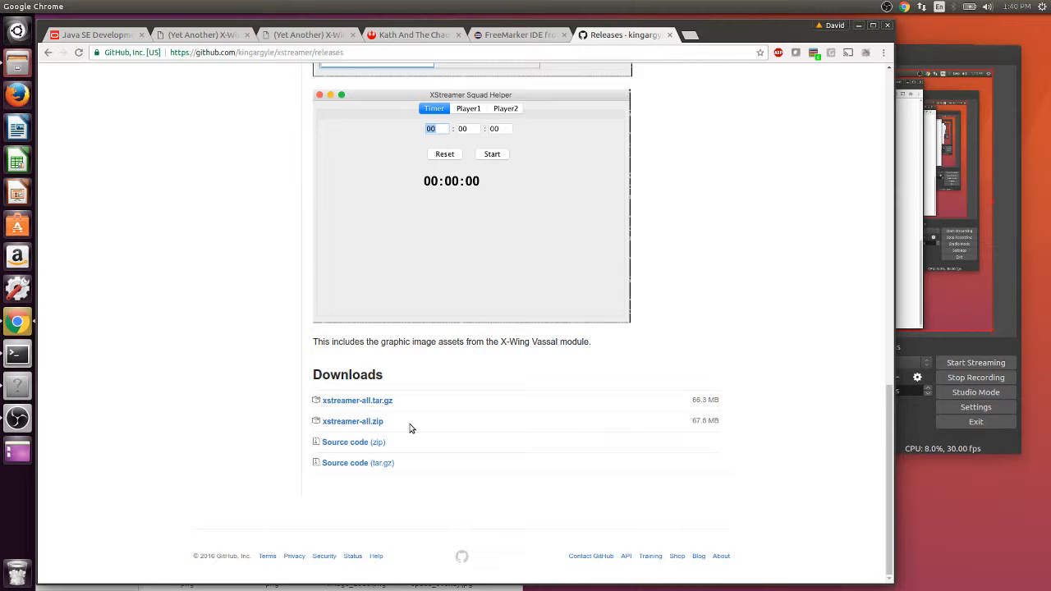
Step: Switch to the file manager and open the xstreamer-all folder from Home, showing its contents as a list
left_click(20, 67)
left_click_drag(229, 281, 408, 214)
left_click(290, 238)
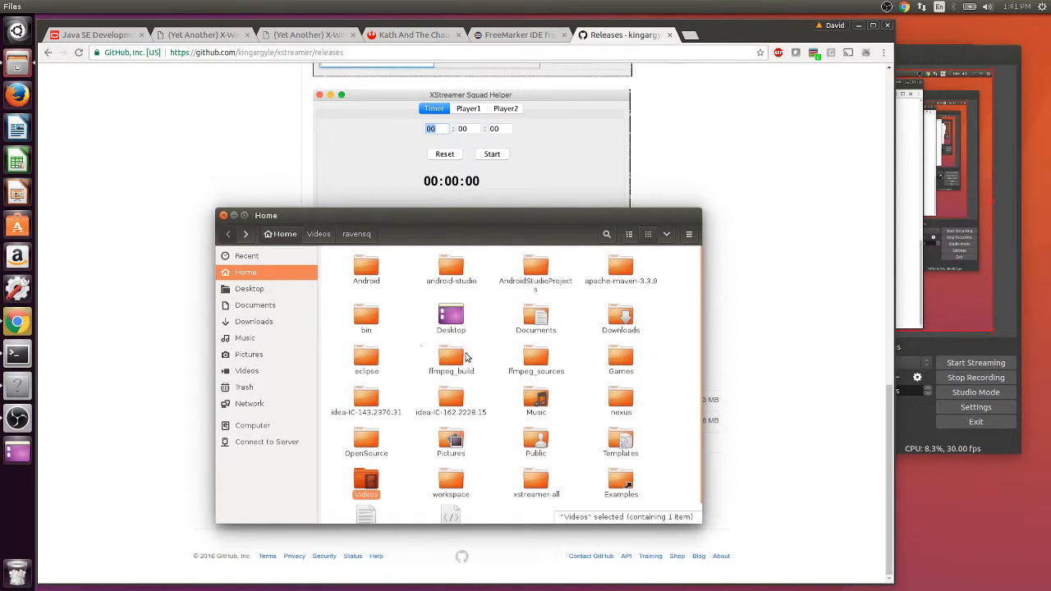
double_click(536, 483)
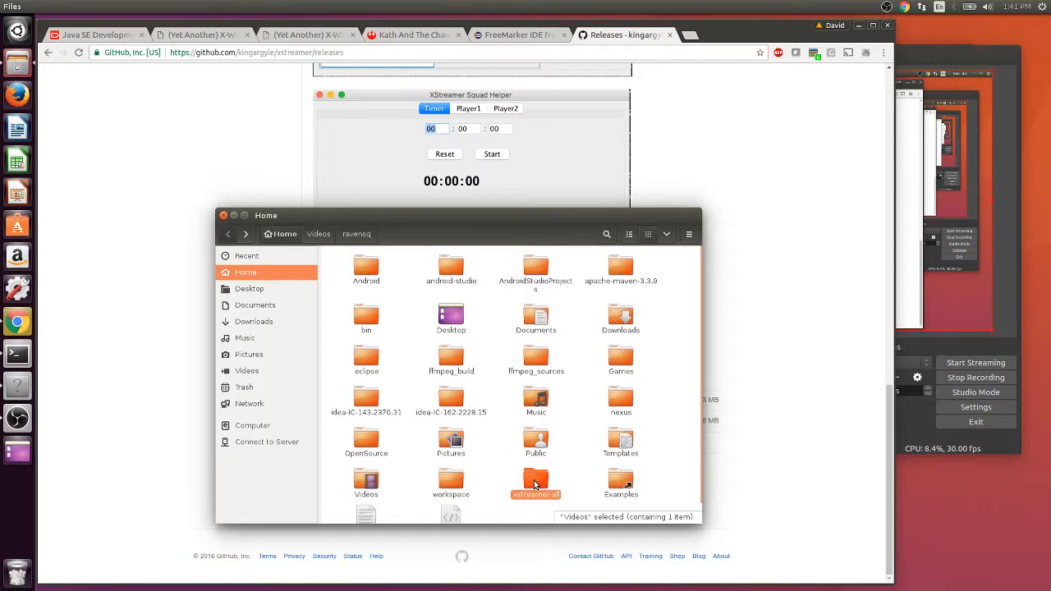
left_click(629, 236)
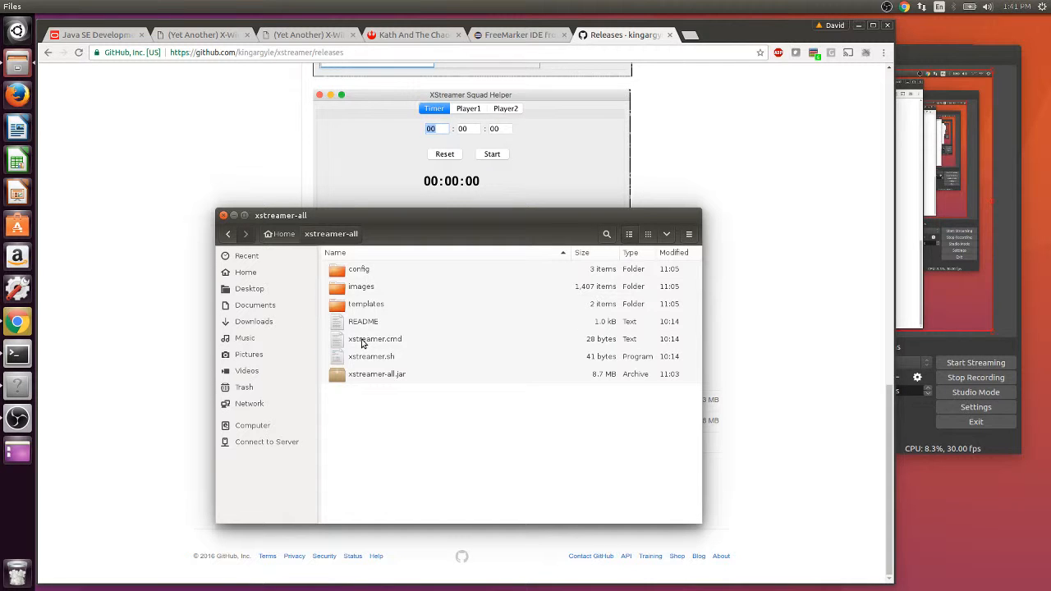
Step: Switch to the xstreamer-all session in Terminal, clear it and check the installed Java version with java -version
left_click(17, 355)
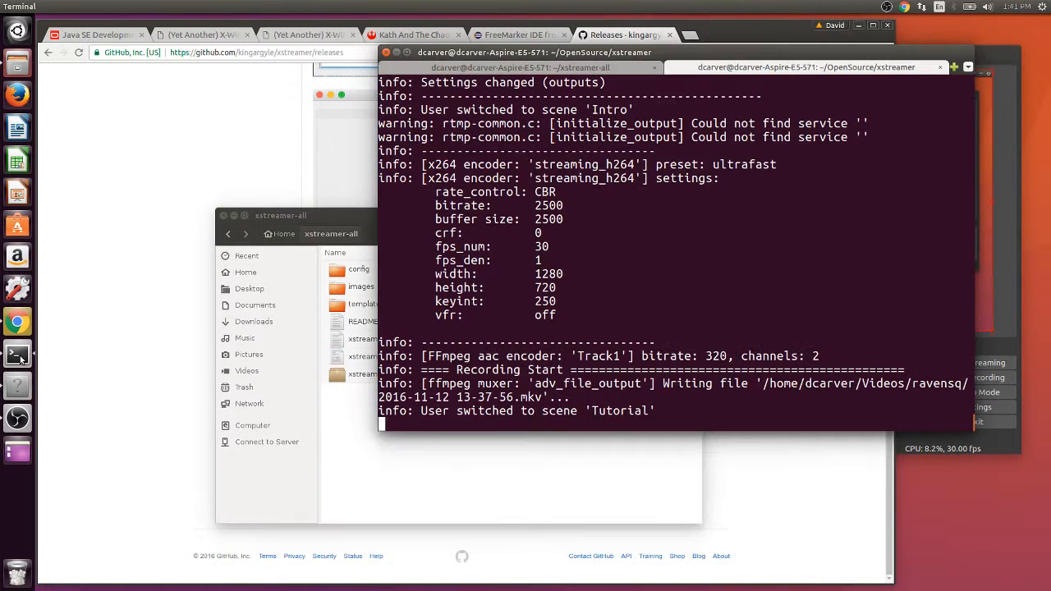
left_click(571, 67)
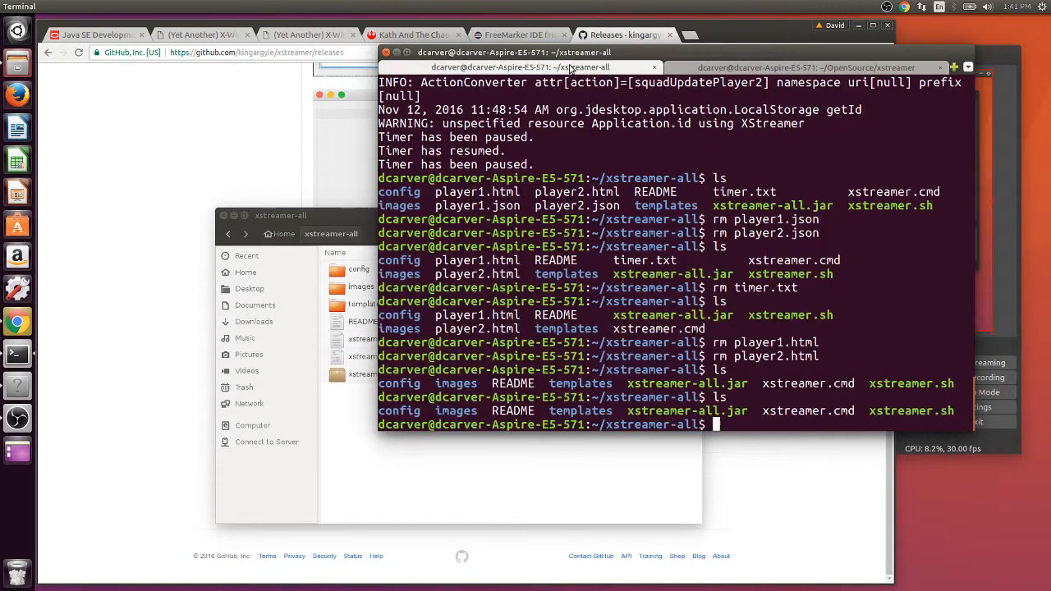
type("clear")
key("Return")
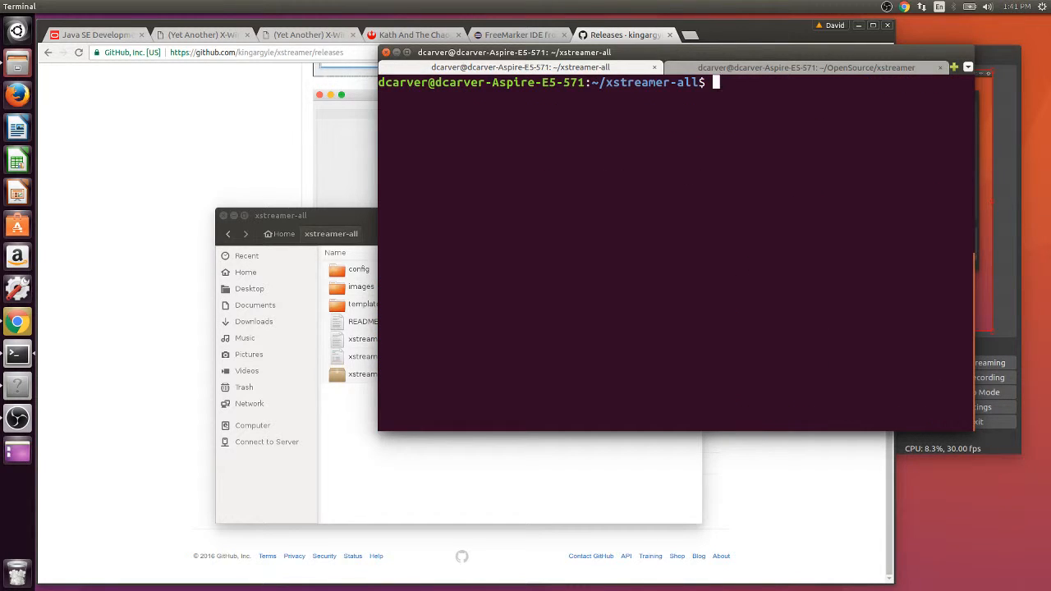
type("java -version")
key("Return")
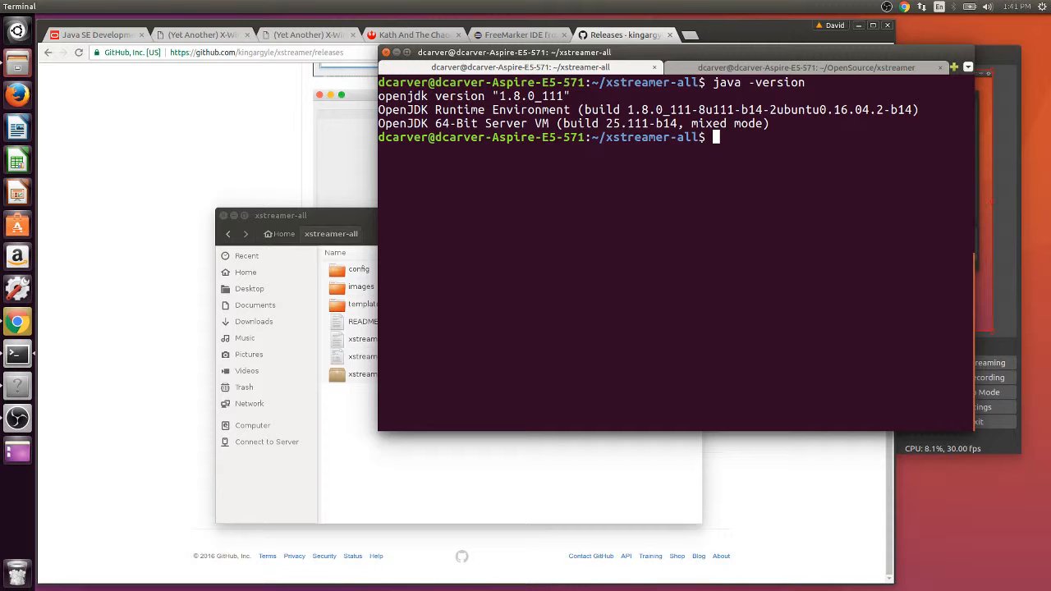
type("jar")
type("-jar xstrea,er")
key("BackSpace")
key("BackSpace")
key("BackSpace")
type(",er")
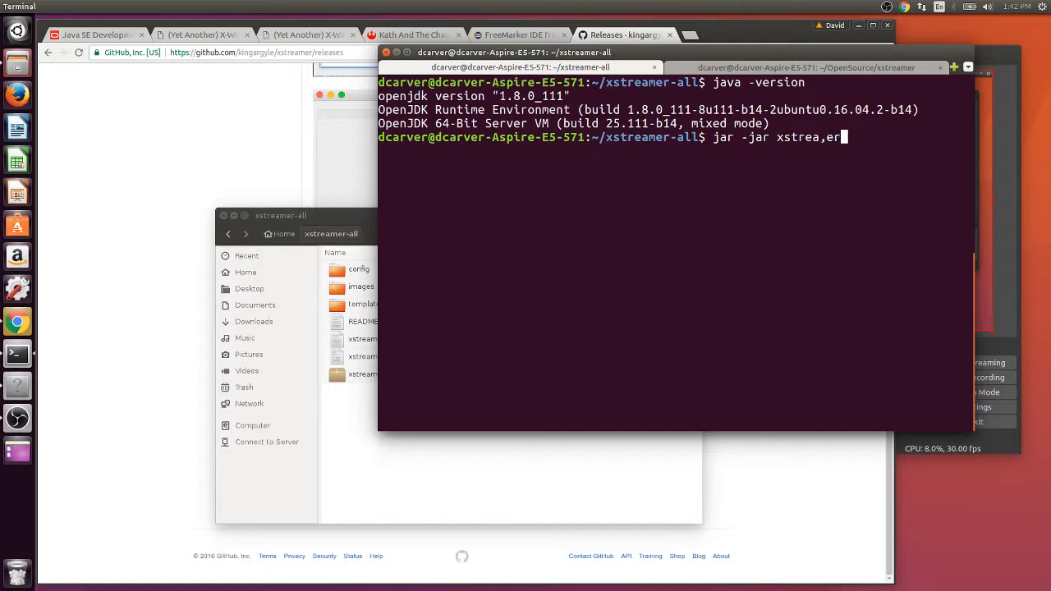
key("BackSpace")
key("BackSpace")
key("BackSpace")
type("mer-a")
key("BackSpace")
type("all")
key("Tab")
key("BackSpace")
key("BackSpace")
key("BackSpace")
key("BackSpace")
key("BackSpace")
key("BackSpace")
key("BackSpace")
key("BackSpace")
key("BackSpace")
key("BackSpace")
key("BackSpace")
key("BackSpace")
key("BackSpace")
key("BackSpace")
key("BackSpace")
key("BackSpace")
key("BackSpace")
key("BackSpace")
key("BackSpace")
key("BackSpace")
Step: List the xstreamer-all directory with ls, and again in detail with ls -ls
type("ls")
key("Return")
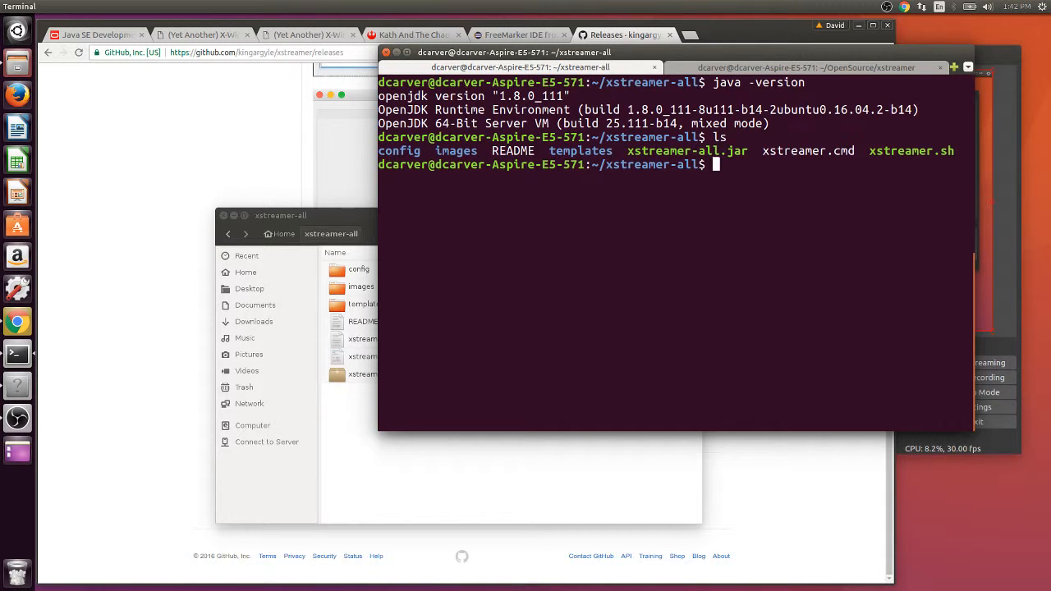
type("ls -ls")
key("Return")
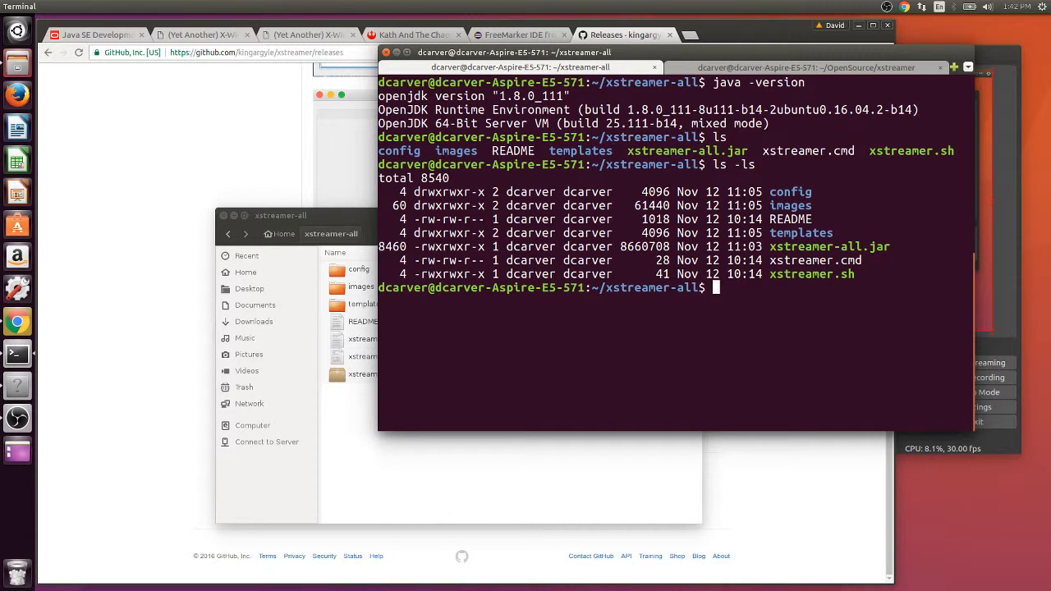
Step: Try to launch XStreamer with java -jar xstreamer-all.jar, and interrupt the process
key("Up")
key("Up")
key("Up")
key("Up")
key("BackSpace")
key("BackSpace")
key("BackSpace")
key("BackSpace")
key("BackSpace")
type("jar")
key("BackSpace")
key("BackSpace")
type("va -jar xstreamer-all.jar")
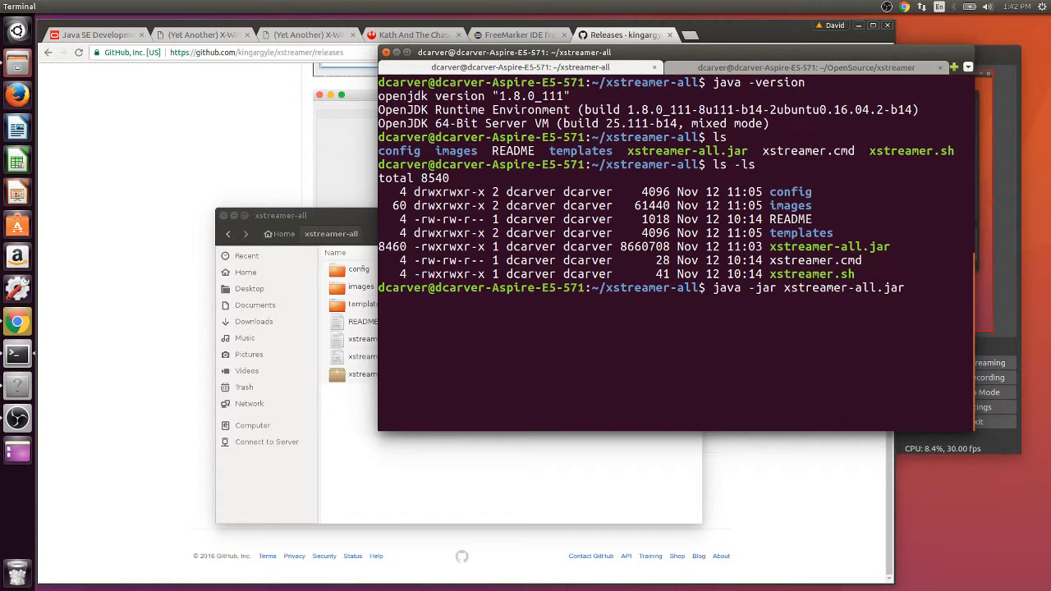
key("Return")
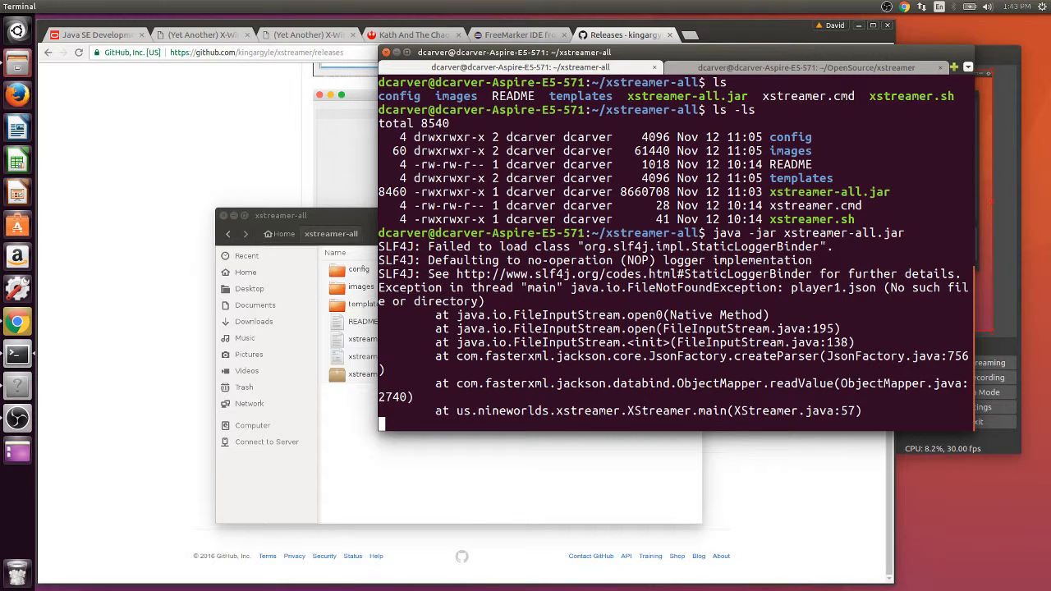
key("ctrl+c")
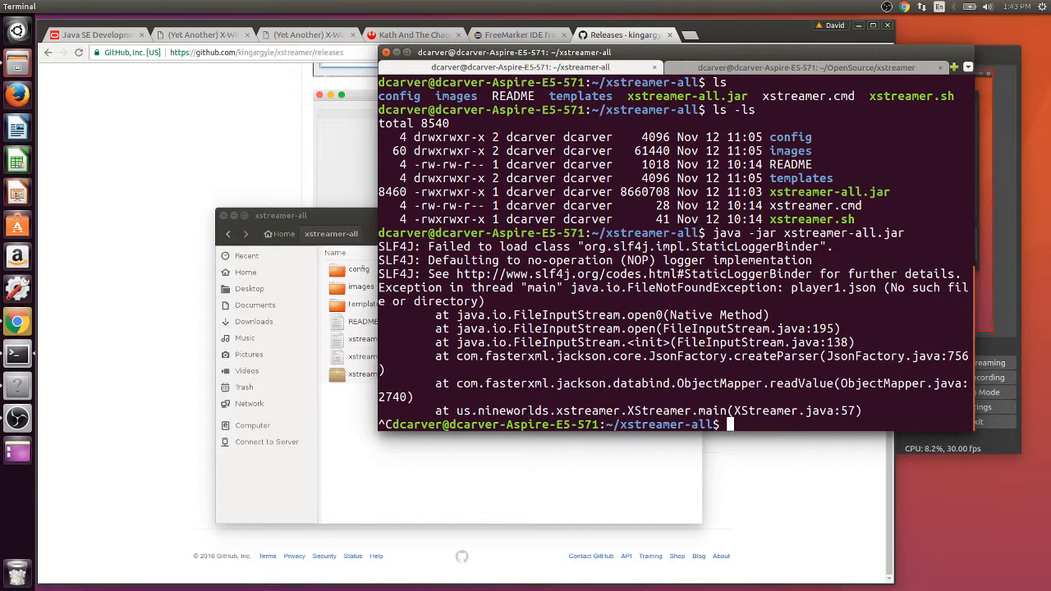
Step: Switch to Chrome, export the Bombing Bulldogs squad to XWS in the squad builder and copy all of the exported text
left_click(199, 37)
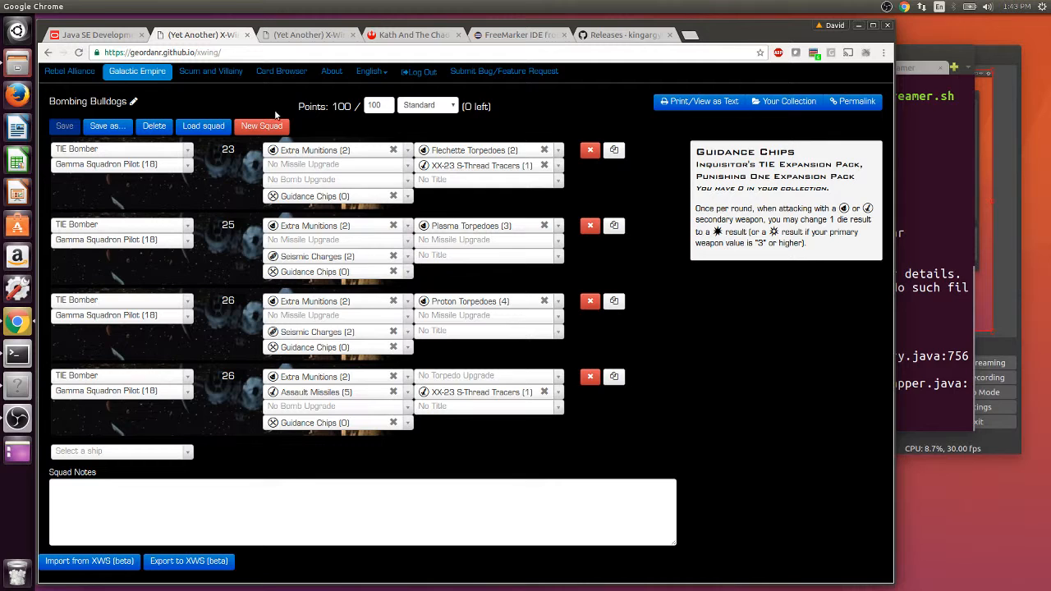
left_click(402, 36)
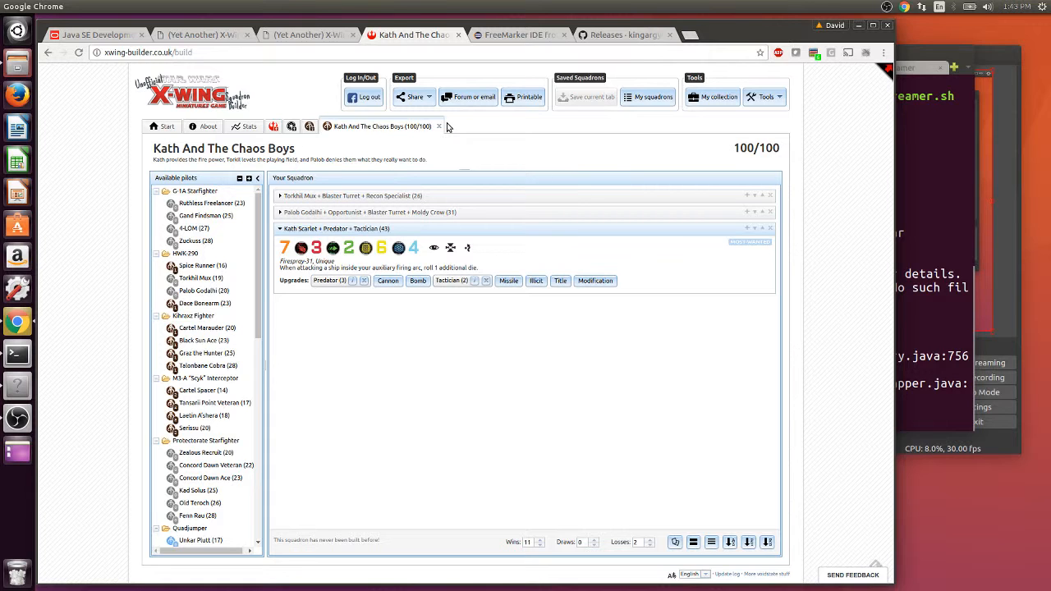
left_click(185, 35)
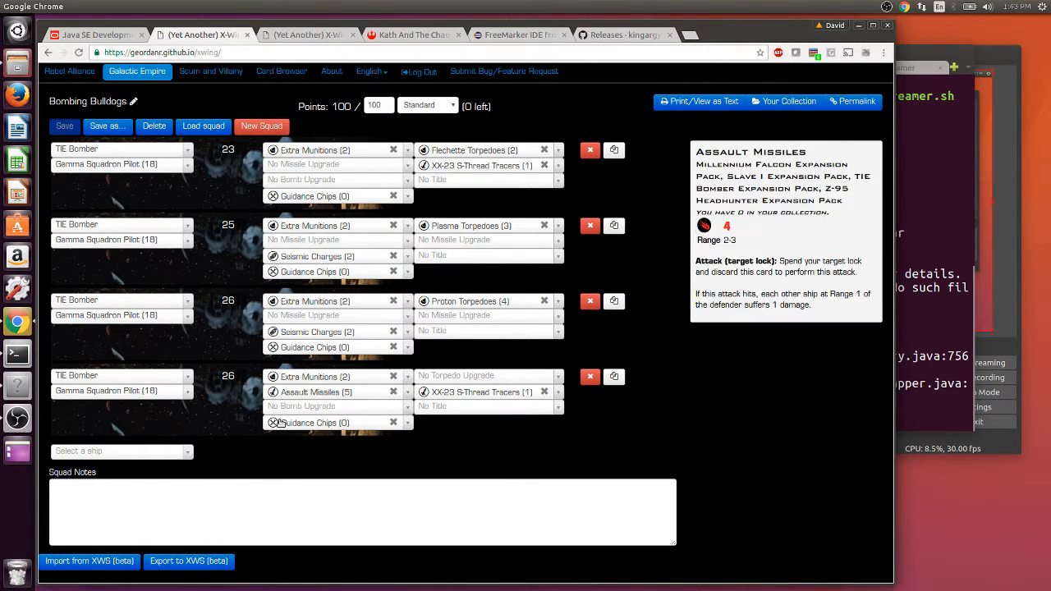
left_click(188, 560)
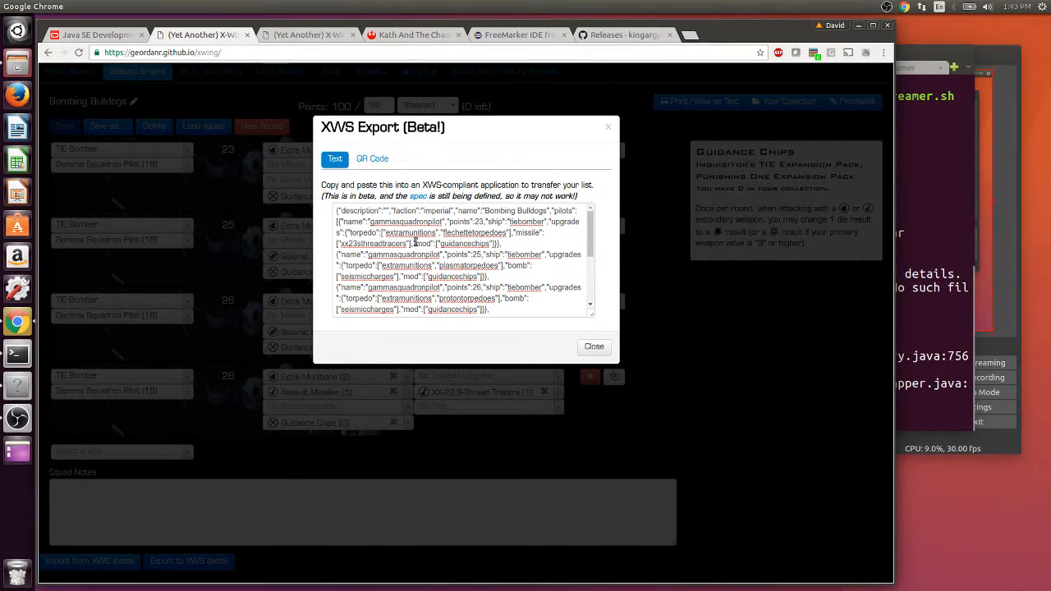
mouse_move(592, 249)
left_mouse_down()
mouse_move(592, 317)
mouse_move(593, 234)
left_mouse_up()
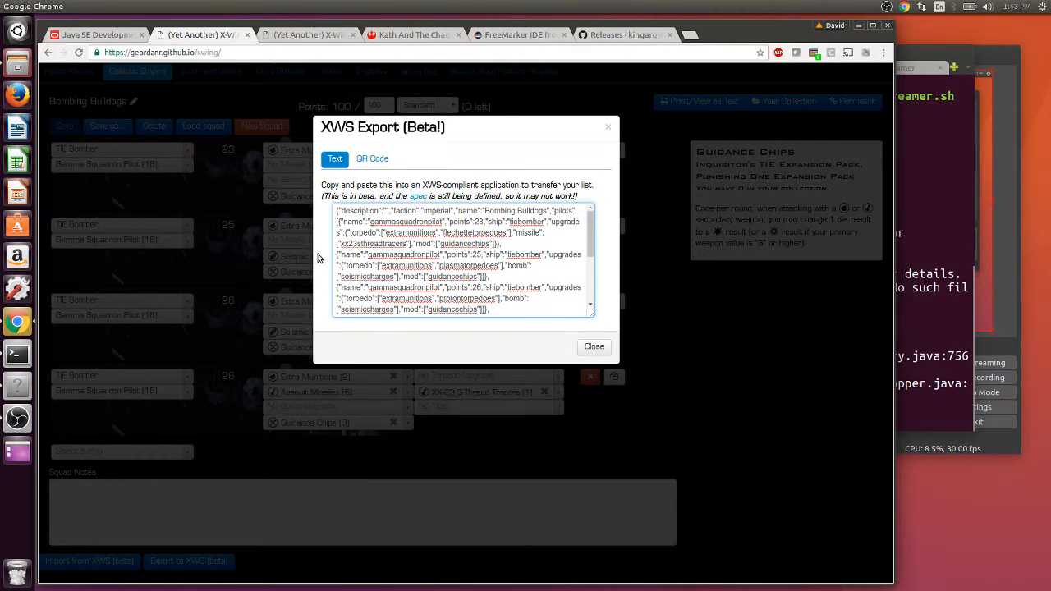
key("ctrl+a")
right_click(412, 247)
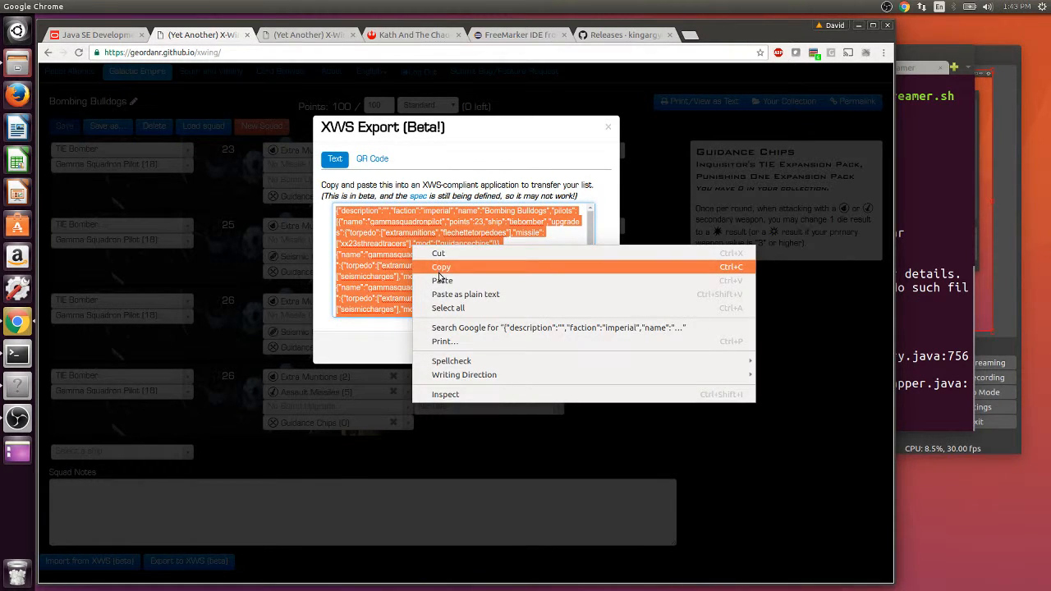
left_click(442, 269)
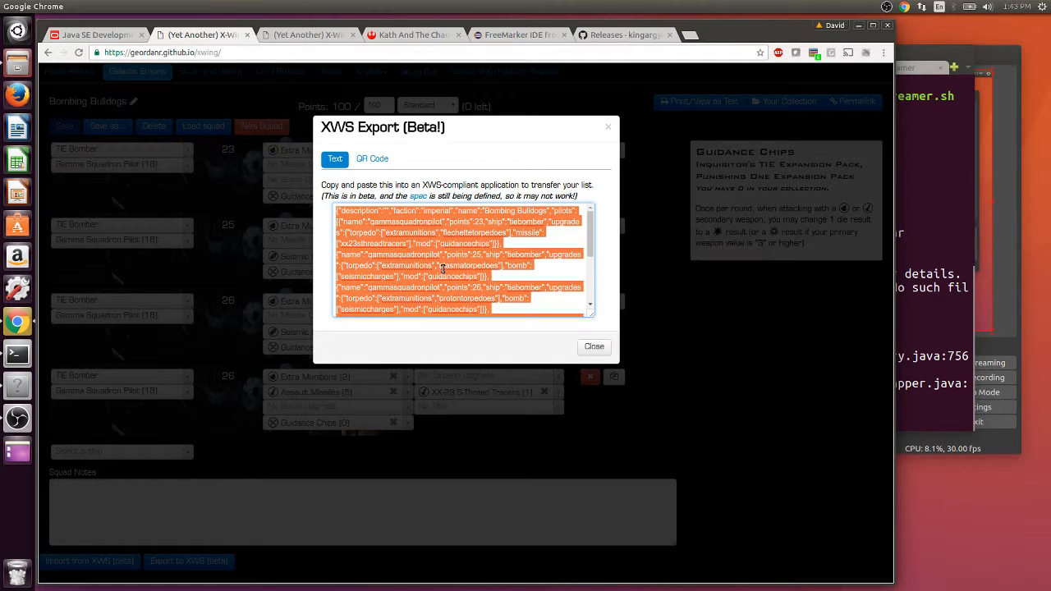
Step: Find gedit in the application launcher and open the Text Editor with a blank document
left_click(18, 31)
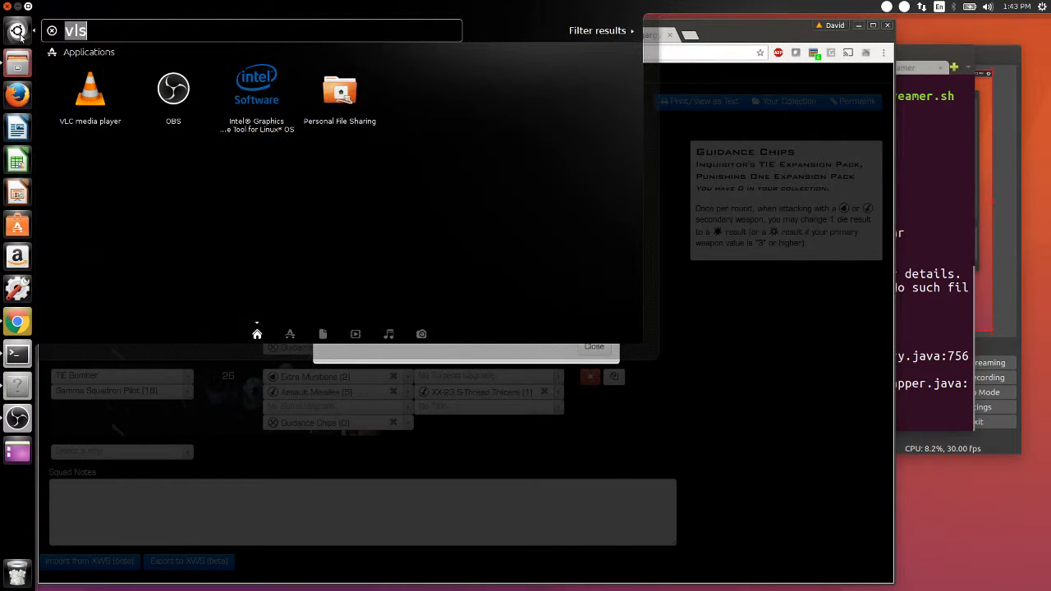
type("gedit")
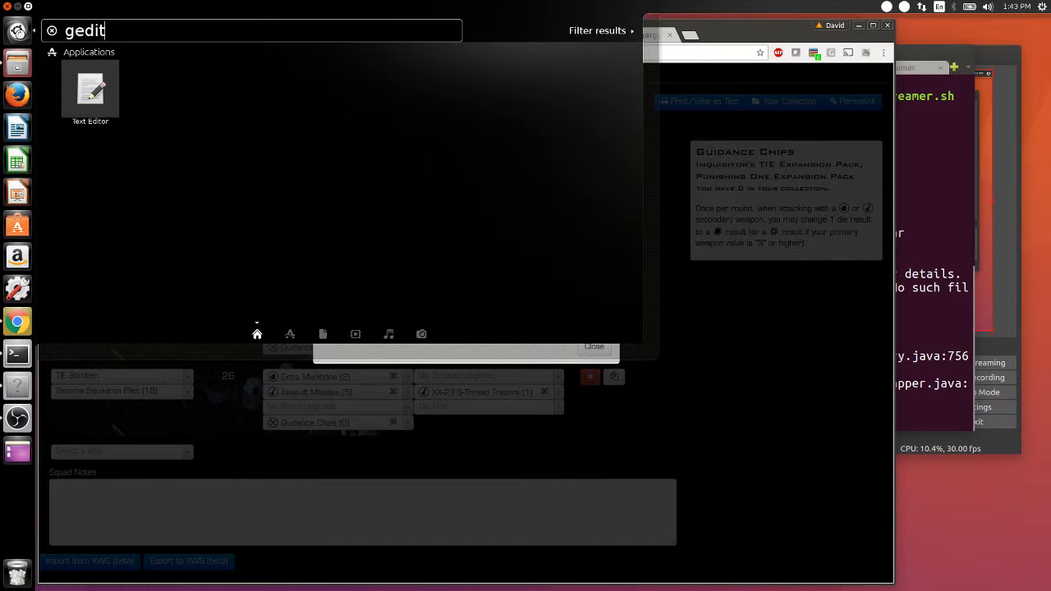
key("Return")
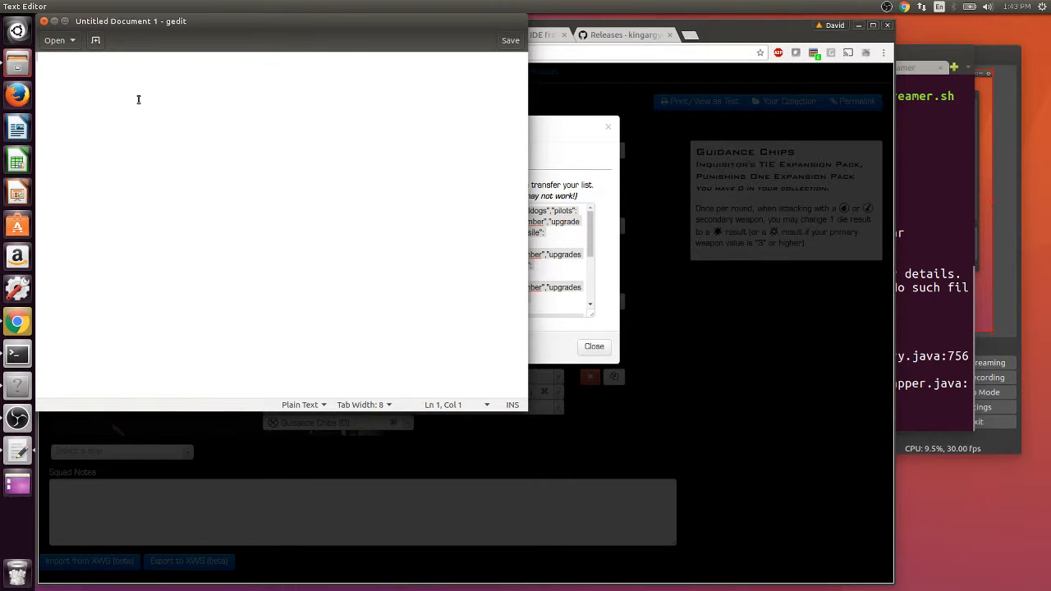
Step: Paste the exported Bombing Bulldogs text into the blank document and save it as player1.json in the xstreamer-all folder
right_click(138, 99)
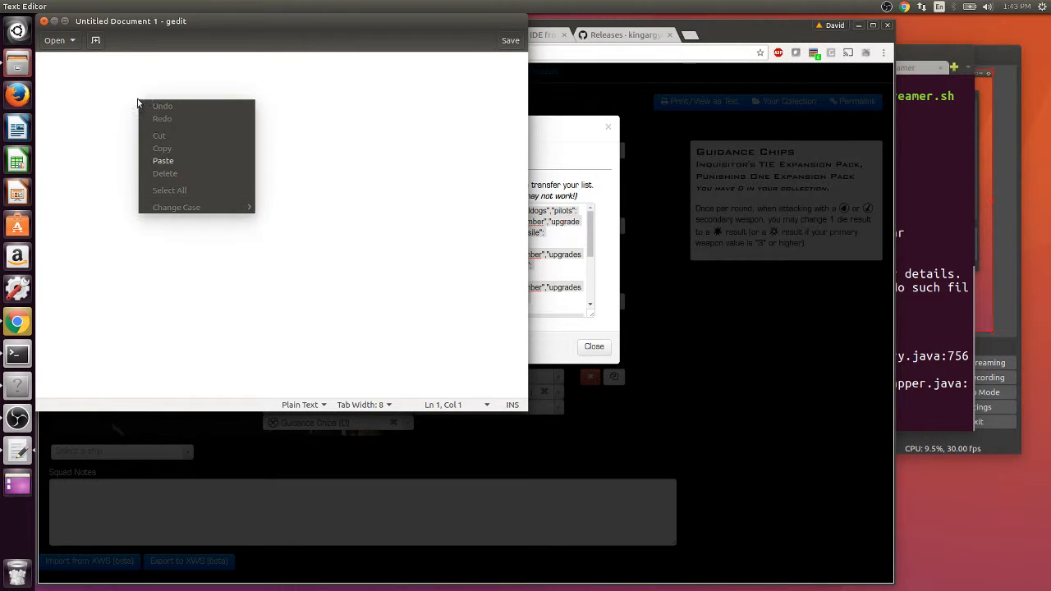
left_click(169, 161)
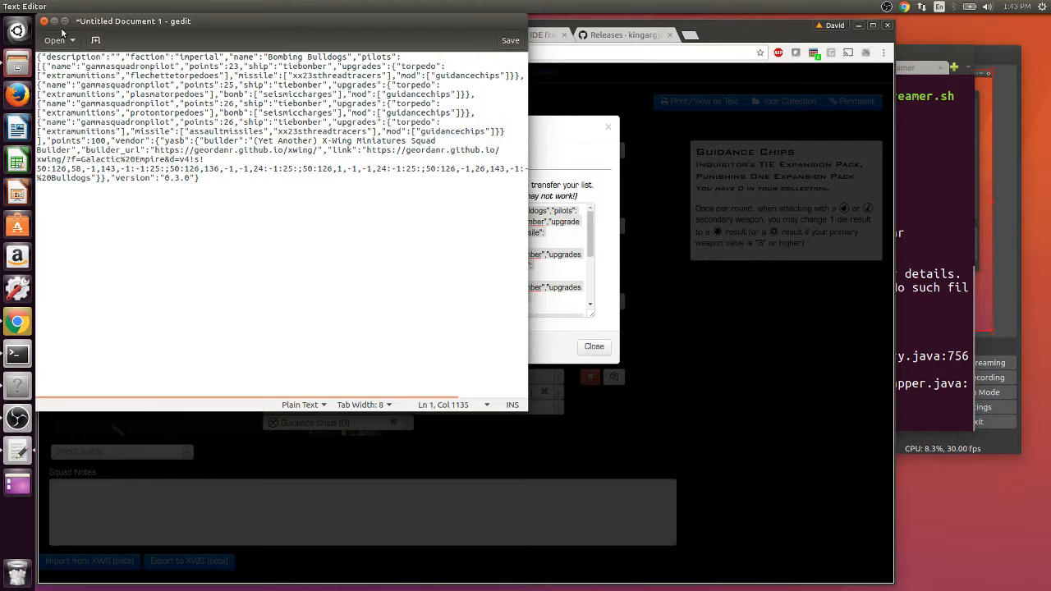
left_click(44, 6)
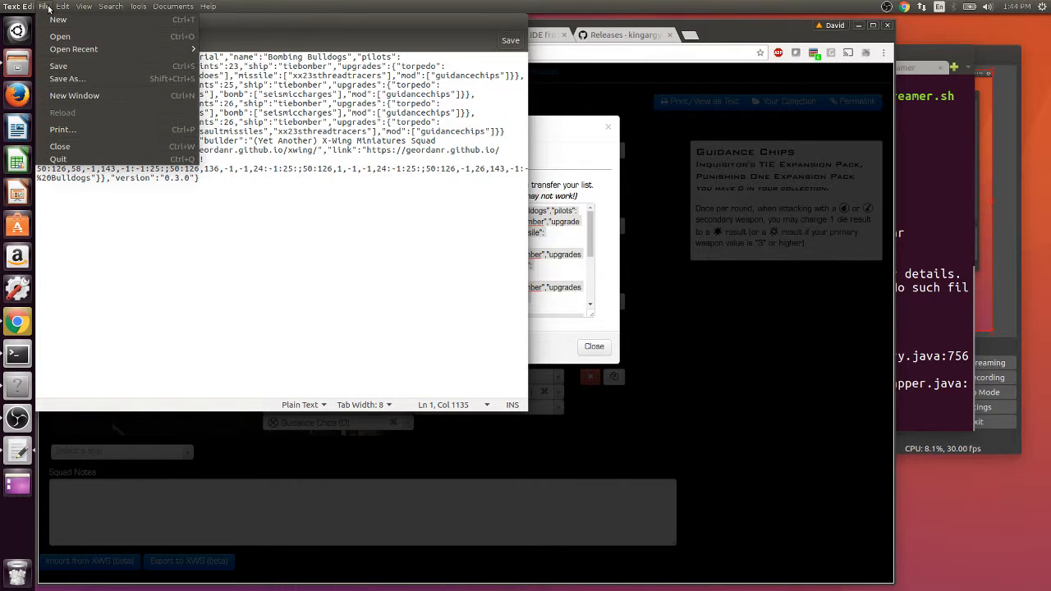
left_click(78, 66)
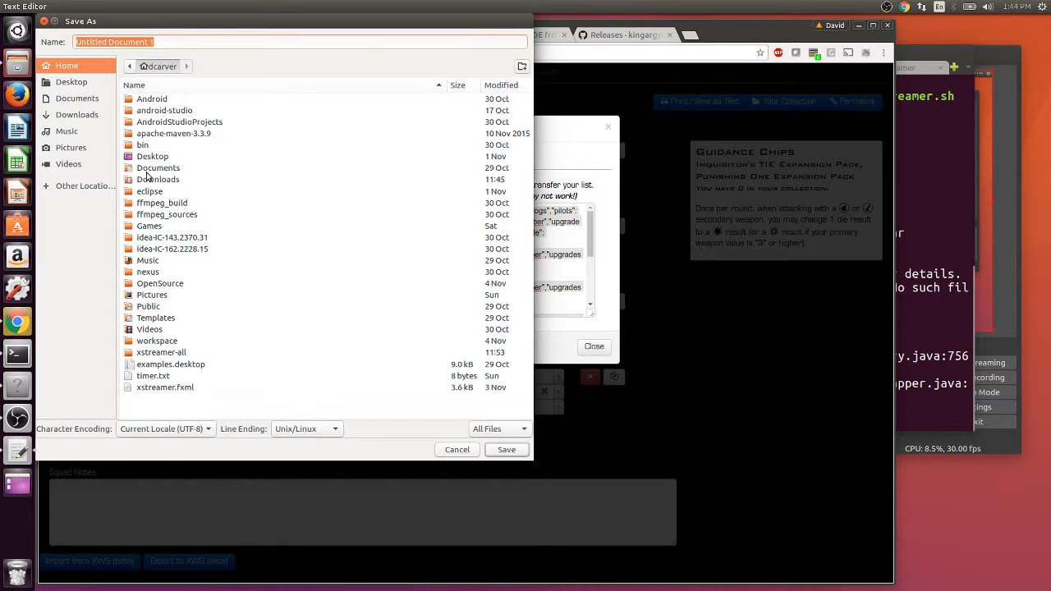
double_click(160, 352)
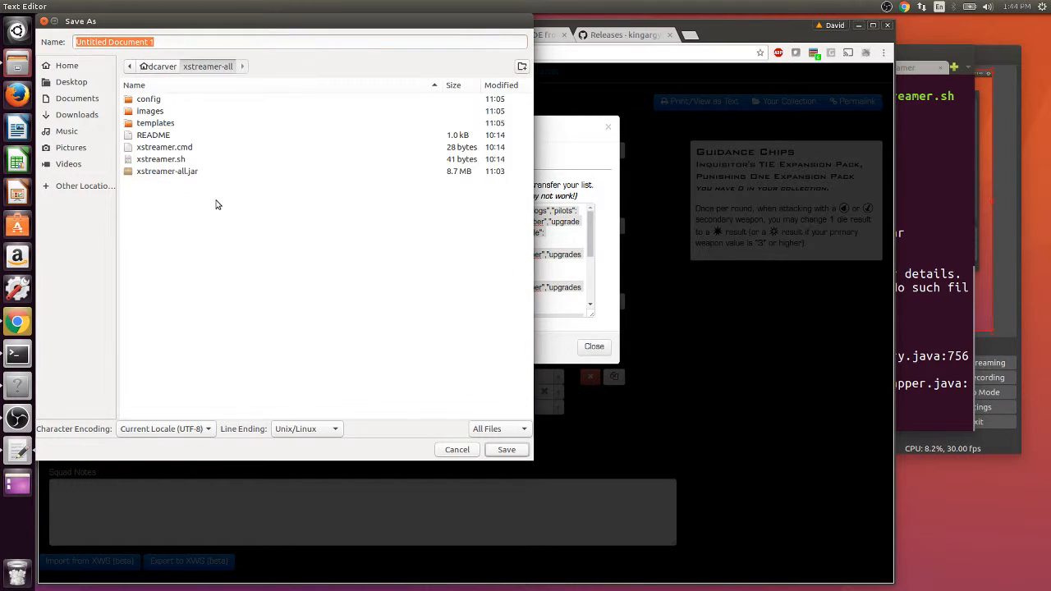
triple_click(169, 43)
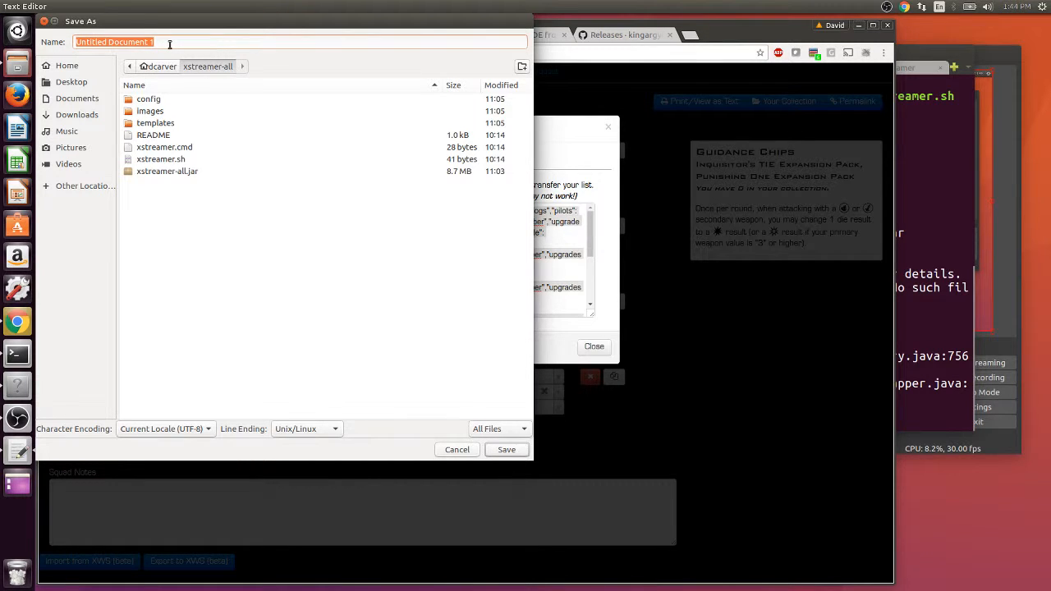
type("player1.json")
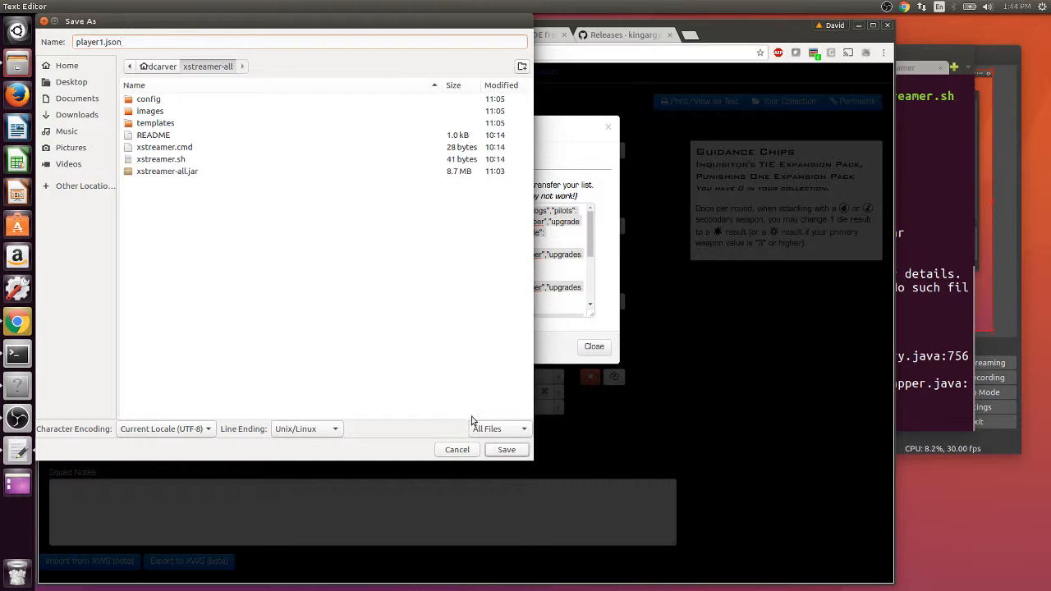
left_click(506, 450)
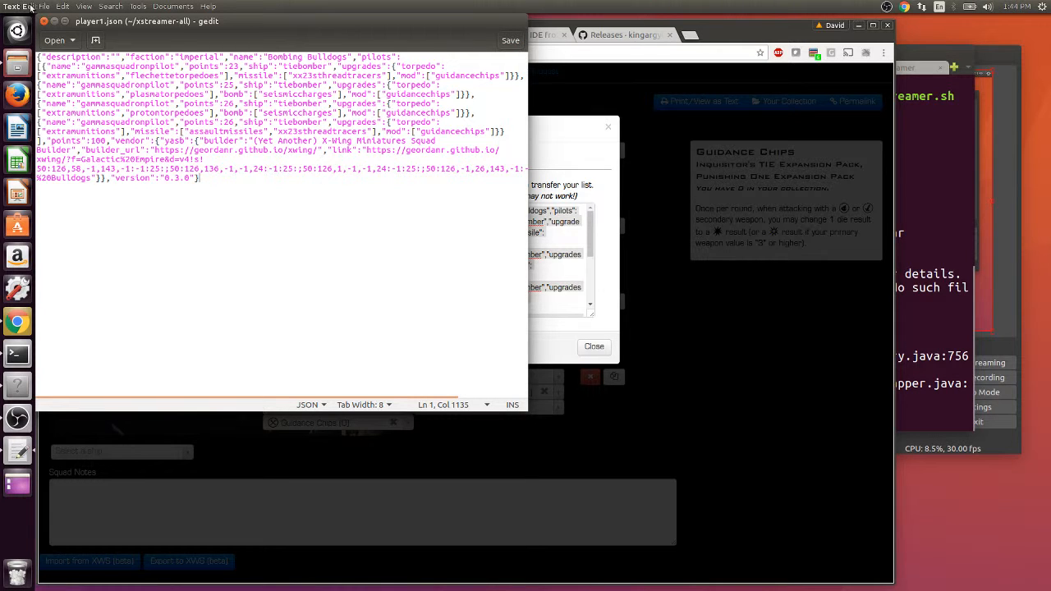
Step: Create another blank document, and in Chrome close the Bombing Bulldogs export and bring up the Kath and the Chaos Boys squad
left_click(43, 6)
left_click(50, 19)
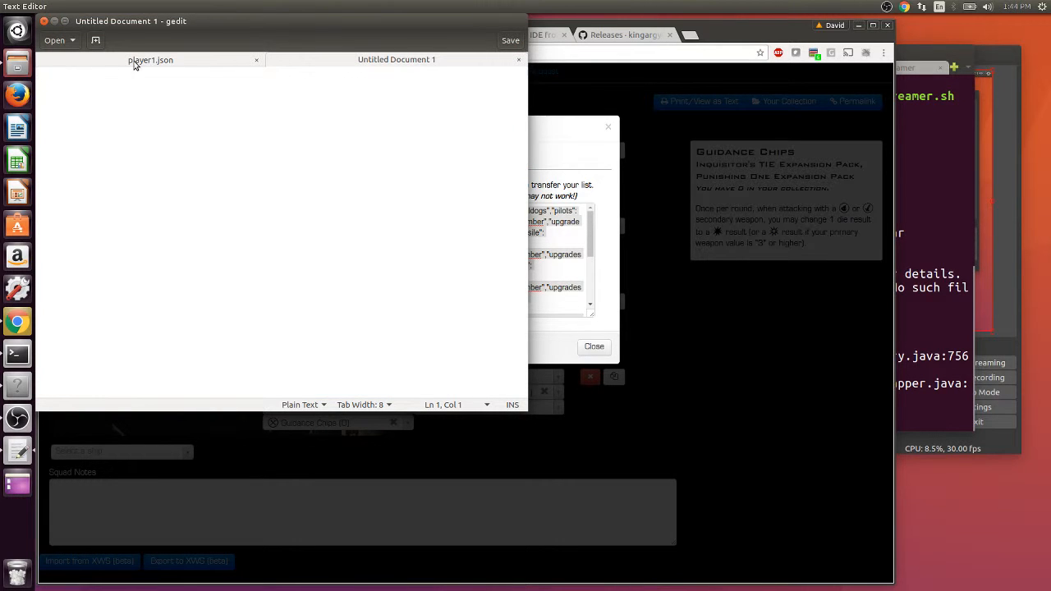
left_click(549, 51)
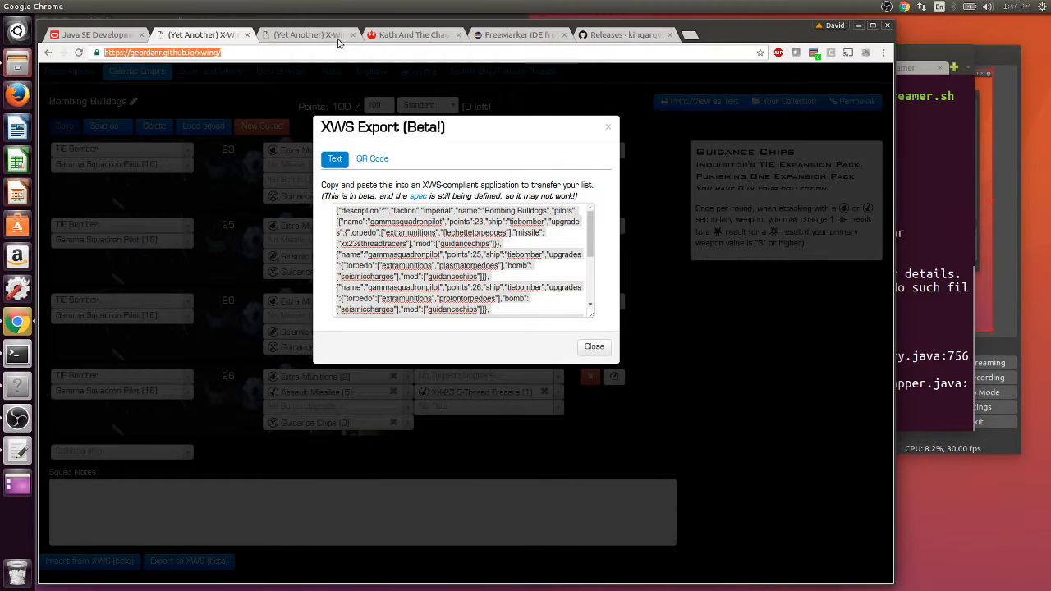
left_click(312, 35)
left_click(206, 35)
left_click(596, 347)
left_click(308, 37)
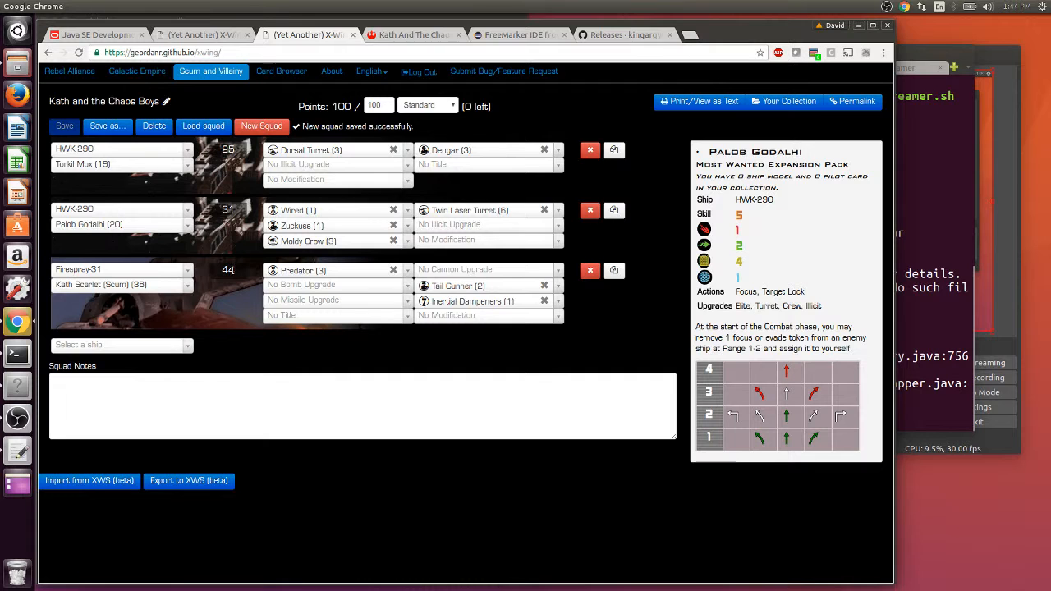
Step: Export the Kath and the Chaos Boys squad to XWS and copy all of the exported text
left_click(190, 481)
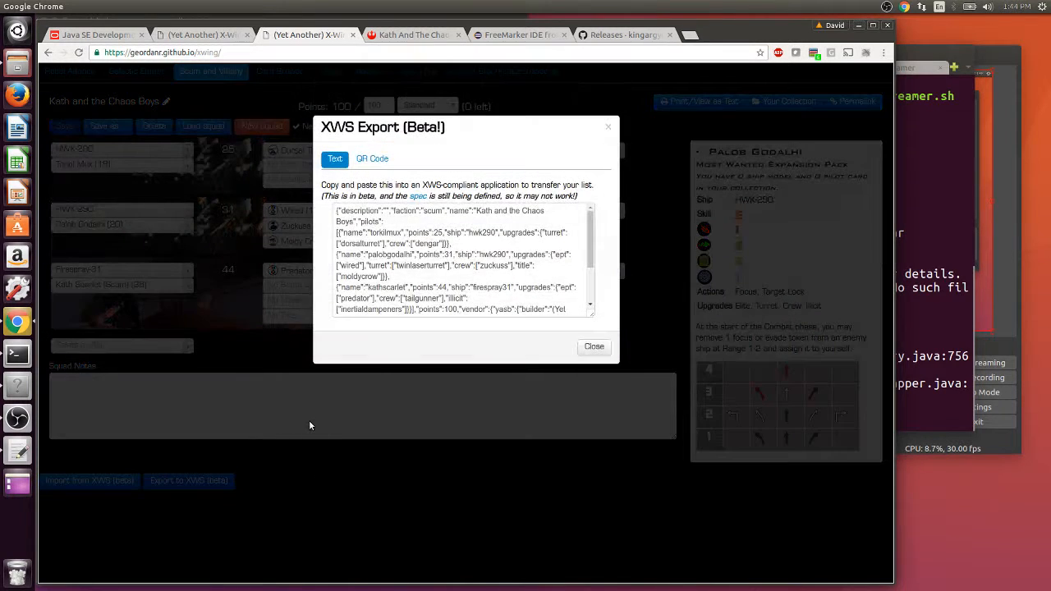
left_click(441, 256)
key("ctrl+a")
right_click(446, 259)
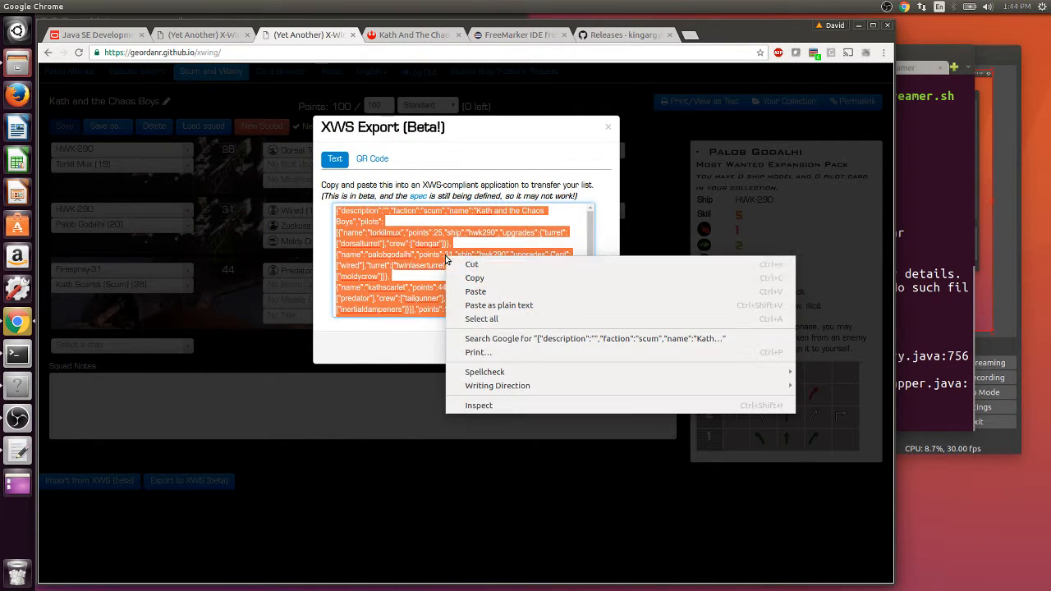
left_click(474, 279)
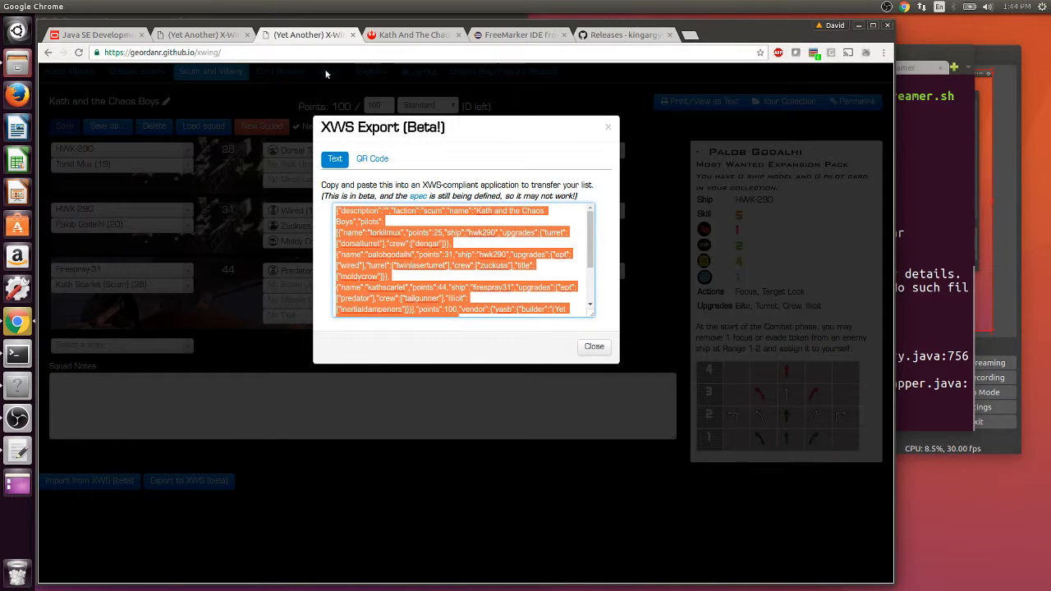
Step: Switch to gedit, paste the squad text into the blank document and save it as player2.json in the xstreamer-all folder
key("alt+Tab")
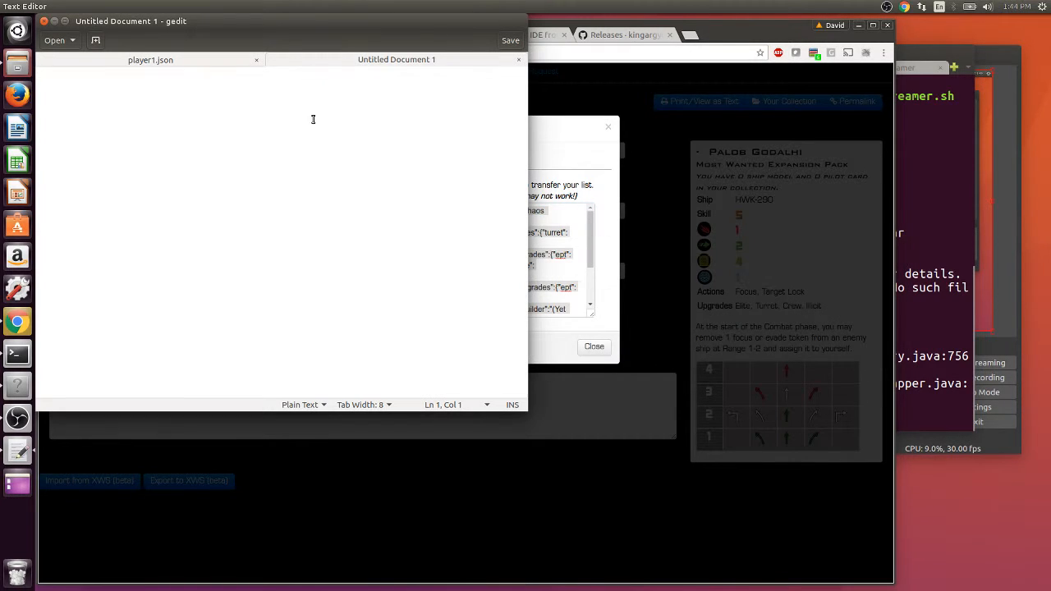
right_click(182, 124)
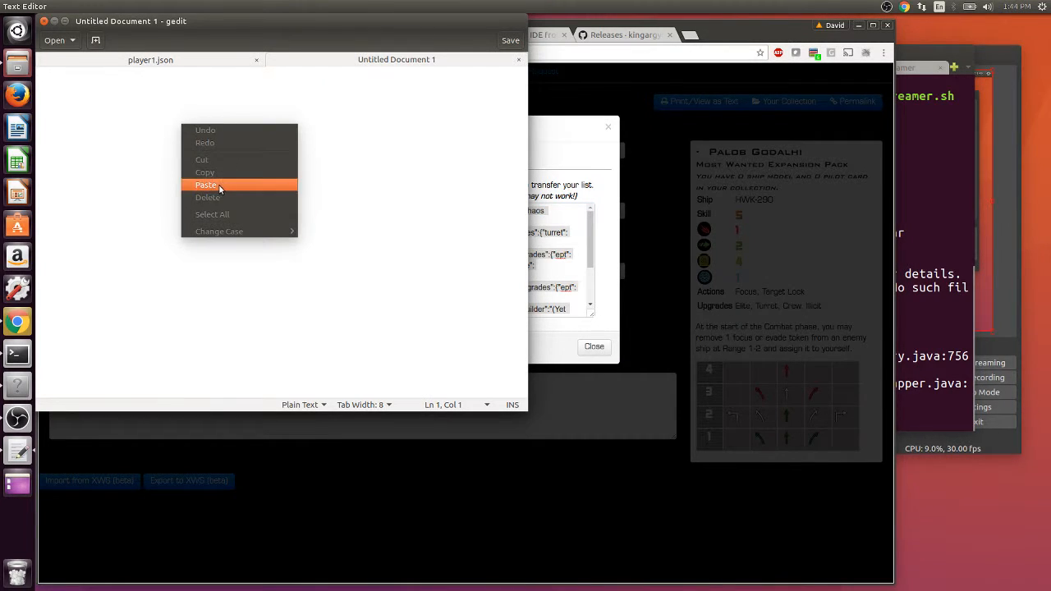
left_click(219, 184)
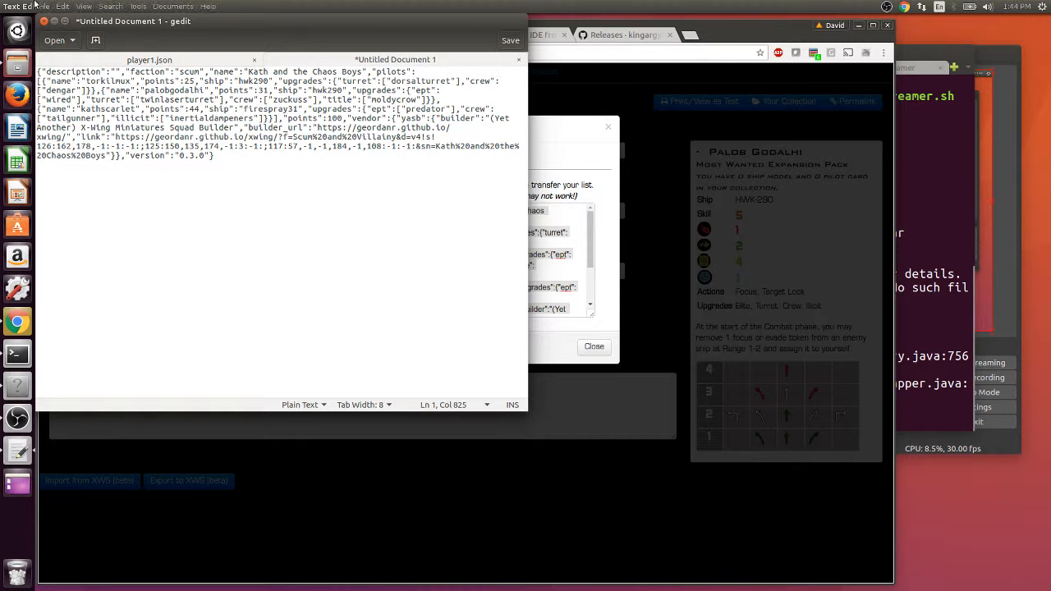
left_click(44, 5)
left_click(78, 79)
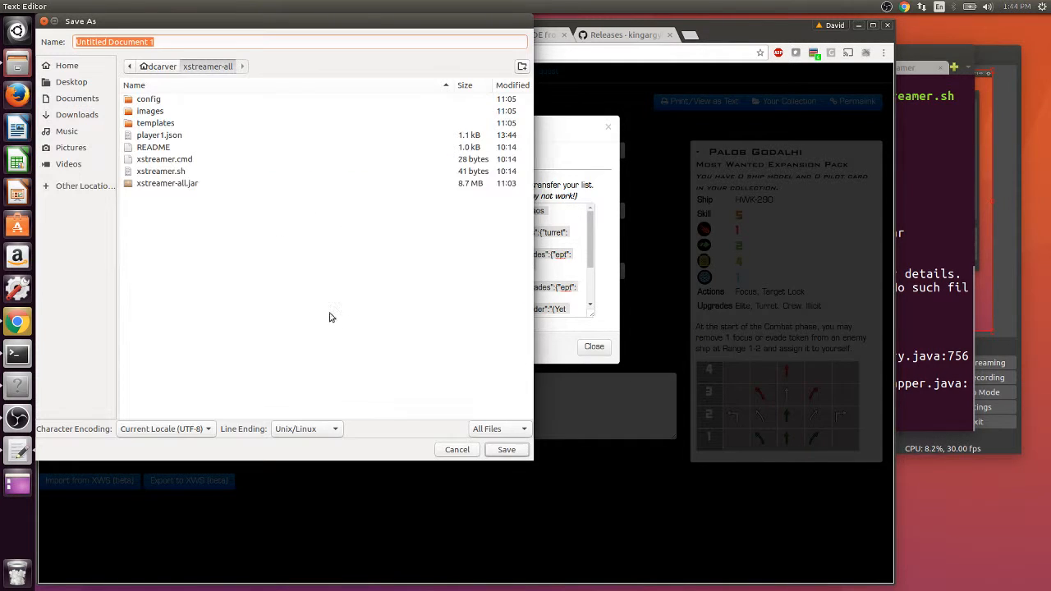
left_click(174, 43)
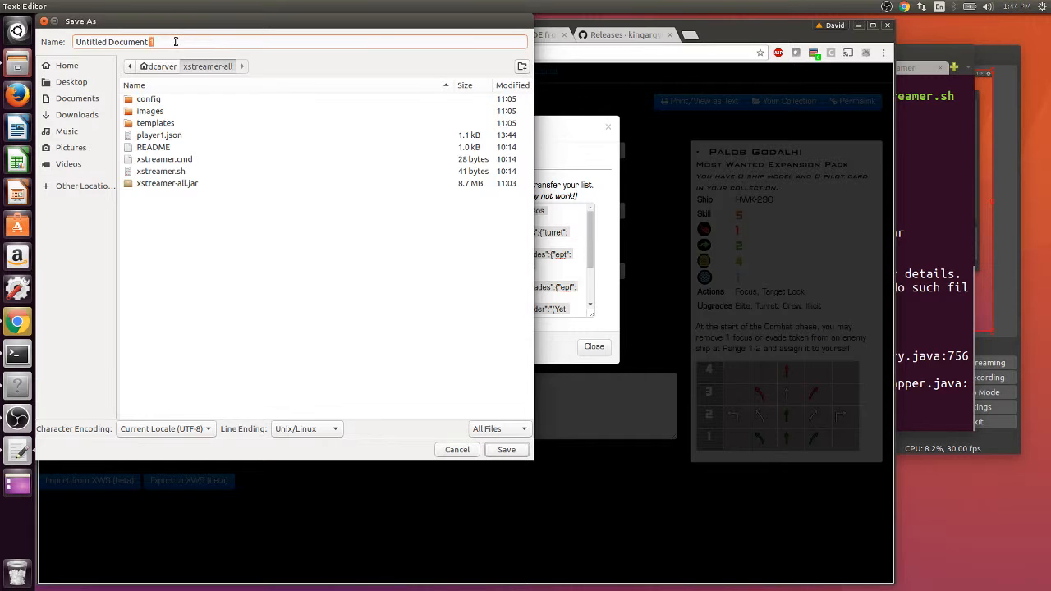
triple_click(176, 41)
key("BackSpace")
type("player2.json")
left_click(507, 452)
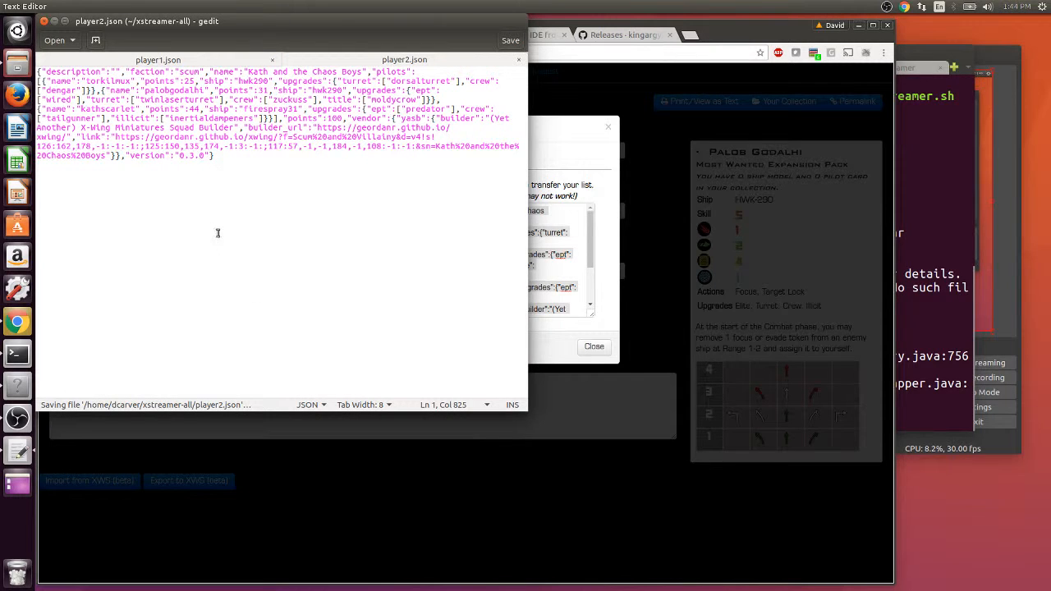
Step: Switch to the terminal and launch XStreamer again with java -jar xstreamer-all.jar
key("alt+Tab")
key("alt+Tab")
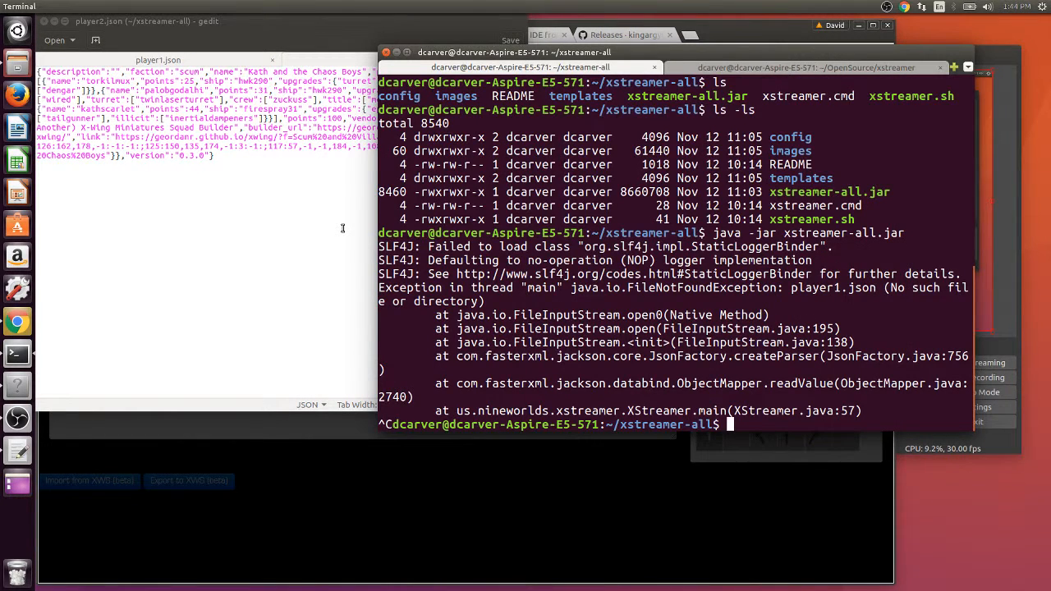
key("Up")
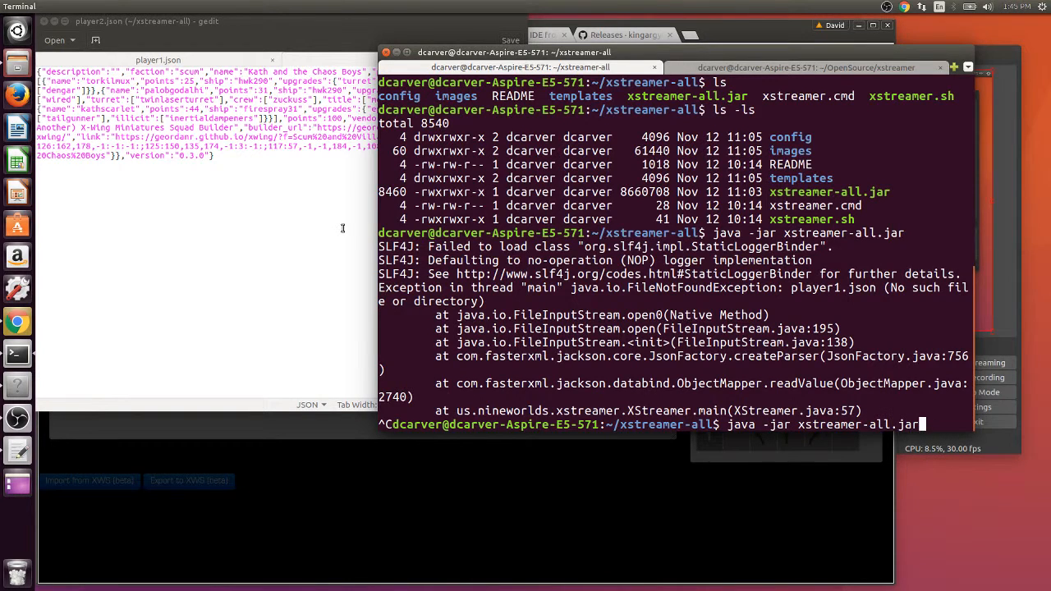
key("Return")
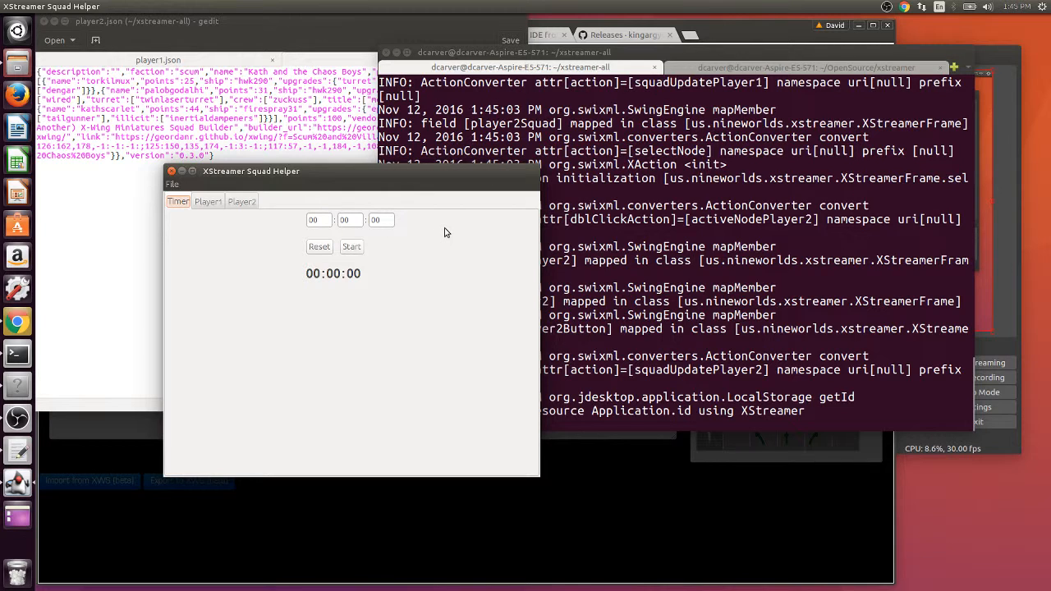
Step: Open a new terminal session alongside the existing ones
left_click(720, 70)
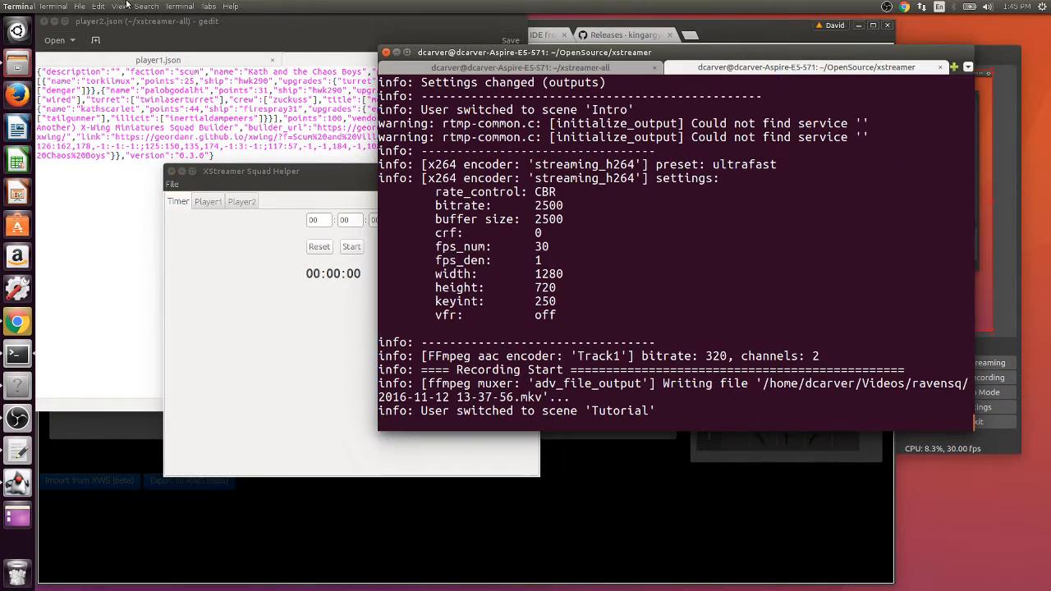
left_click(52, 7)
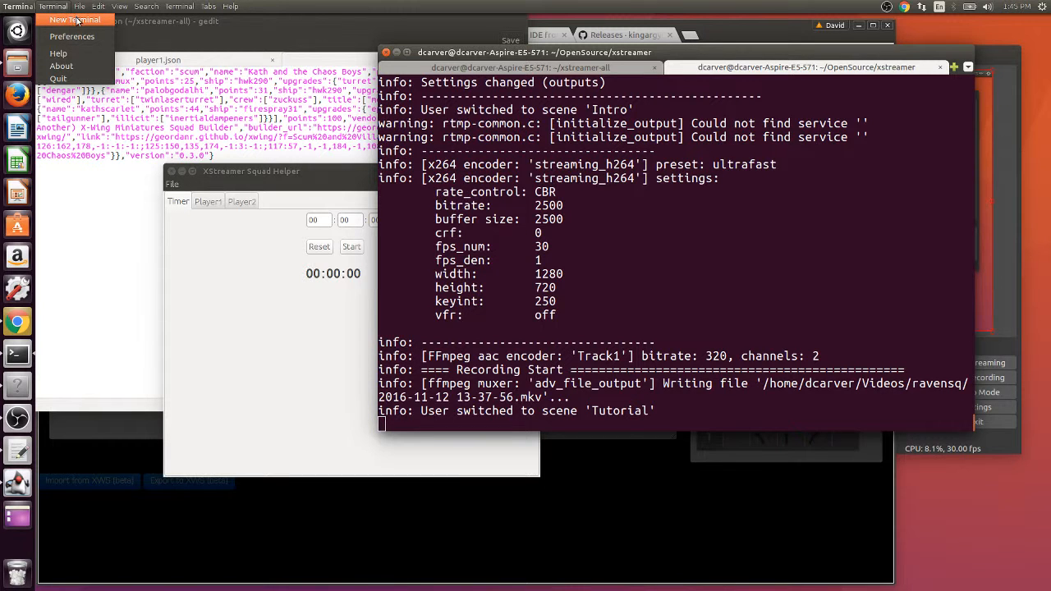
left_click(76, 21)
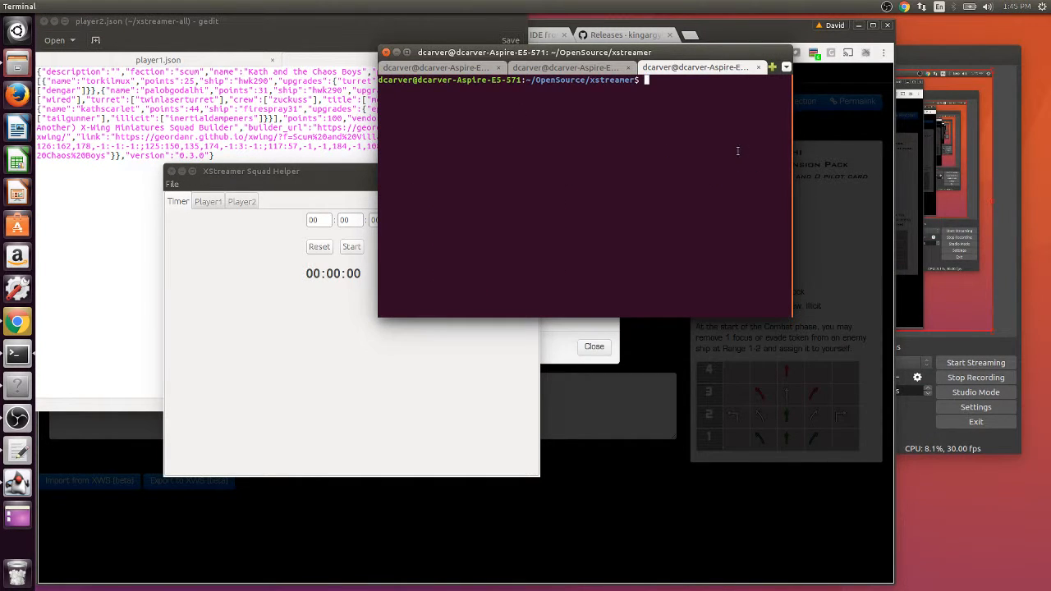
type("cd ..")
key("Return")
type("cd xs")
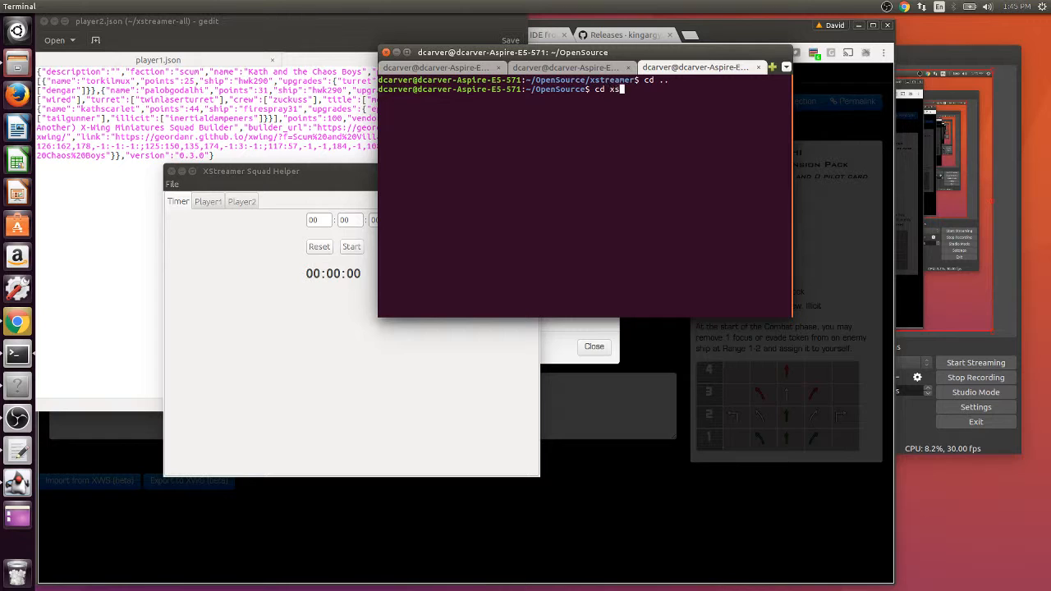
type("treamer/")
key("Return")
Step: Go up two directory levels to the home directory and change into xstreamer-all
type("c")
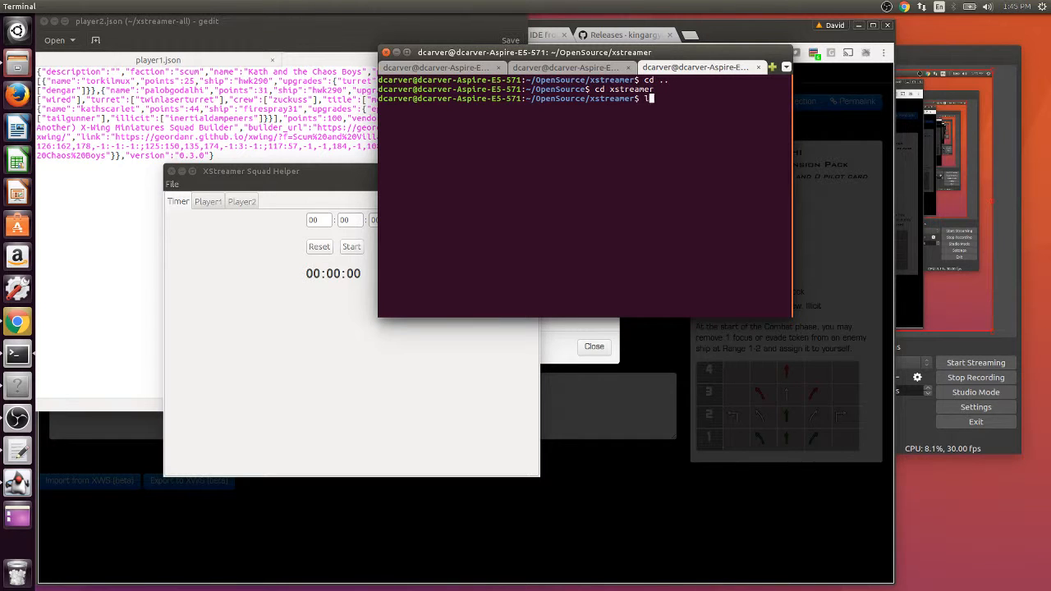
type("d ..")
key("Return")
type("cd ..")
key("Return")
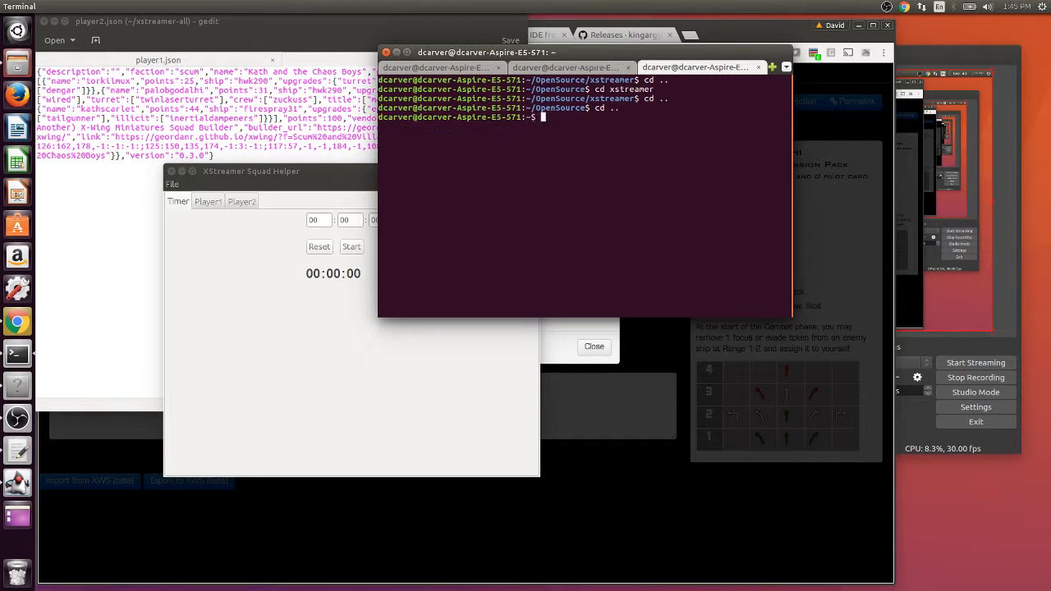
type("cd xstre")
key("Tab")
key("Return")
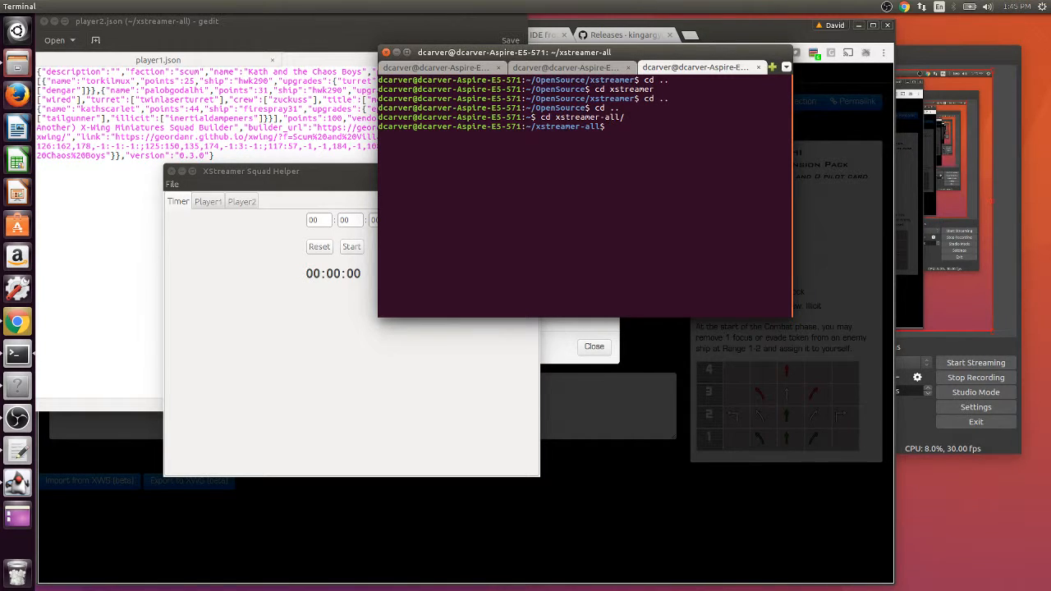
Step: Clear the terminal and list the xstreamer-all directory with ls, and again in detail with ls -l
type("clear")
key("Return")
type("cl")
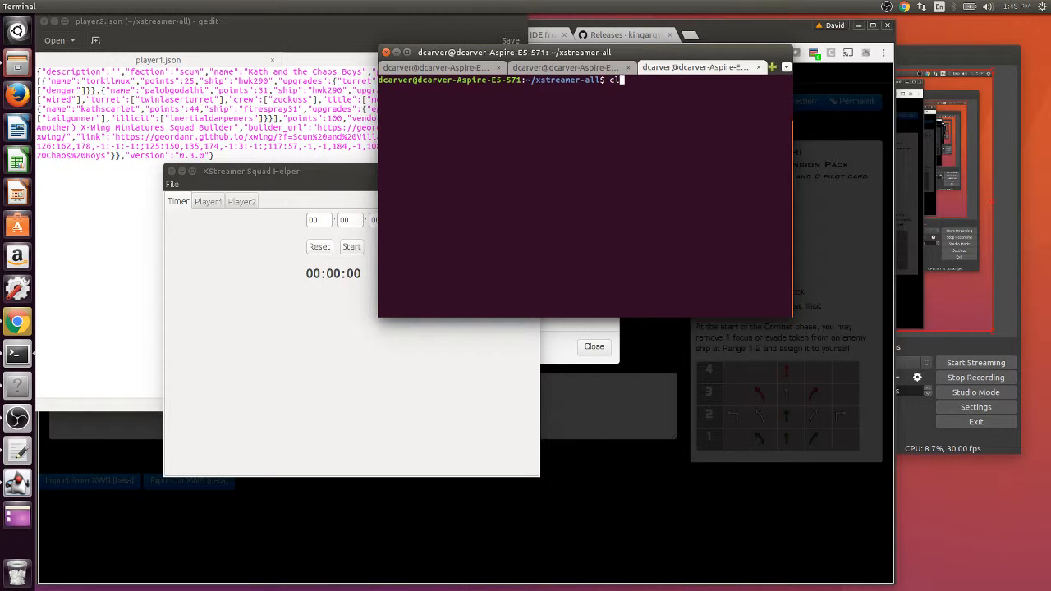
key("BackSpace")
type("ls")
key("Return")
type("ls -ll")
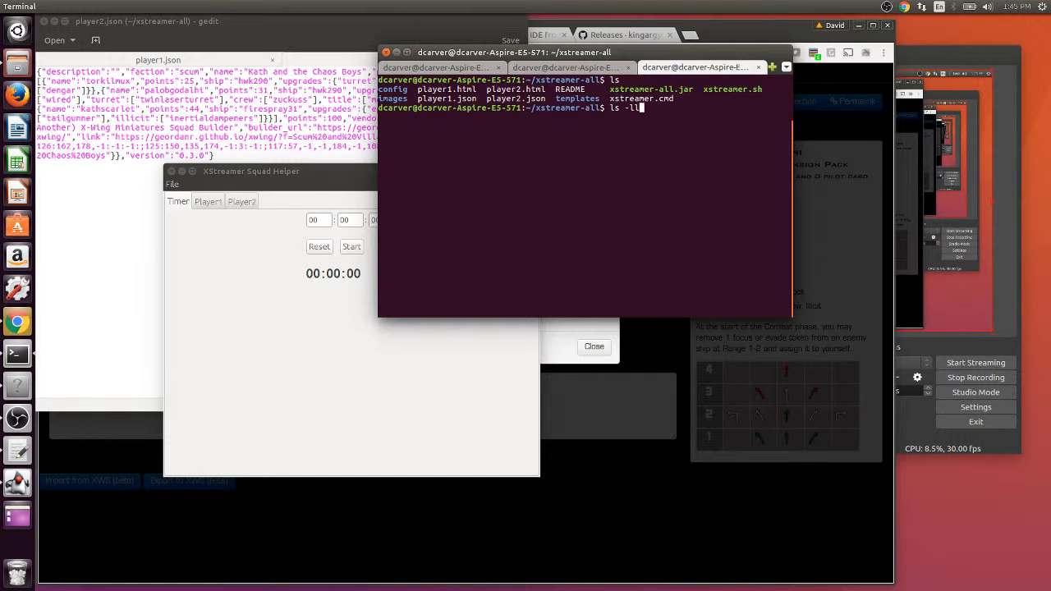
key("BackSpace")
key("Return")
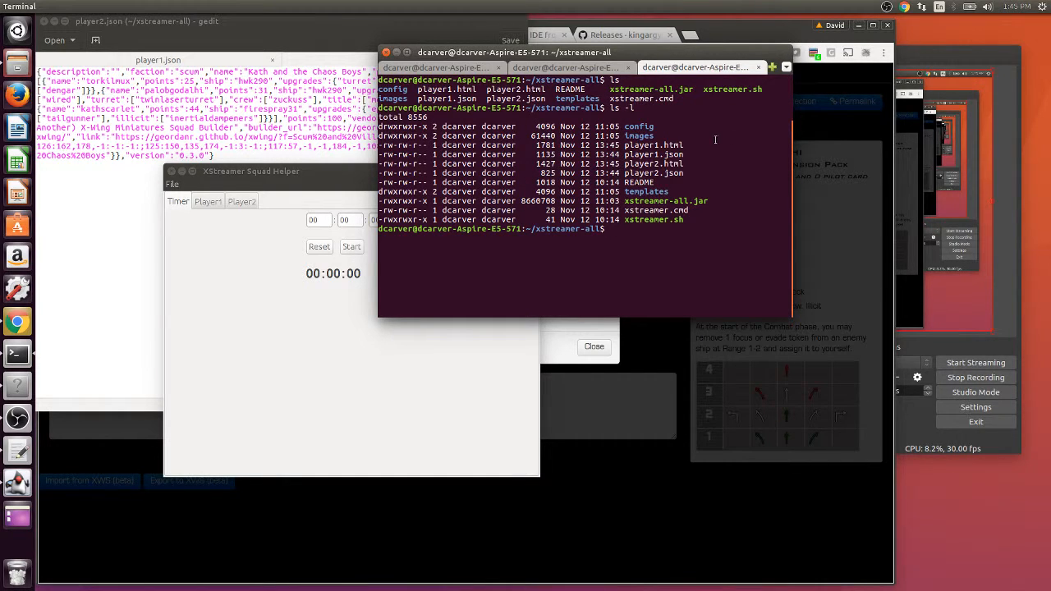
Step: Highlight the player1.html and player2.html entries in the directory listing
left_click_drag(687, 145, 621, 144)
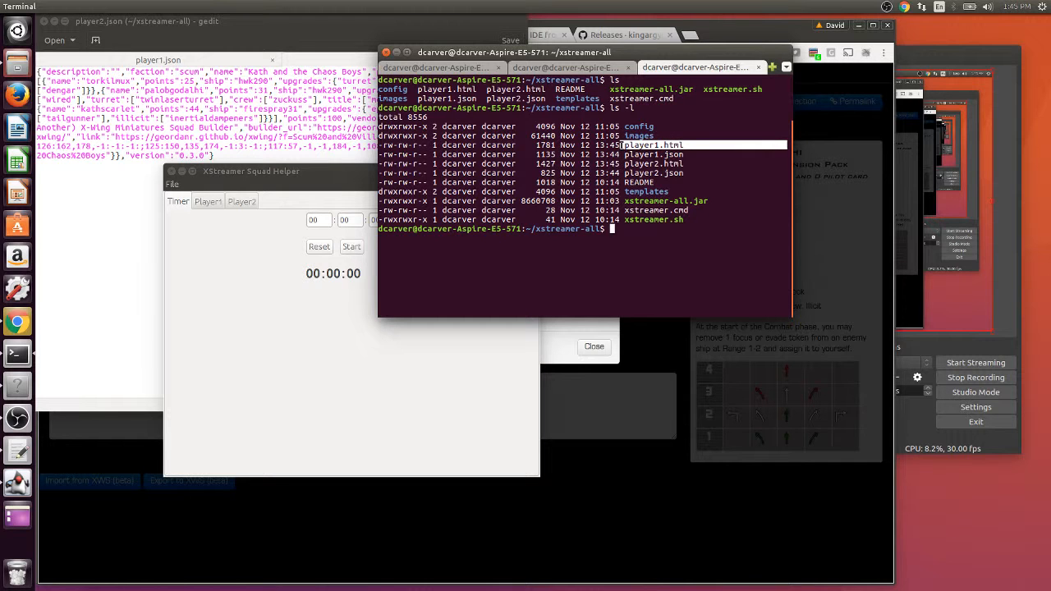
left_click_drag(677, 163, 624, 166)
left_click(676, 165)
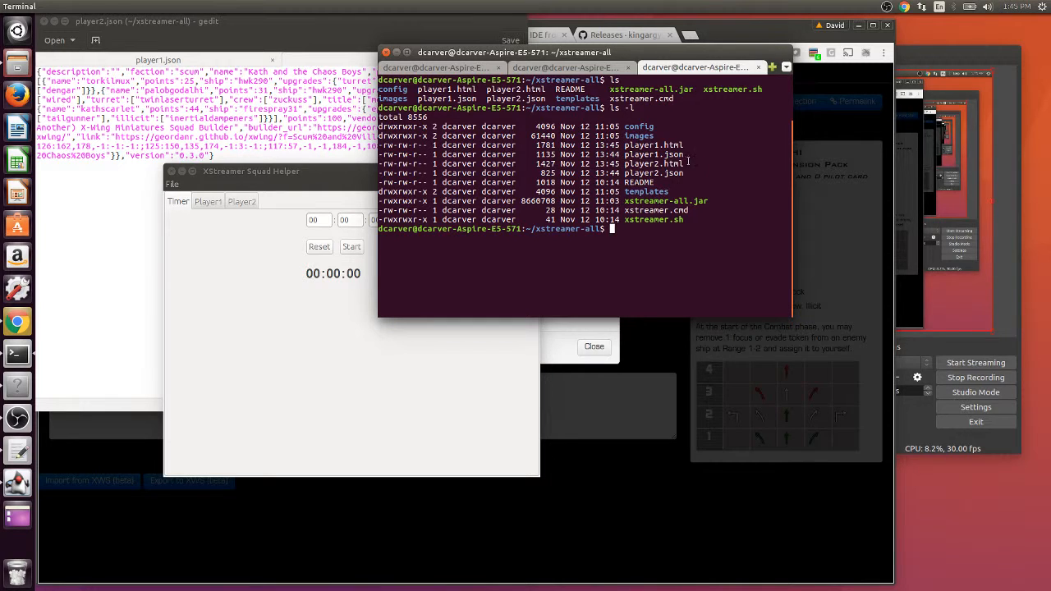
Step: View the Player1 and Player2 squad lists in the XStreamer Squad Helper
left_click(310, 177)
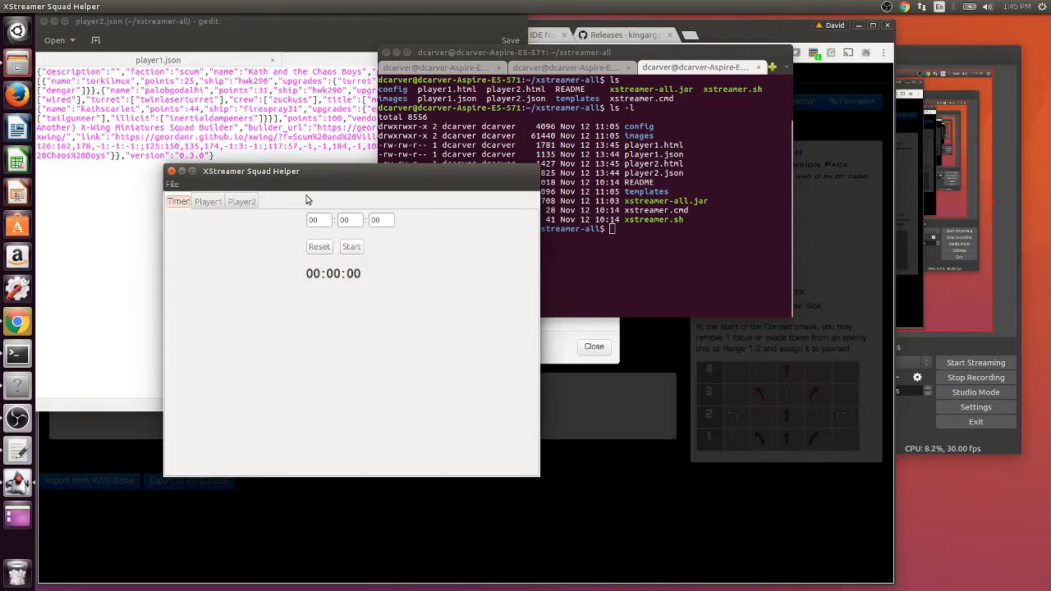
left_click(207, 203)
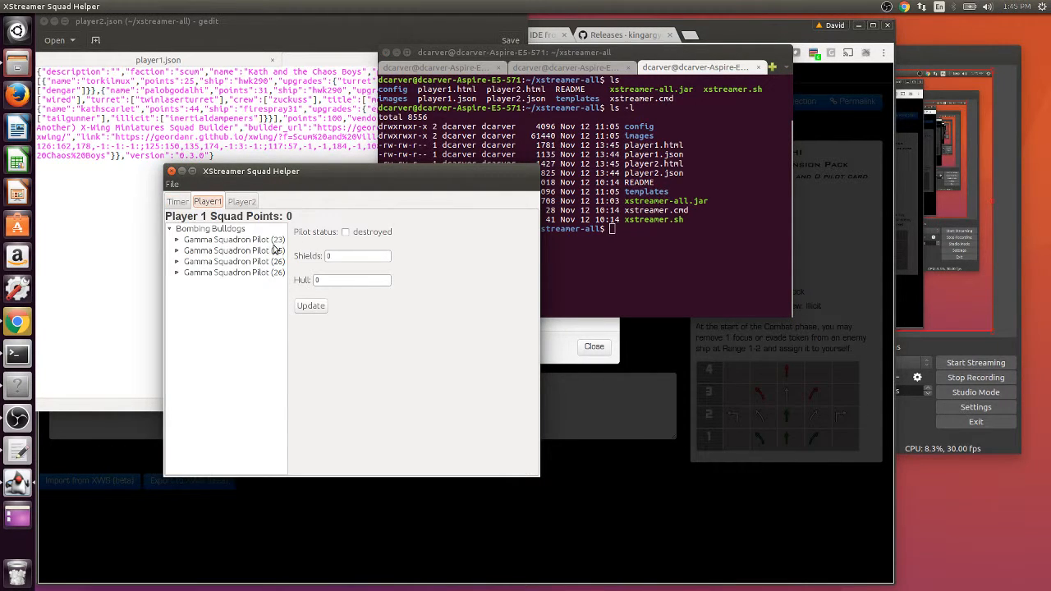
left_click(243, 203)
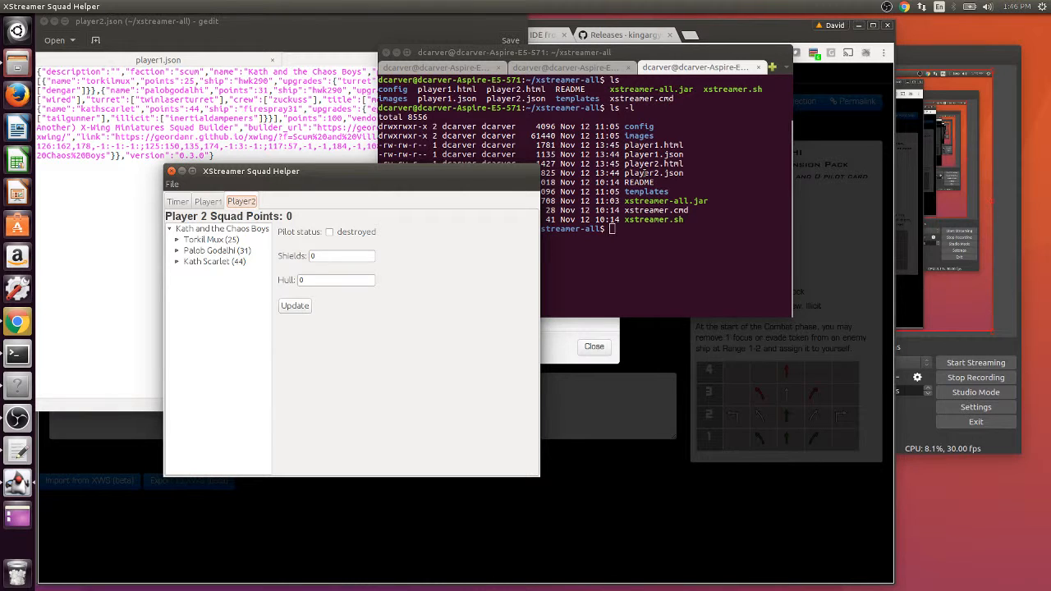
Step: Switch to Eclipse and collapse the src/main/java and Maven Dependencies nodes of the xstreamer project
key("alt+Tab")
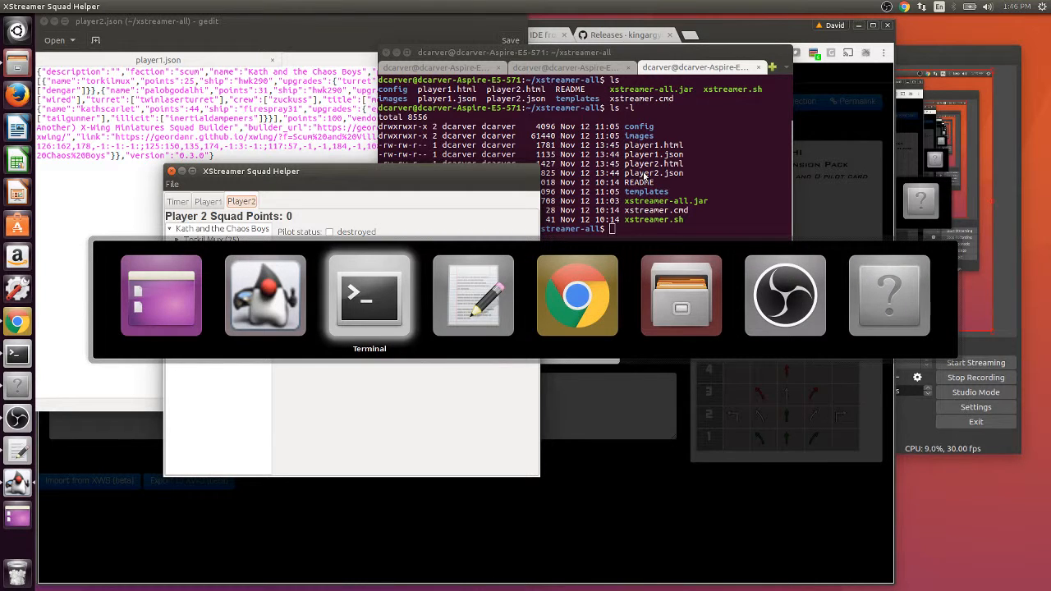
key("alt+Tab")
key("alt+Tab")
key("alt+Tab")
key("alt+Tab")
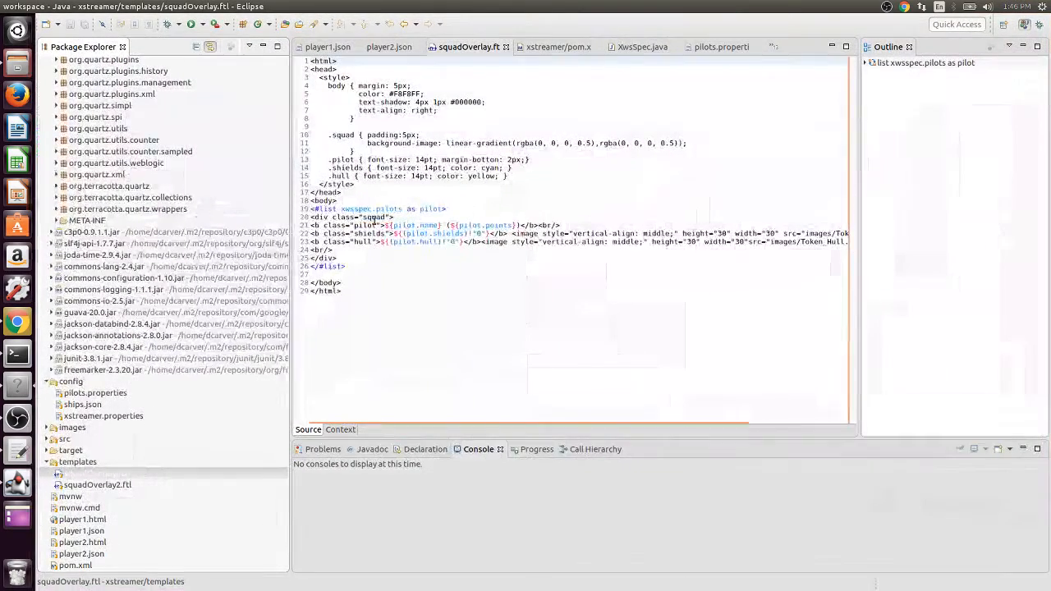
scroll(108, 194, "up", 20)
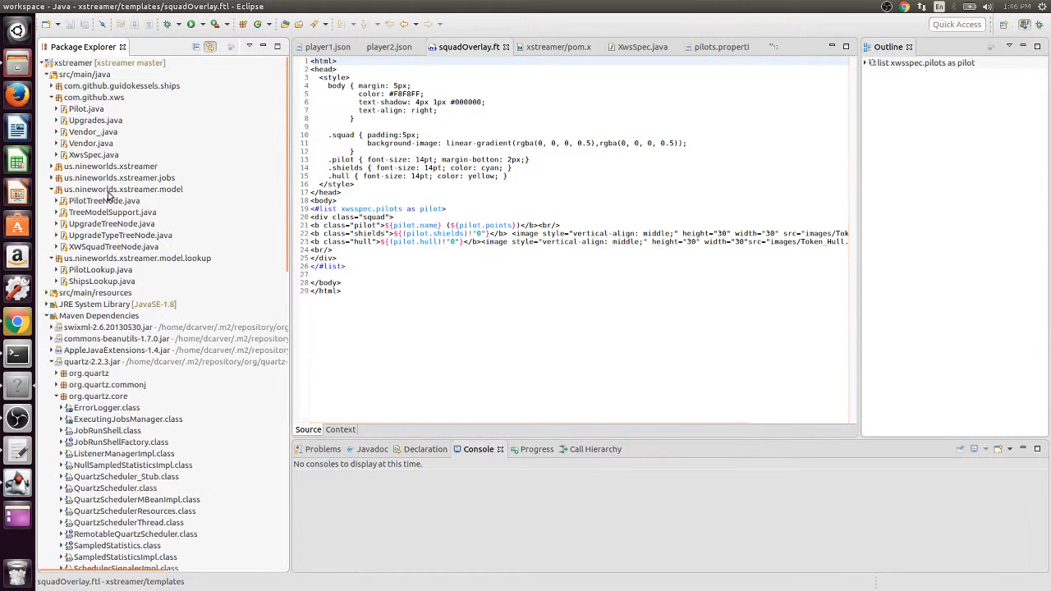
left_click(47, 74)
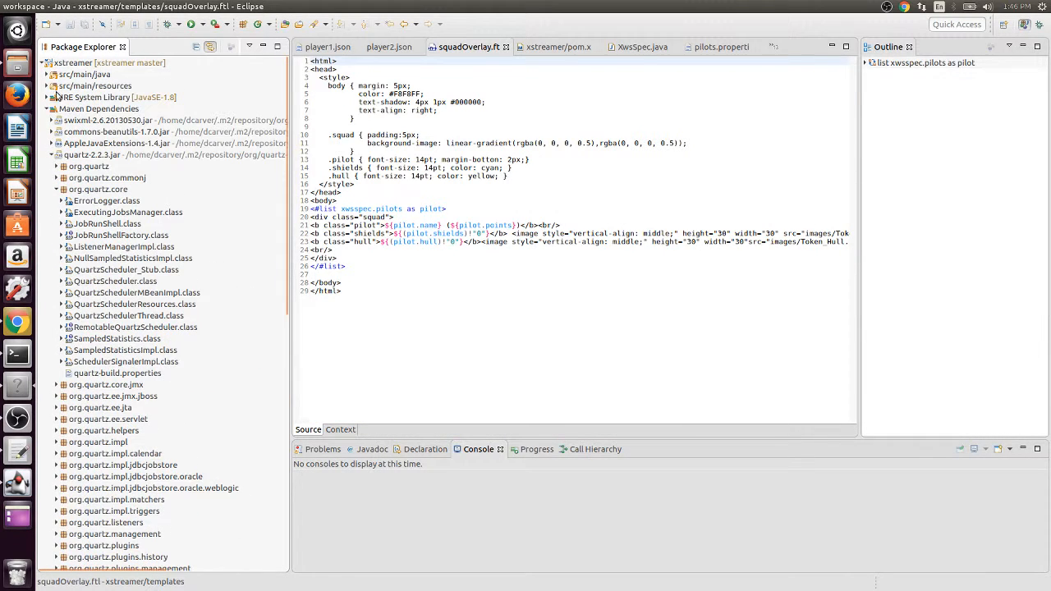
left_click(46, 109)
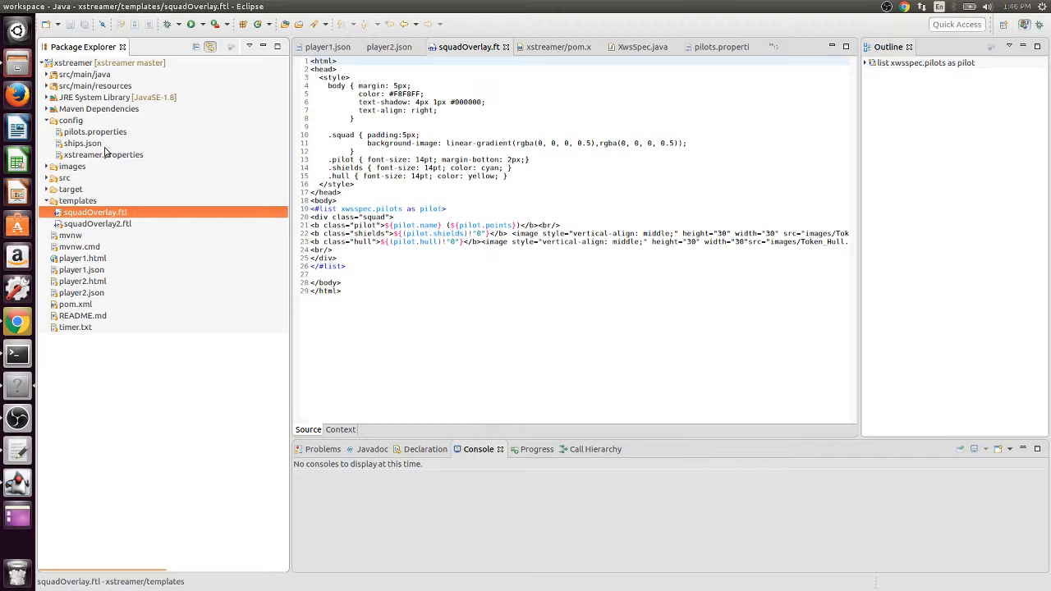
Step: Close the open player1.json and player2.json editors
left_click(333, 47)
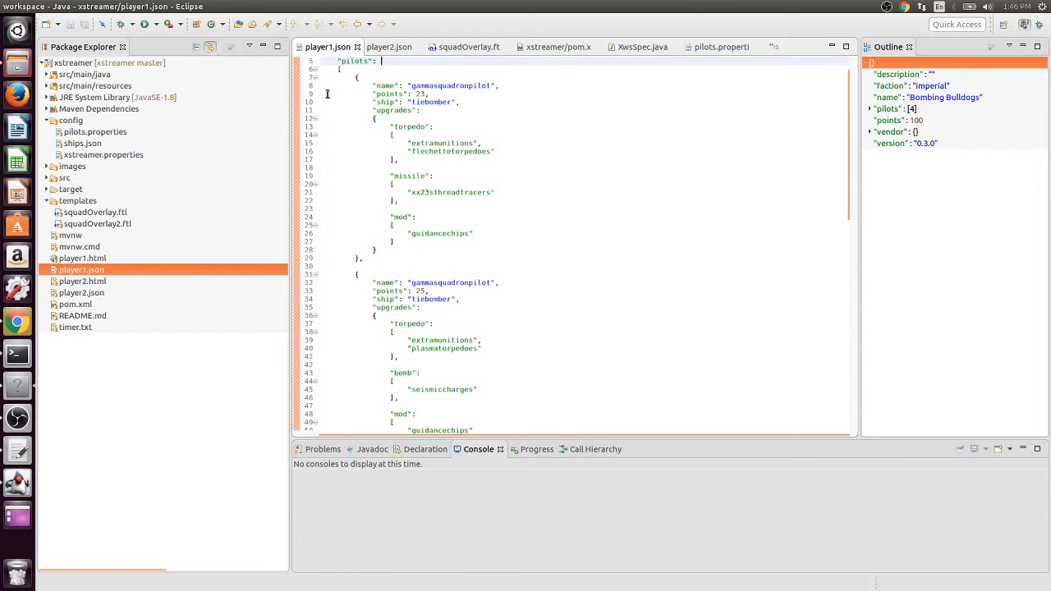
left_click(357, 47)
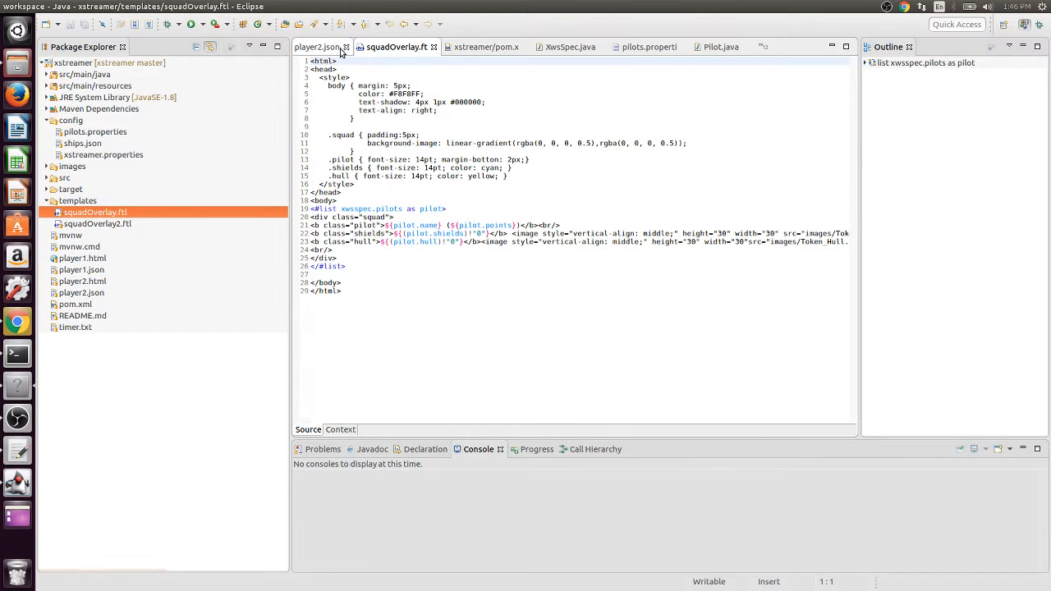
left_click(341, 51)
left_click(346, 47)
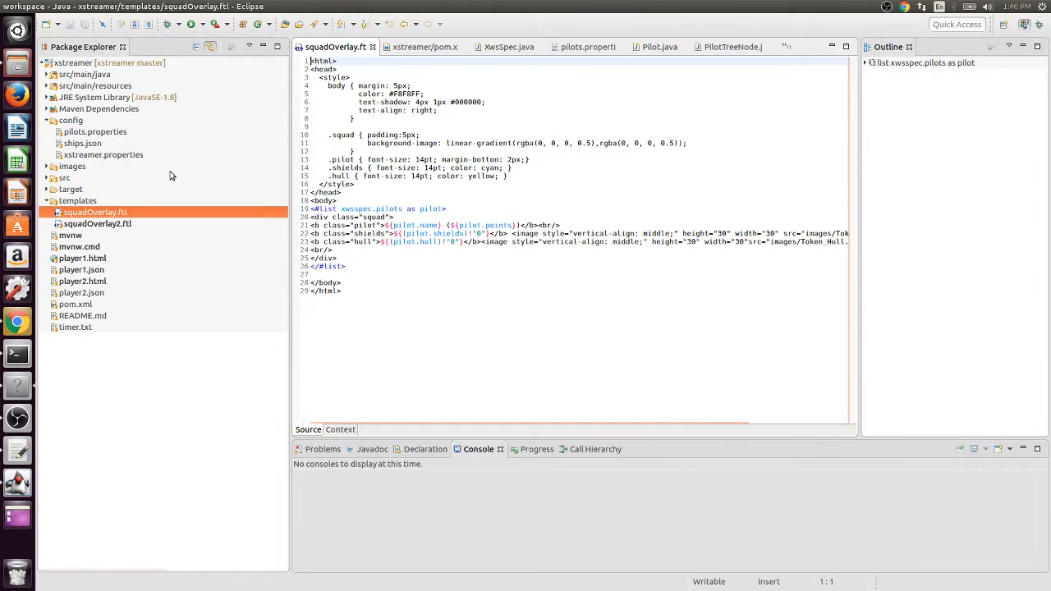
Step: Refresh the xstreamer project from disk and collapse its config folder
left_click(83, 66)
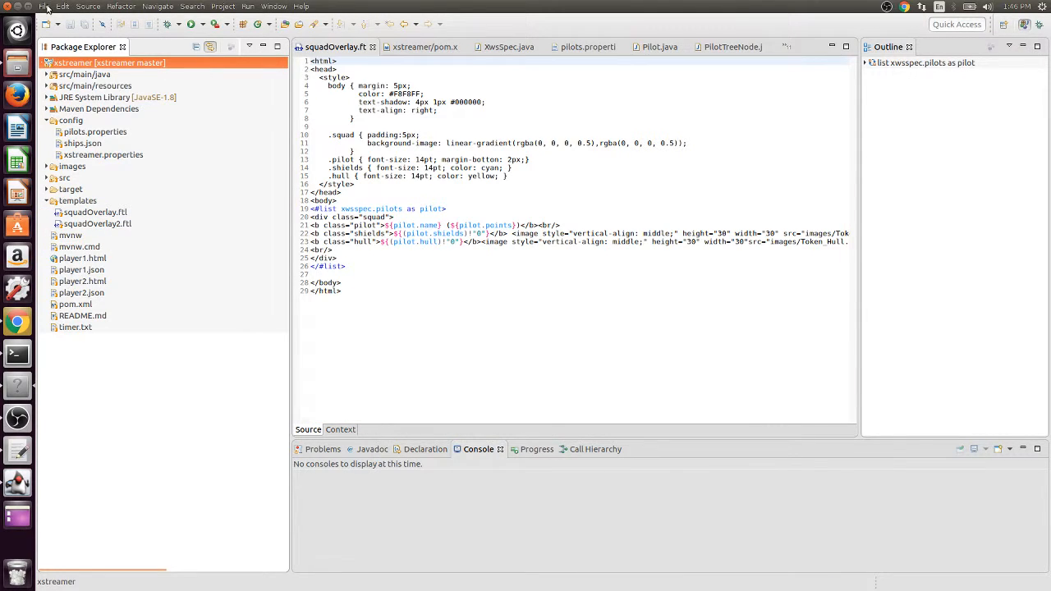
left_click(45, 6)
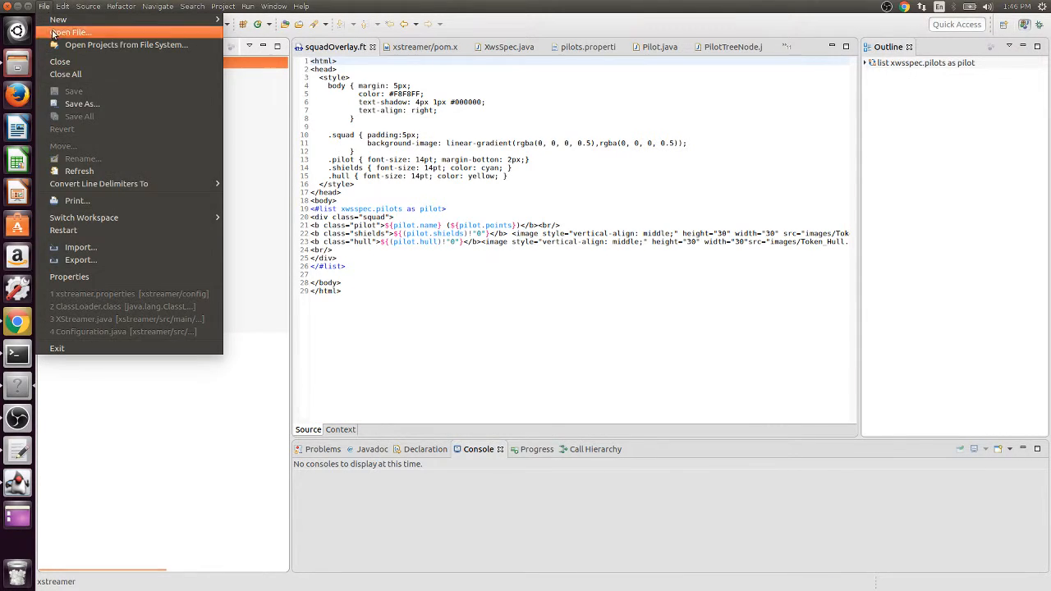
left_click(87, 171)
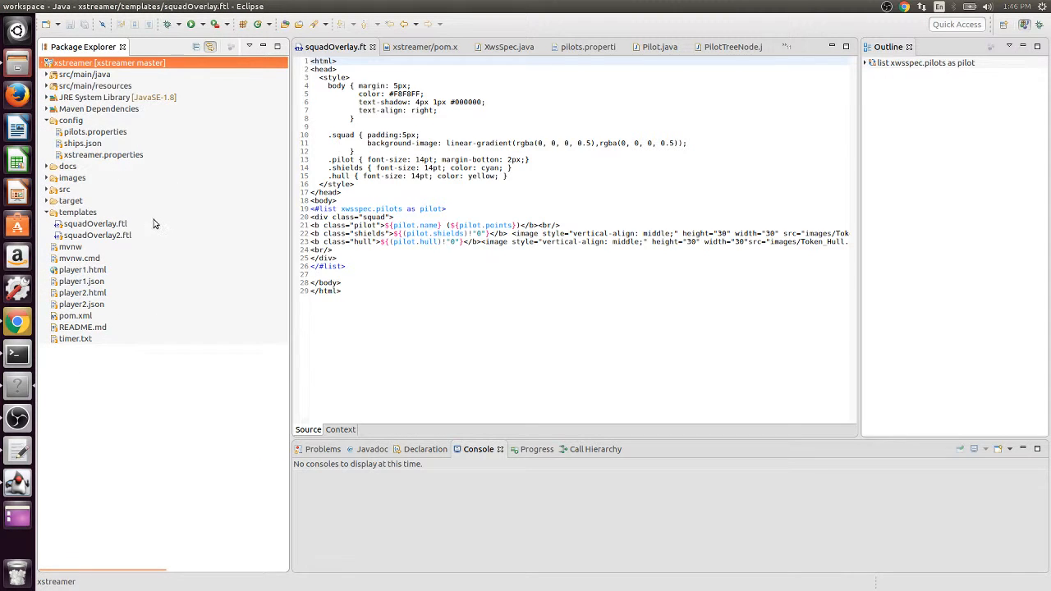
left_click(47, 120)
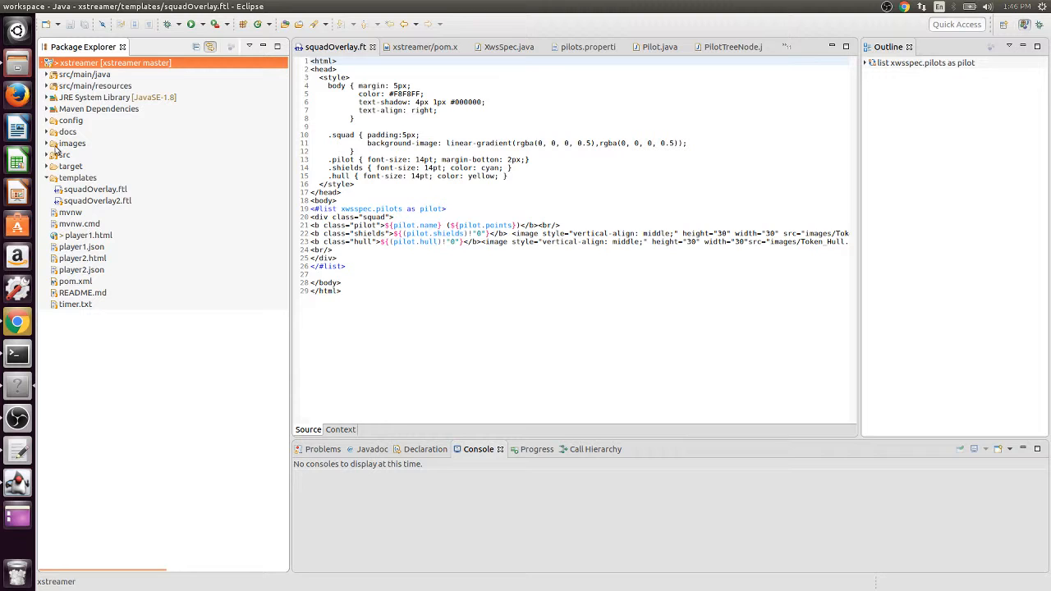
Step: Open the project's player1.json and look through its squad, pilot and upgrade entries
left_click(90, 248)
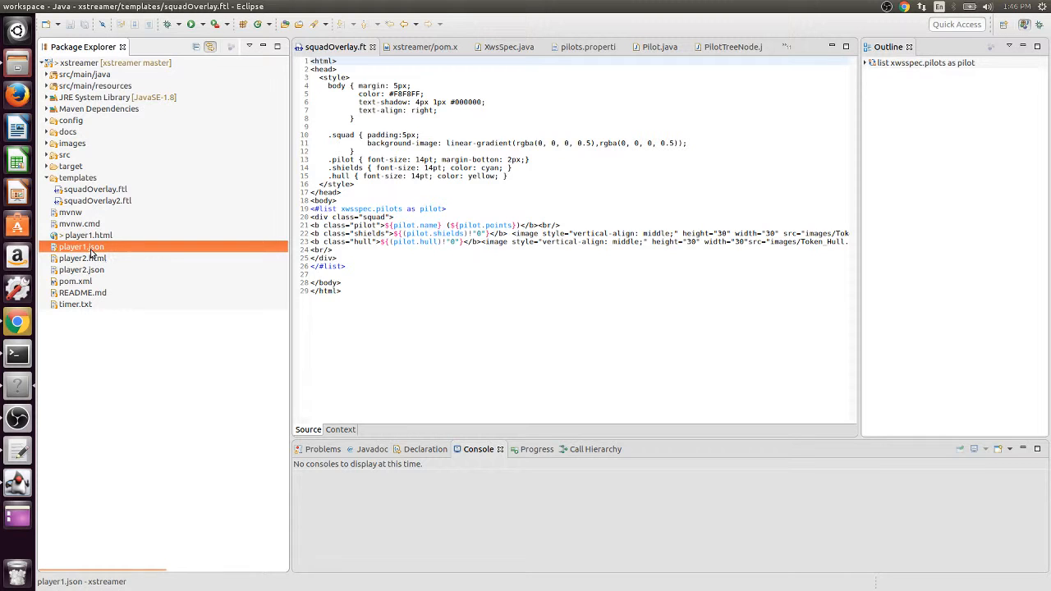
double_click(92, 251)
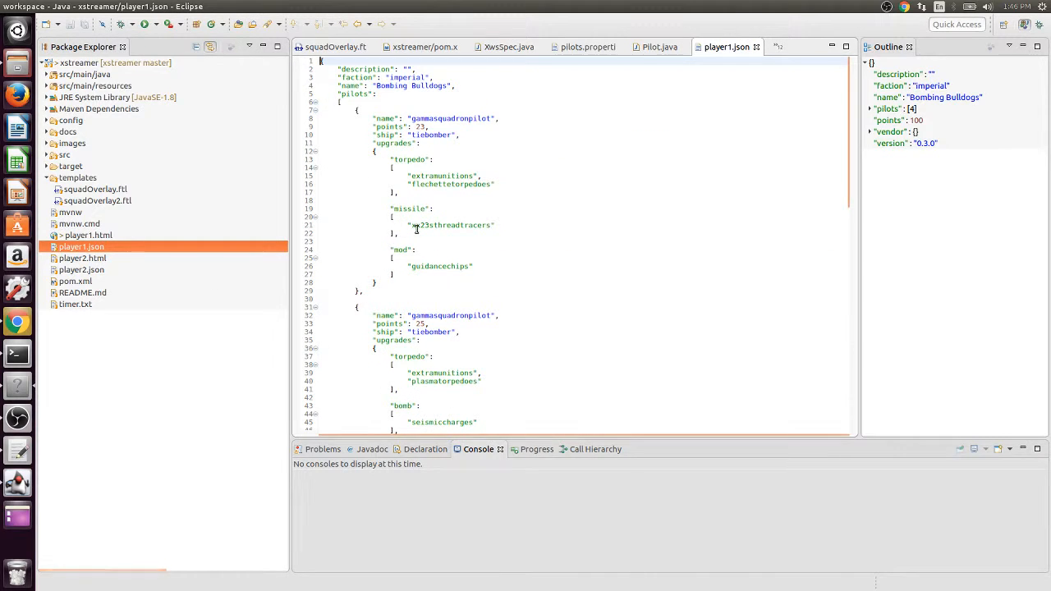
scroll(416, 228, "down", 8)
scroll(395, 175, "up", 8)
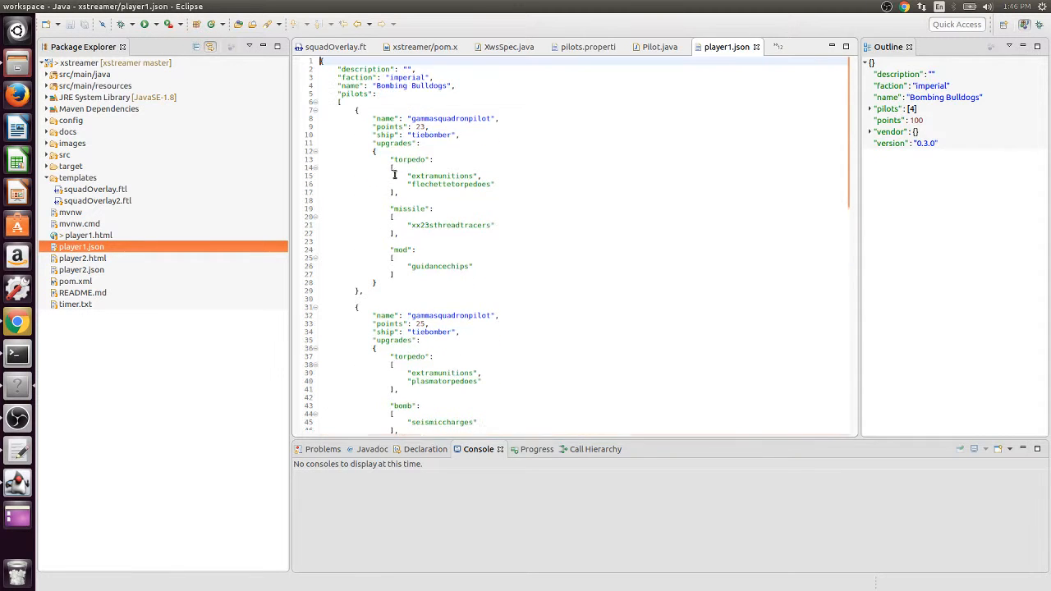
Step: Open the project's player2.json and read it through to the vendor section and back
double_click(82, 269)
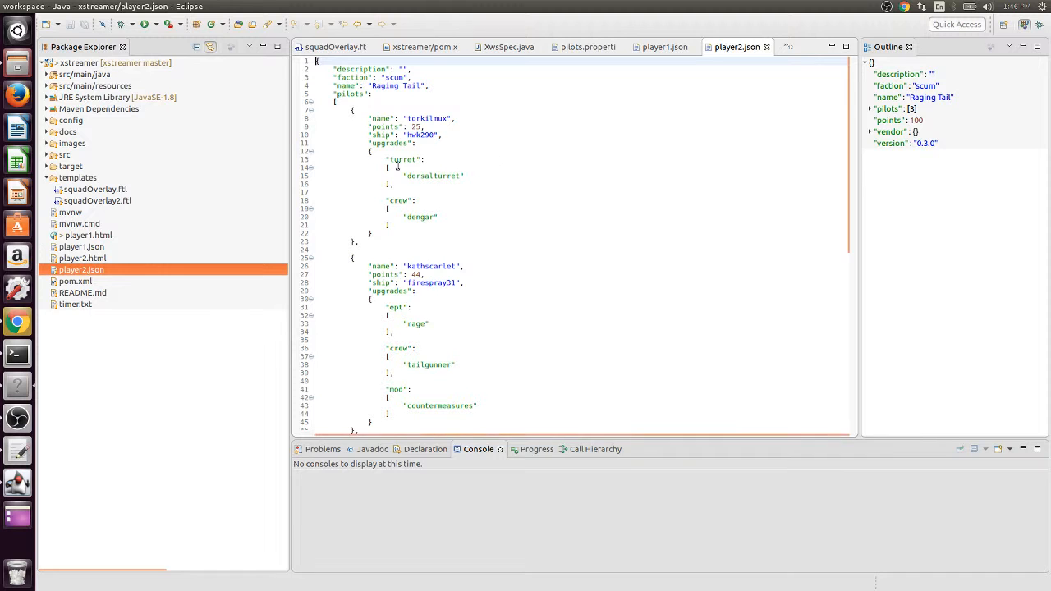
scroll(394, 189, "down", 14)
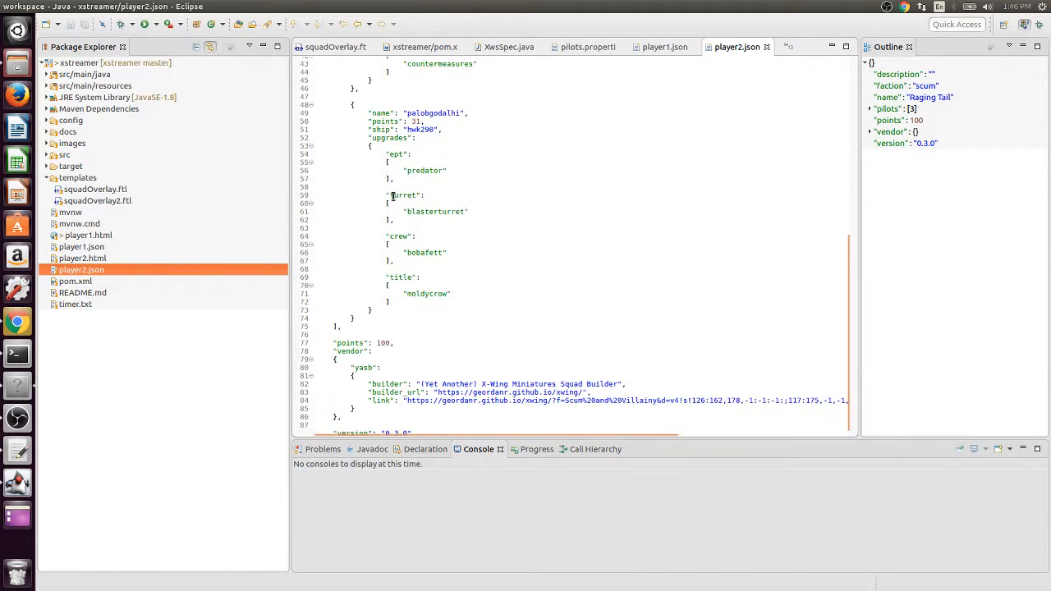
scroll(392, 195, "up", 14)
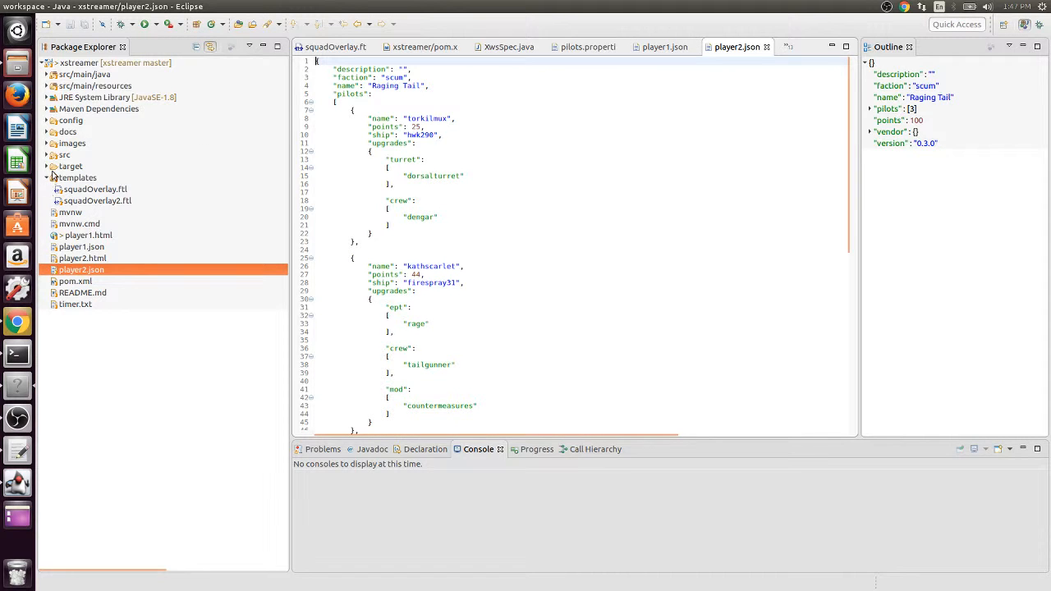
Step: Collapse the templates folder, then open pilots.properties from the config folder and examine its pilot name mappings
left_click(47, 177)
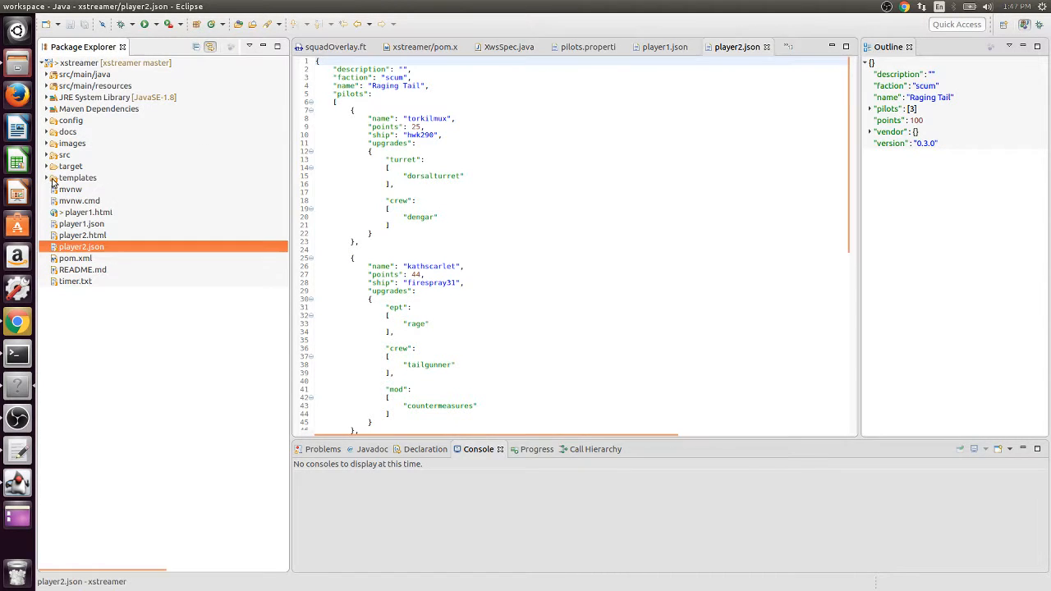
left_click(47, 120)
double_click(93, 132)
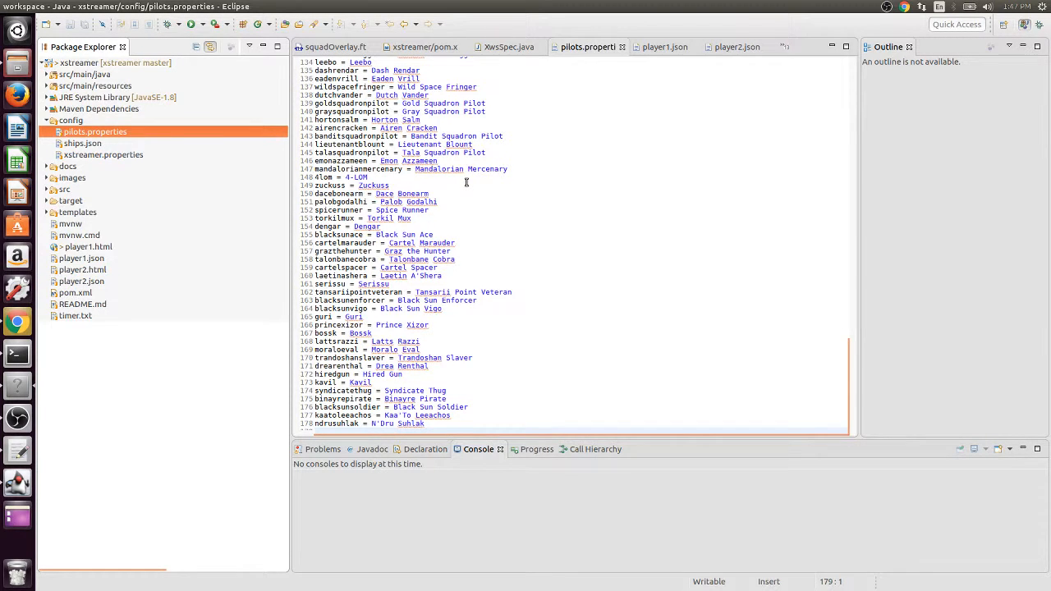
scroll(449, 206, "up", 2)
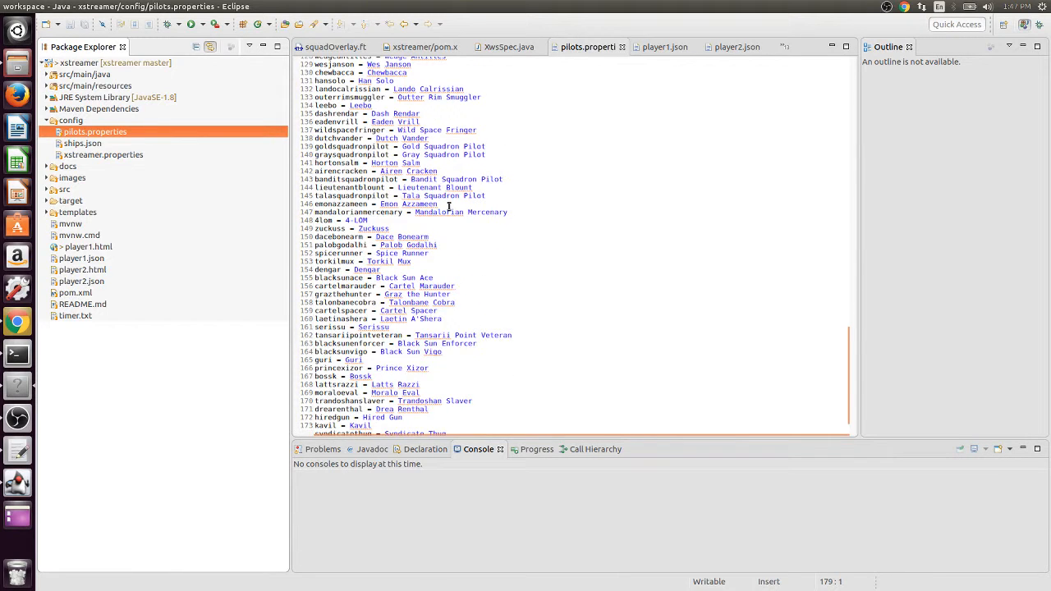
scroll(449, 205, "up", 5)
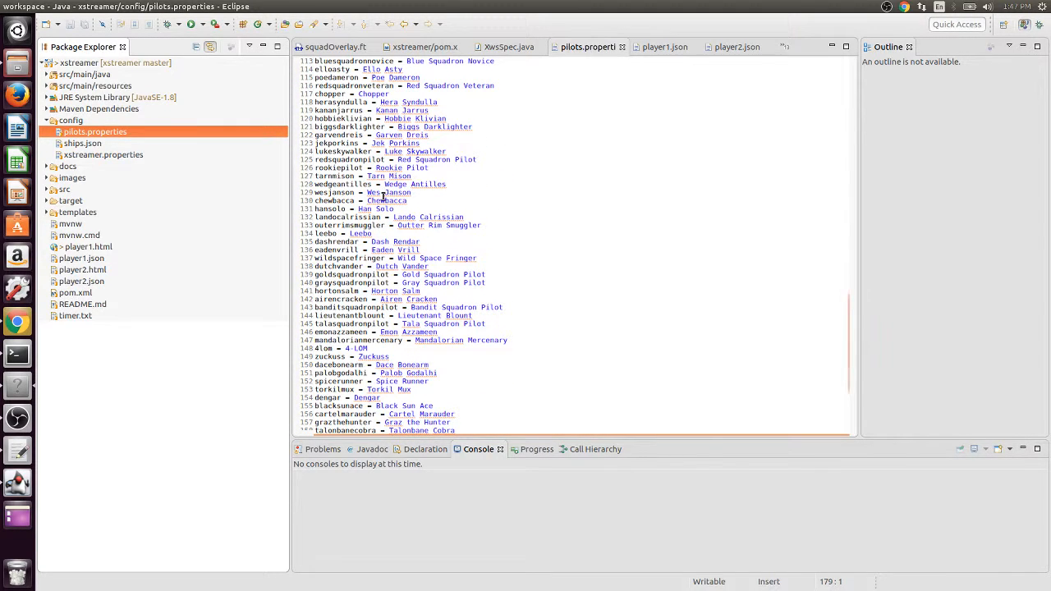
scroll(386, 196, "down", 2)
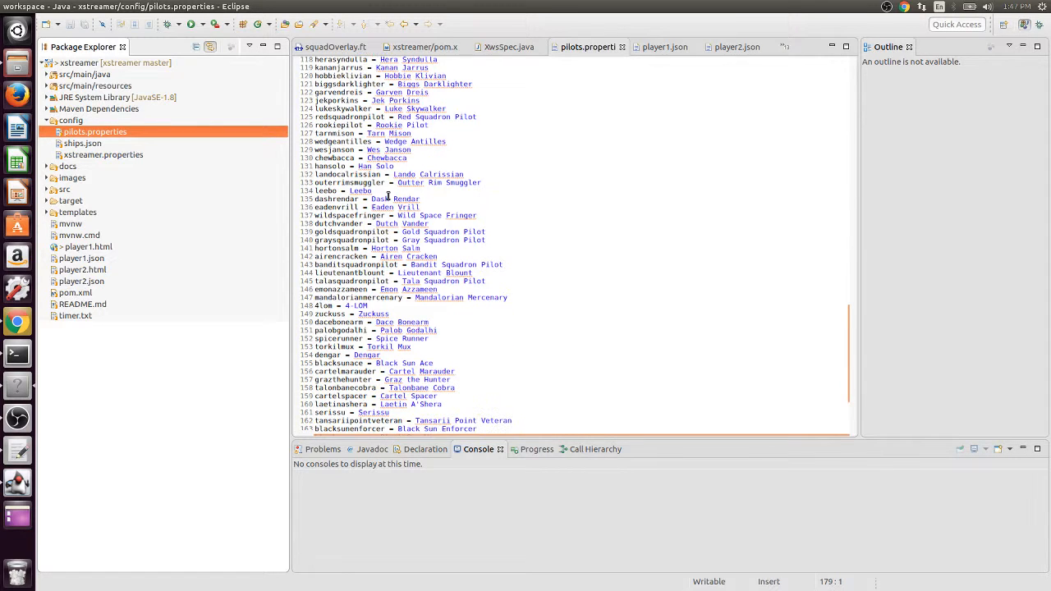
scroll(387, 195, "down", 2)
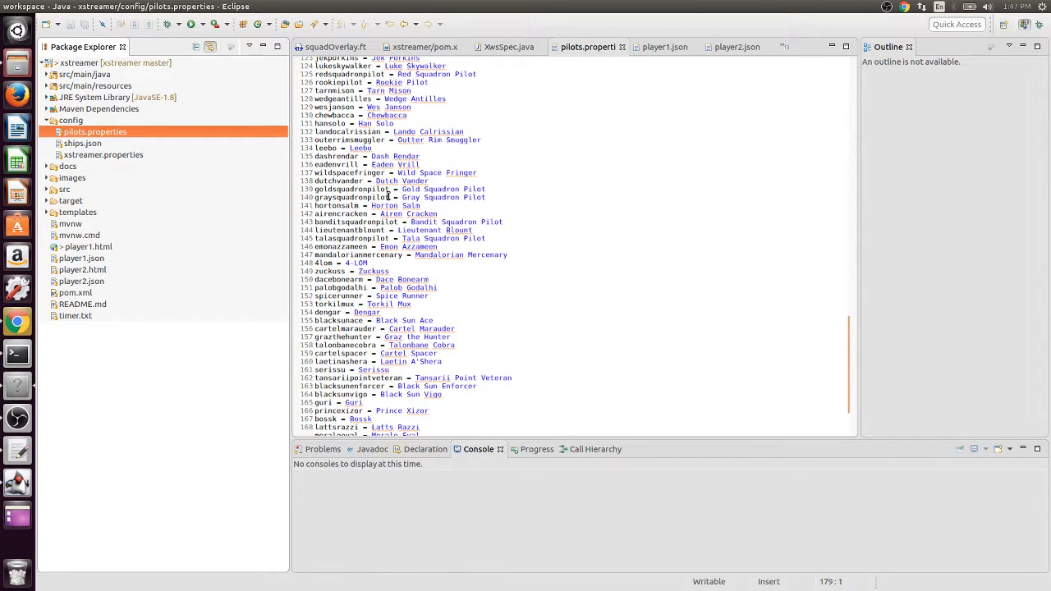
Step: Open ships.json and xstreamer.properties from the config folder and examine the player1 and player2 xws file settings
double_click(85, 145)
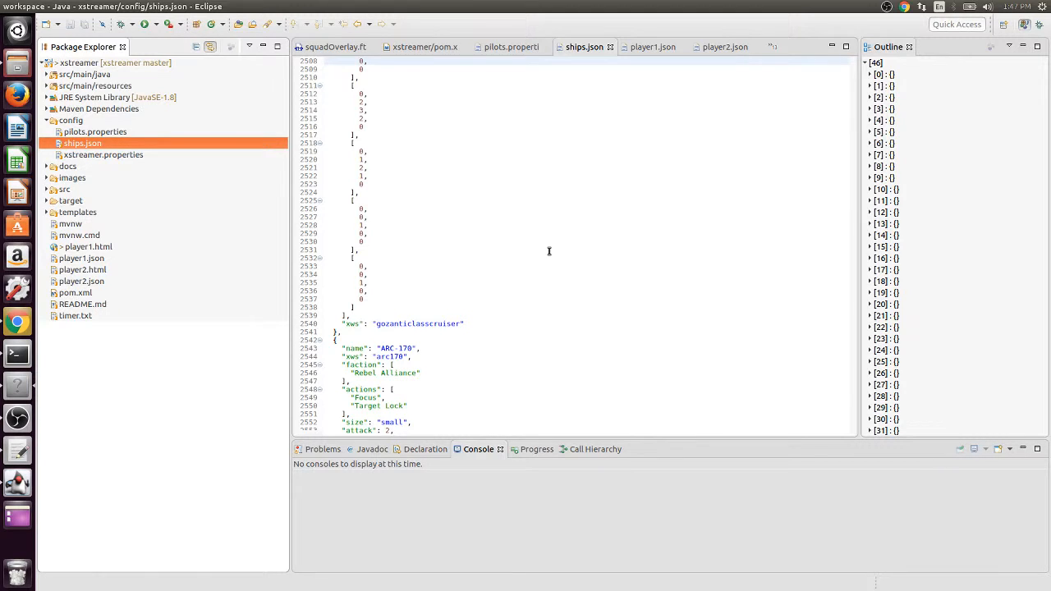
double_click(98, 156)
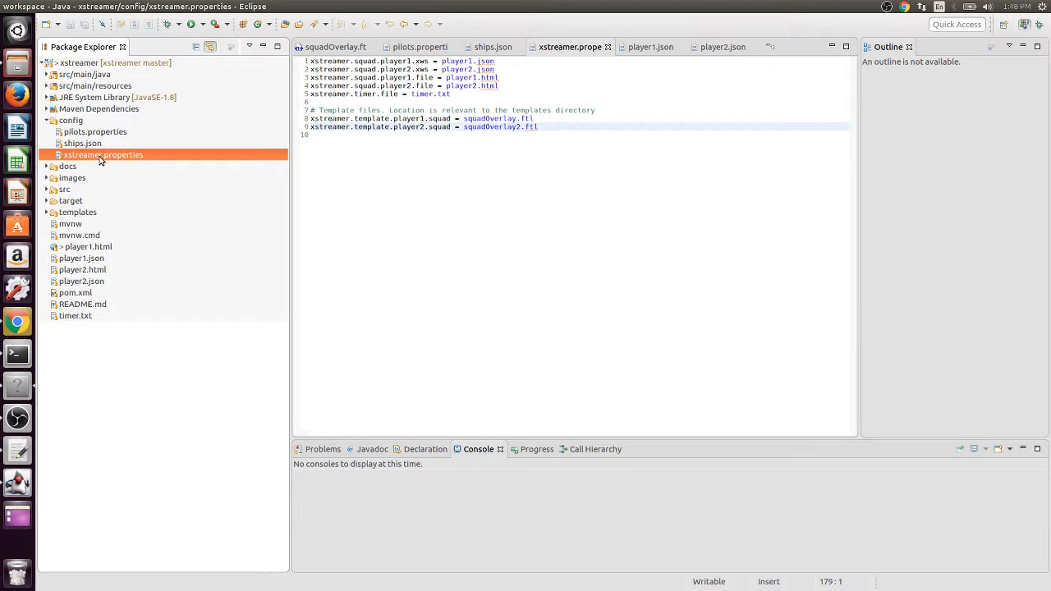
left_click(398, 63)
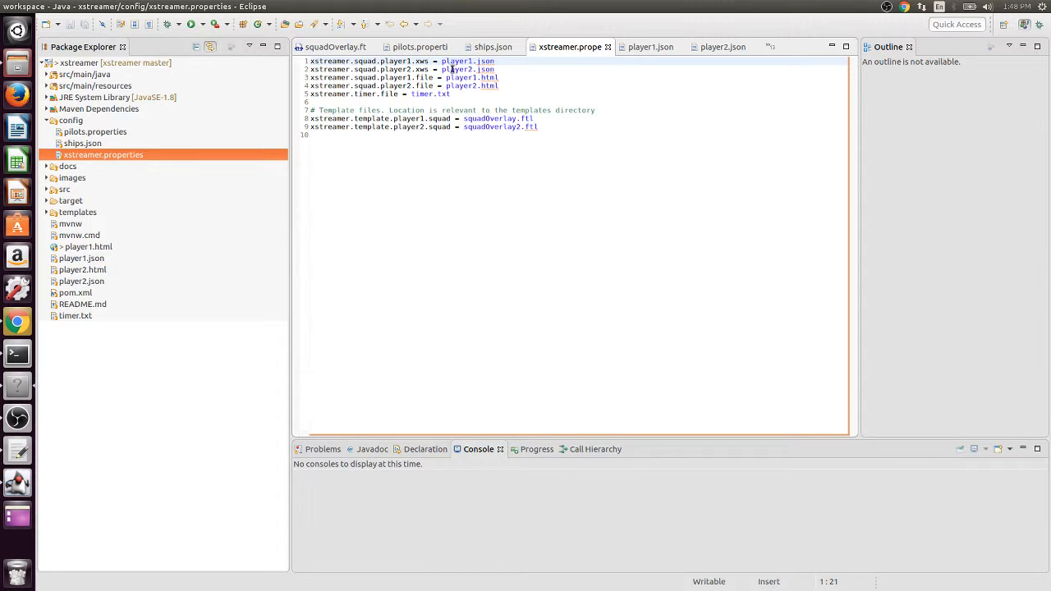
left_click(403, 70)
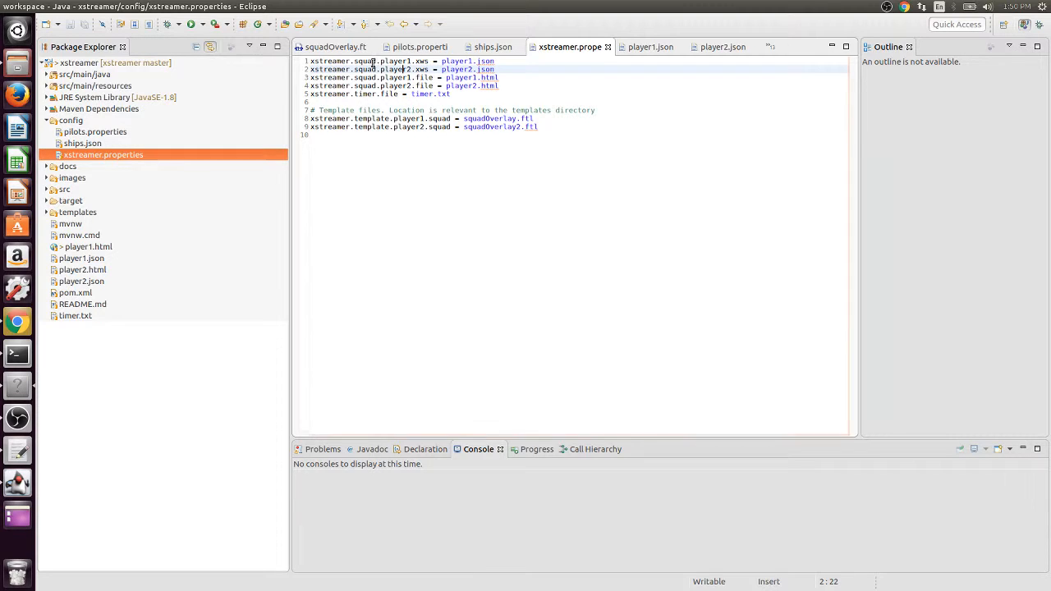
Step: Open squadOverlay.ftl from the templates folder and select the xwsspec entry in its context definitions
left_click(49, 216)
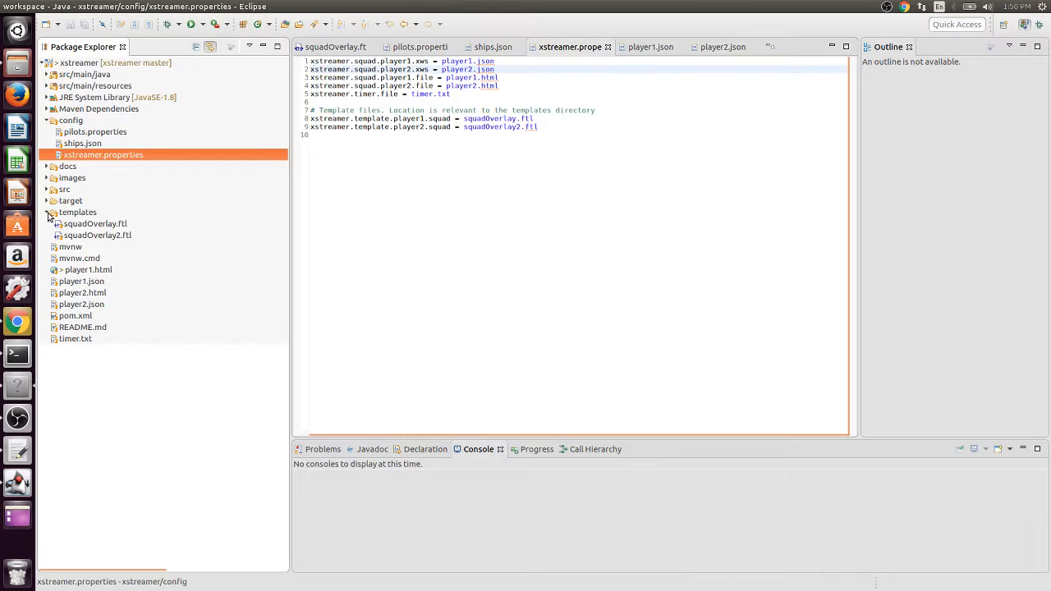
left_click(78, 214)
double_click(92, 224)
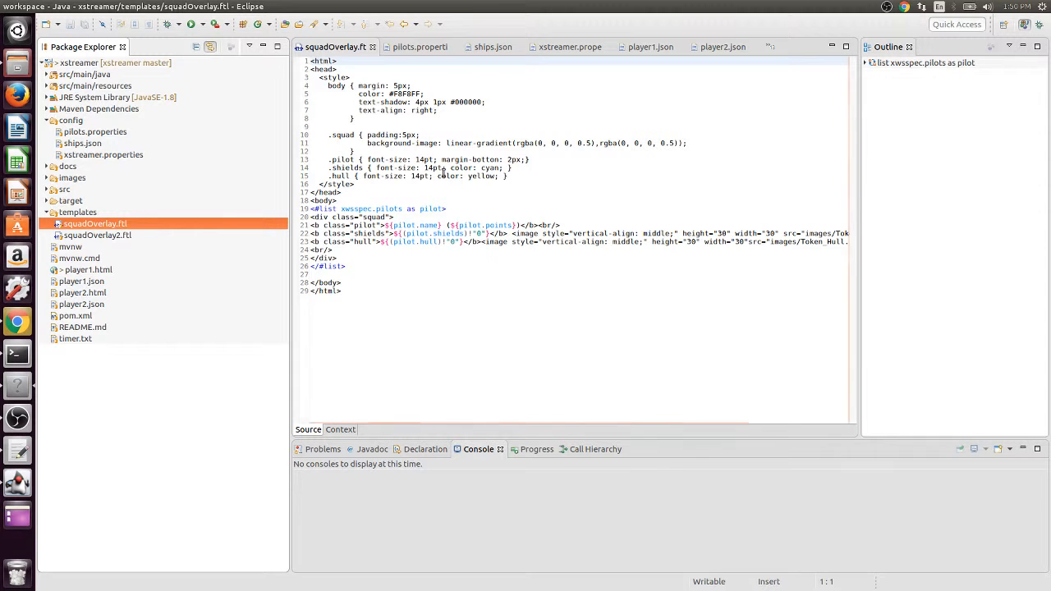
left_click(333, 432)
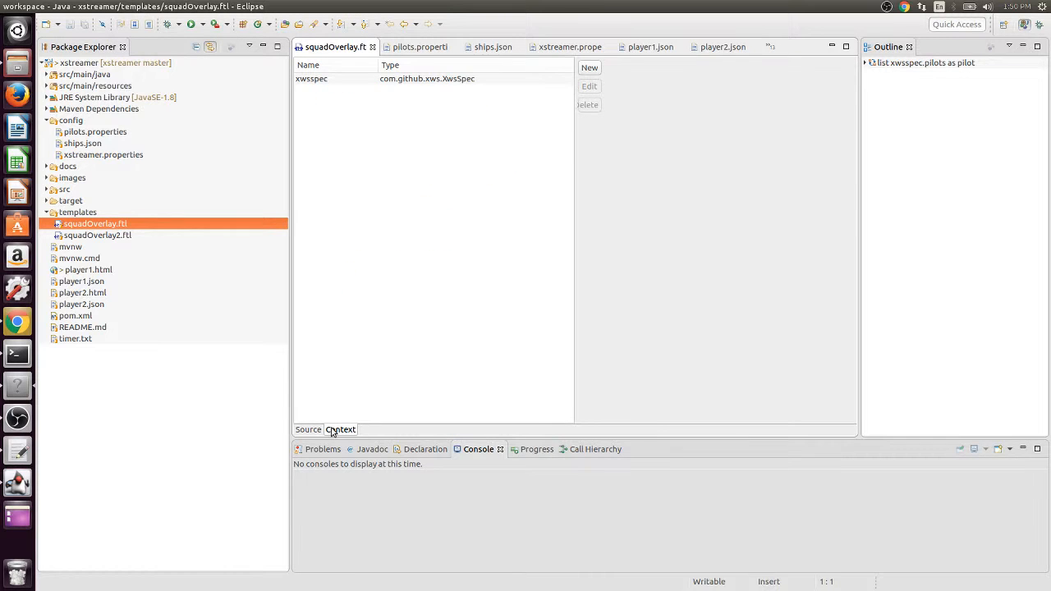
left_click(345, 83)
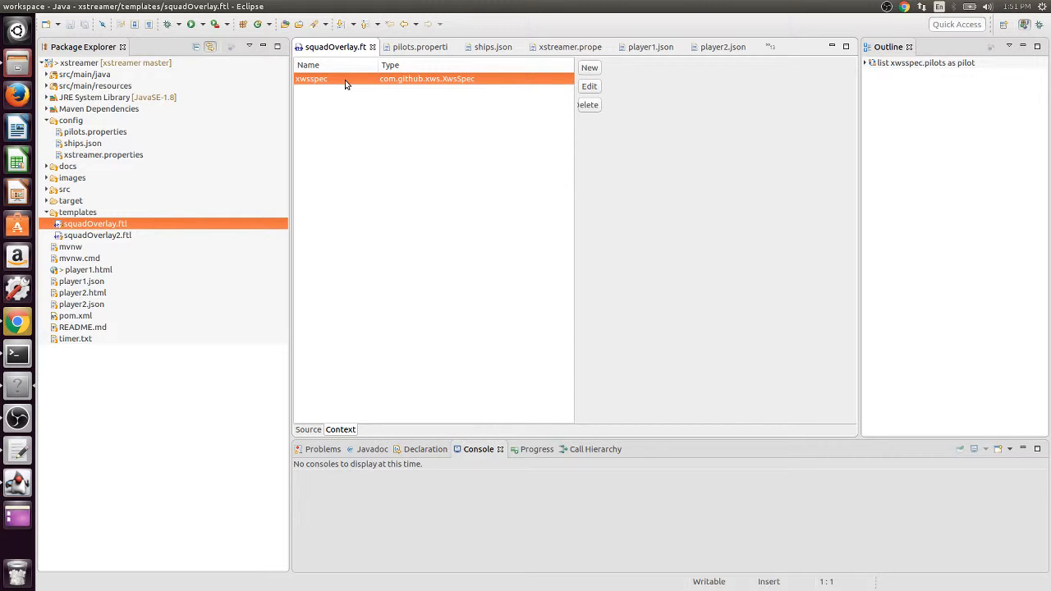
Step: In the squadOverlay.ftl source, remove points from the pilot.points expression and reinsert it with code completion
left_click(308, 429)
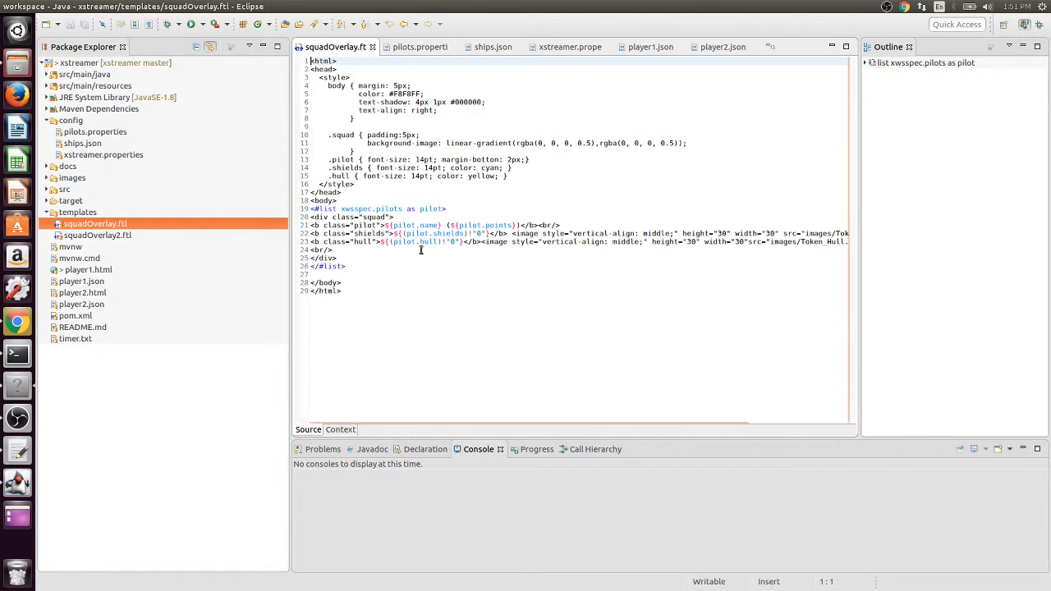
left_click(514, 225)
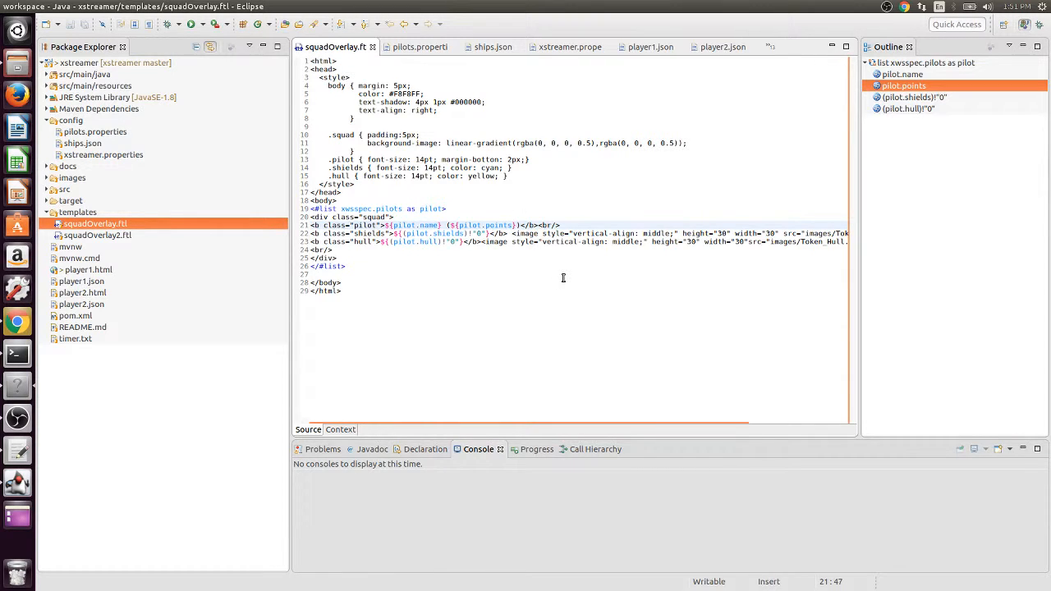
key("BackSpace")
key("BackSpace")
key("BackSpace")
key("BackSpace")
key("BackSpace")
key("BackSpace")
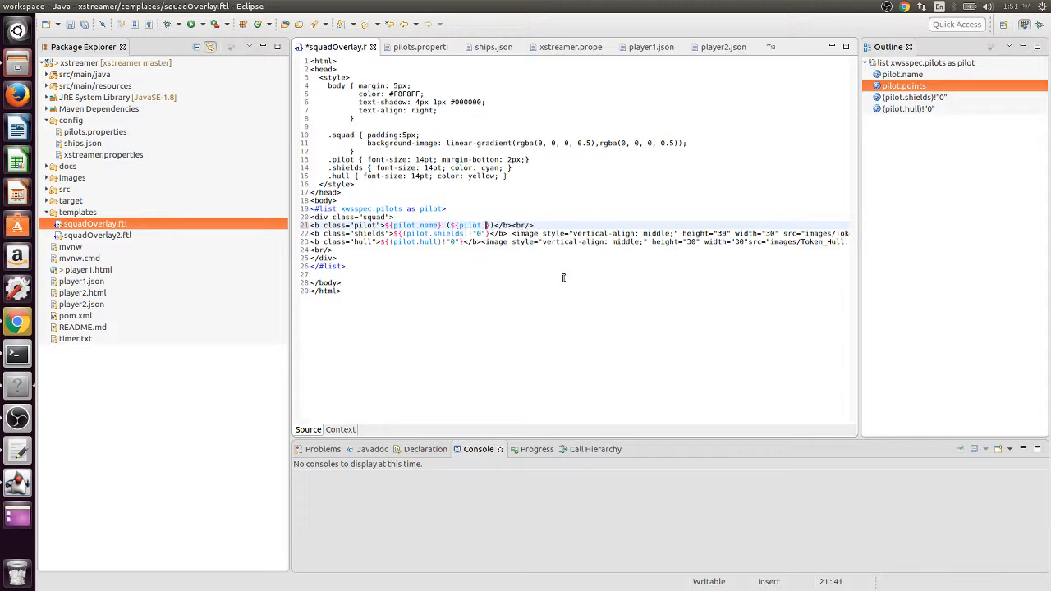
key("ctrl+space")
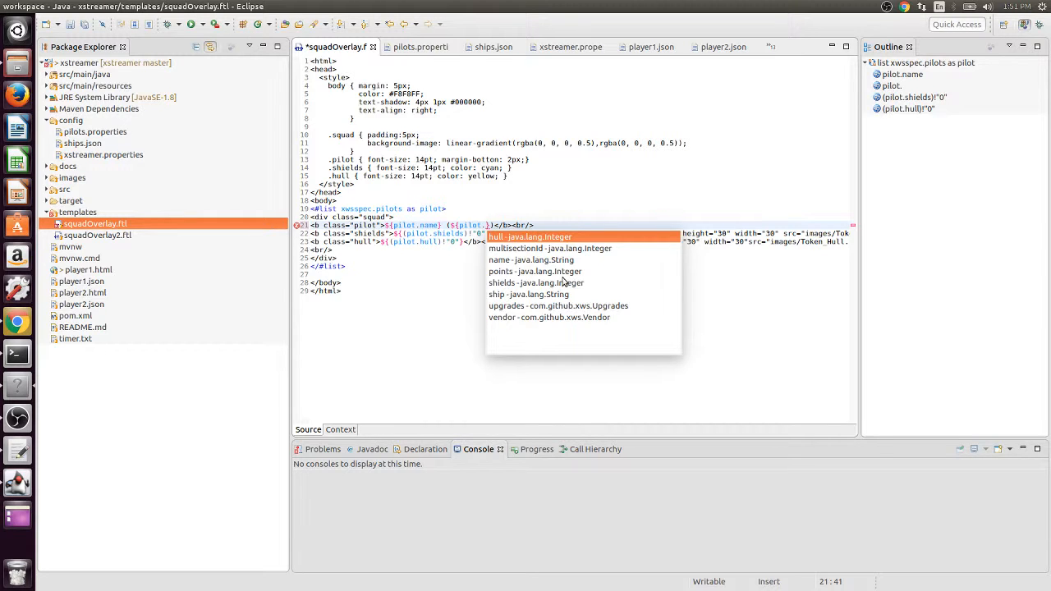
key("Down")
key("Down")
key("Down")
key("Return")
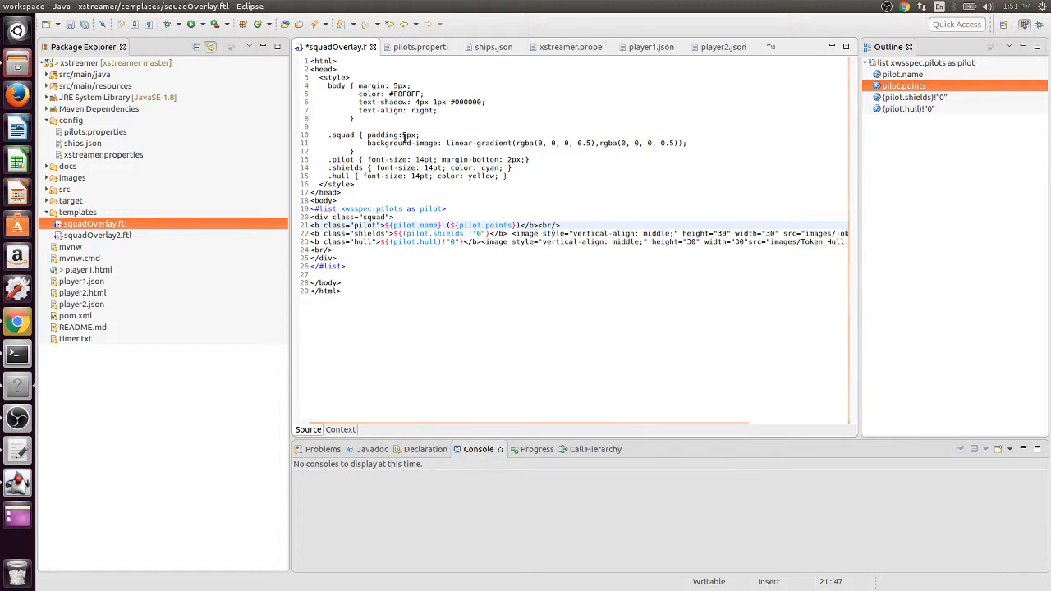
key("BackSpace")
key("BackSpace")
key("BackSpace")
key("BackSpace")
key("BackSpace")
key("BackSpace")
key("BackSpace")
key("ctrl+z")
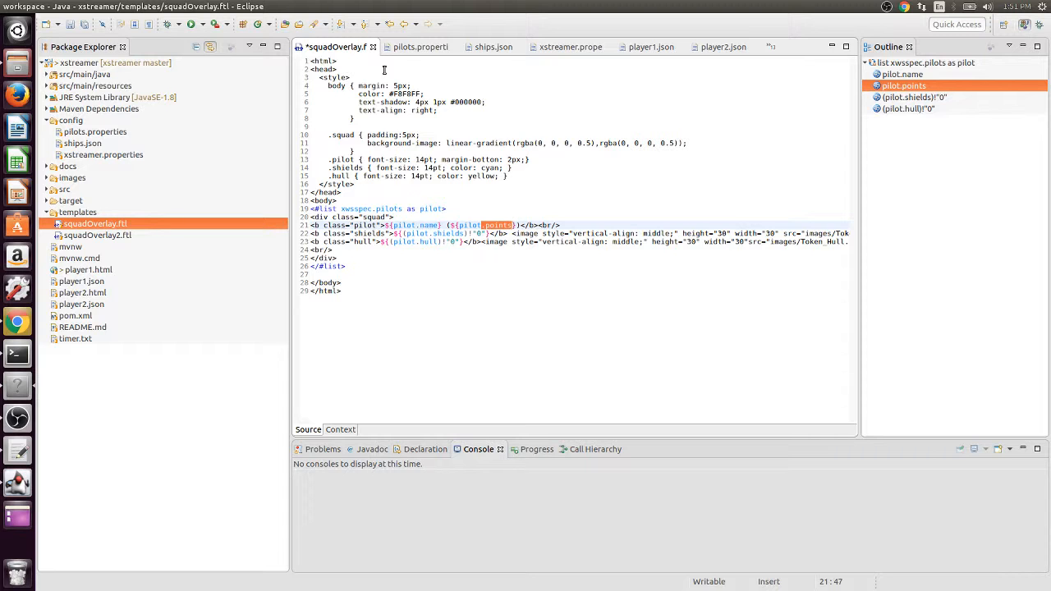
Step: Bring the XStreamer Squad Helper window forward and switch to OBS alongside it
key("alt+Tab")
key("alt+Tab")
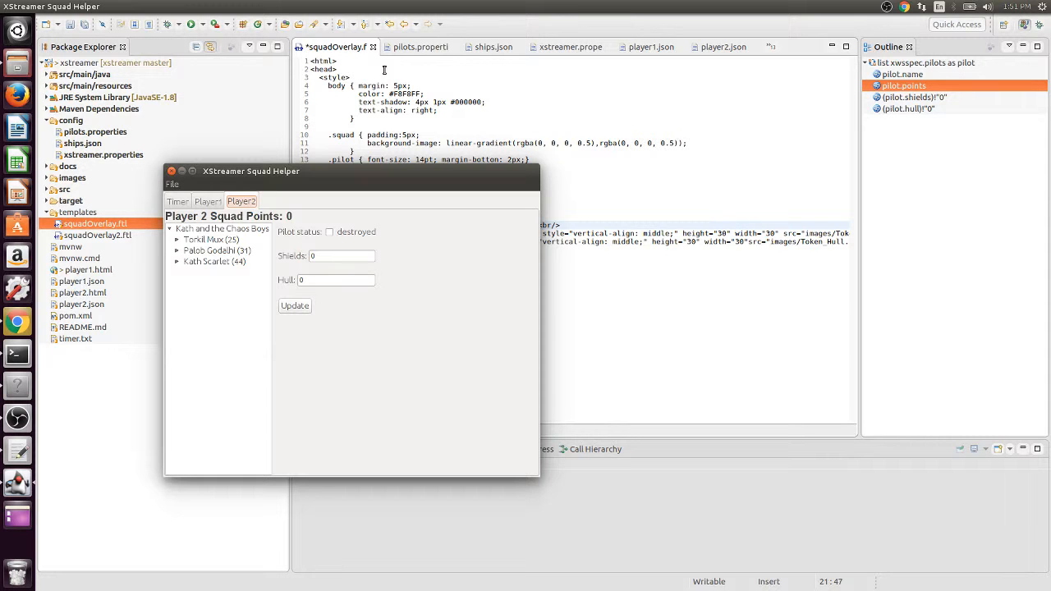
key("alt+Tab")
key("alt+Tab")
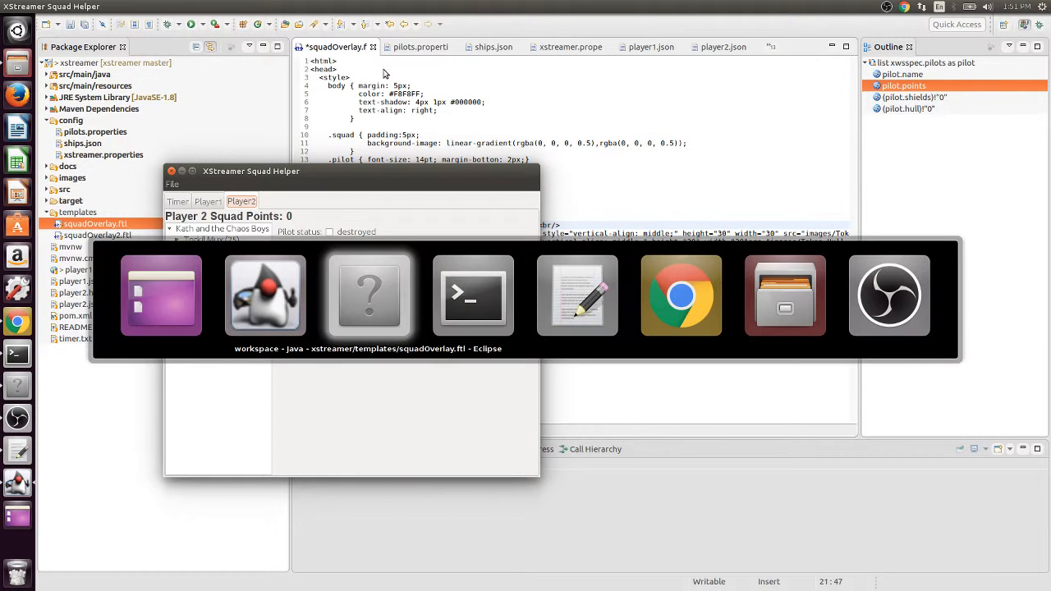
key("alt+Tab")
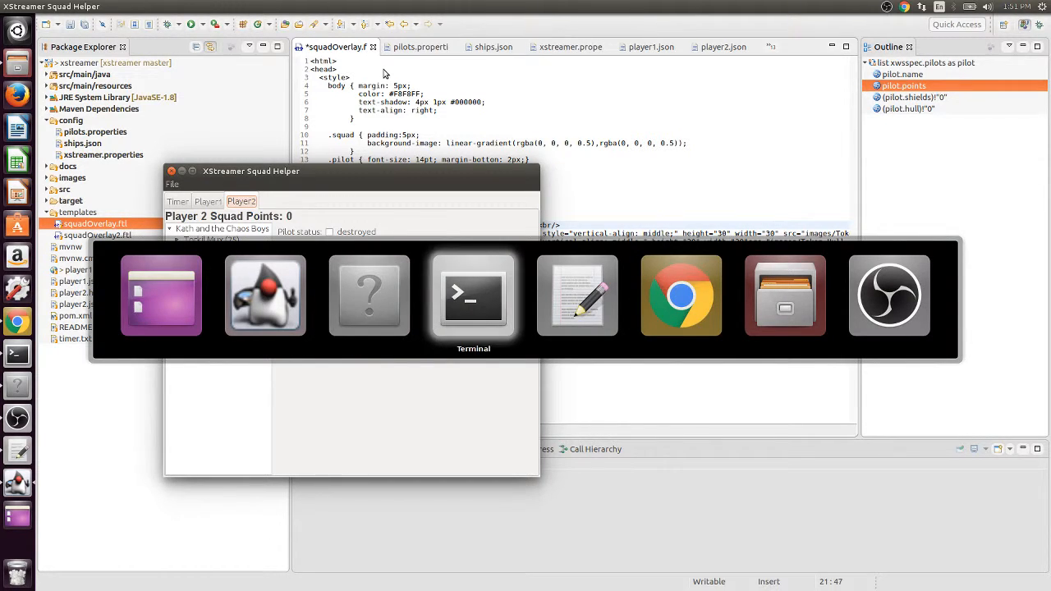
key("alt+Tab")
key("alt+Tab")
key("alt+Tab")
key("alt+Tab")
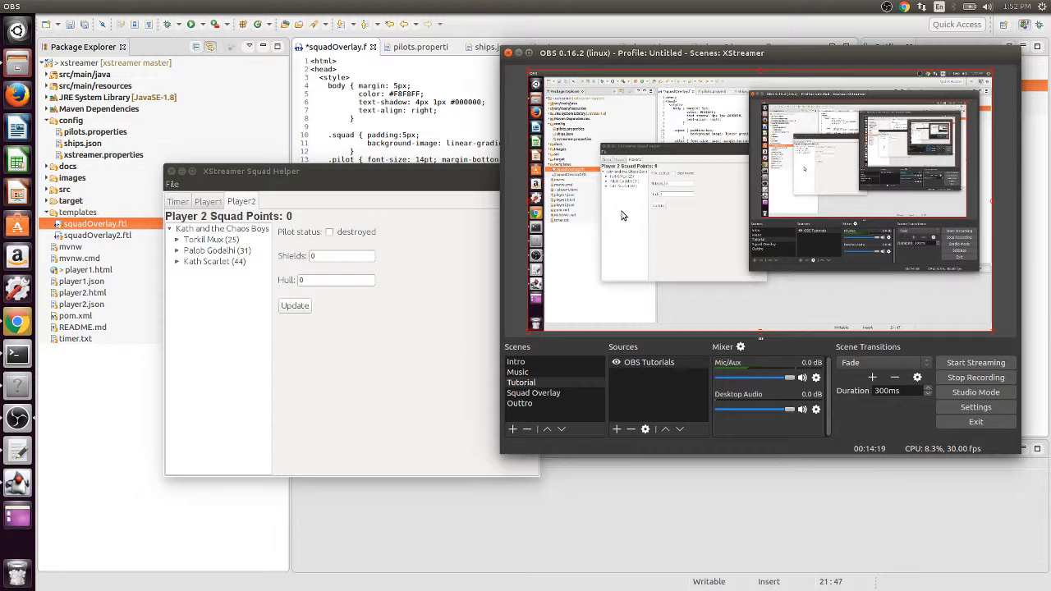
Step: In XStreamer Squad Helper, show Player 1's squad and load the first Gamma Squadron Pilot's shields and hull fields
left_click(209, 204)
left_click(209, 241)
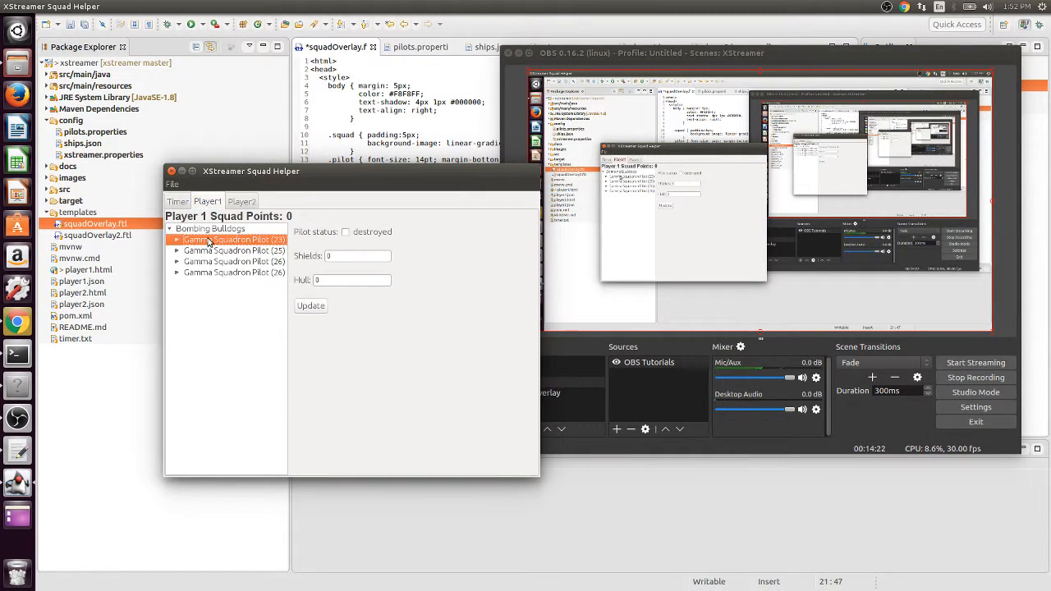
left_click(176, 241)
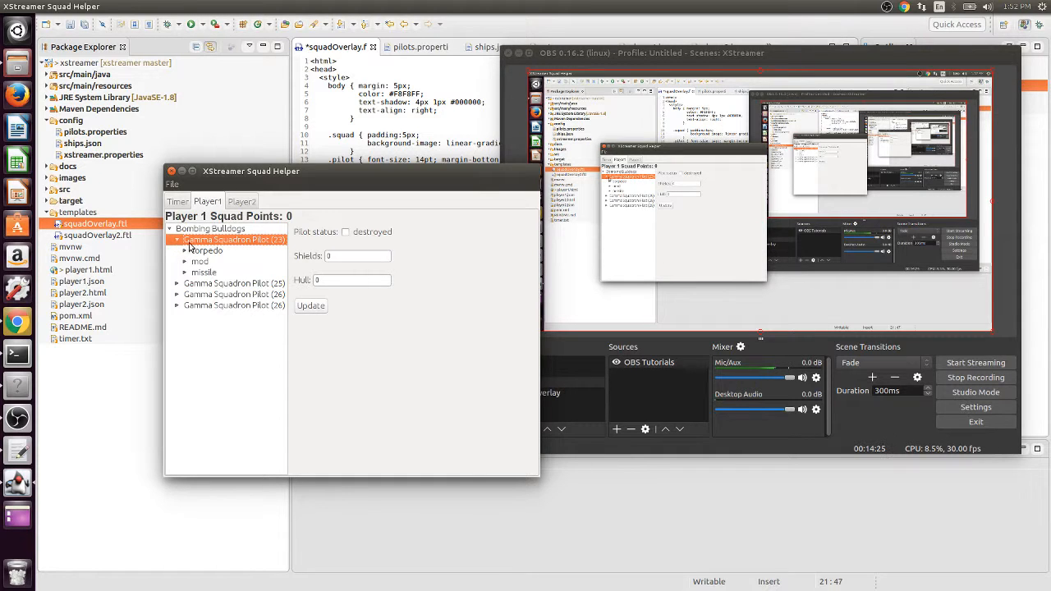
double_click(236, 243)
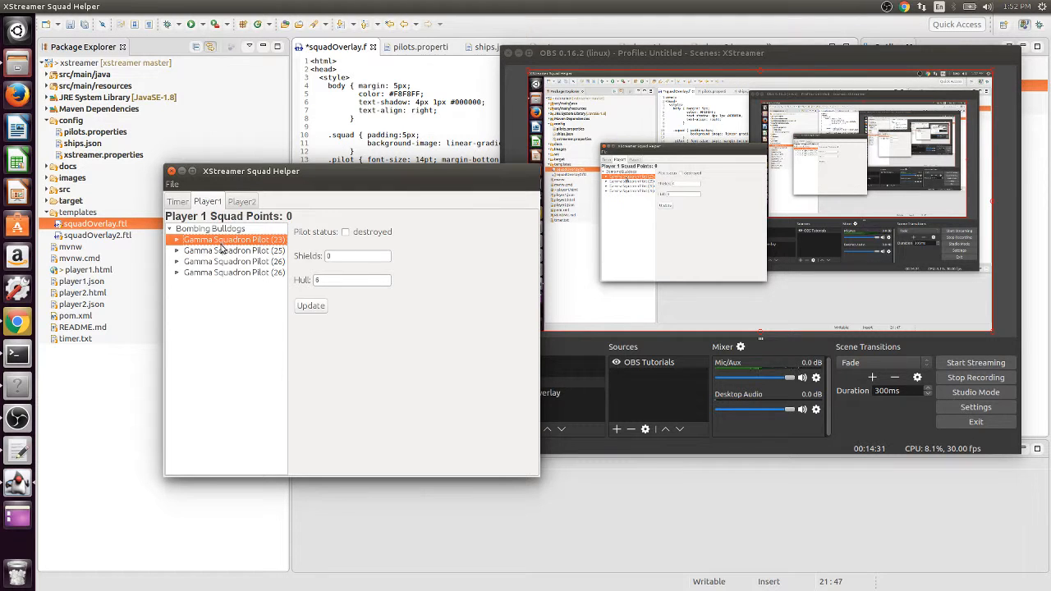
left_click(325, 281)
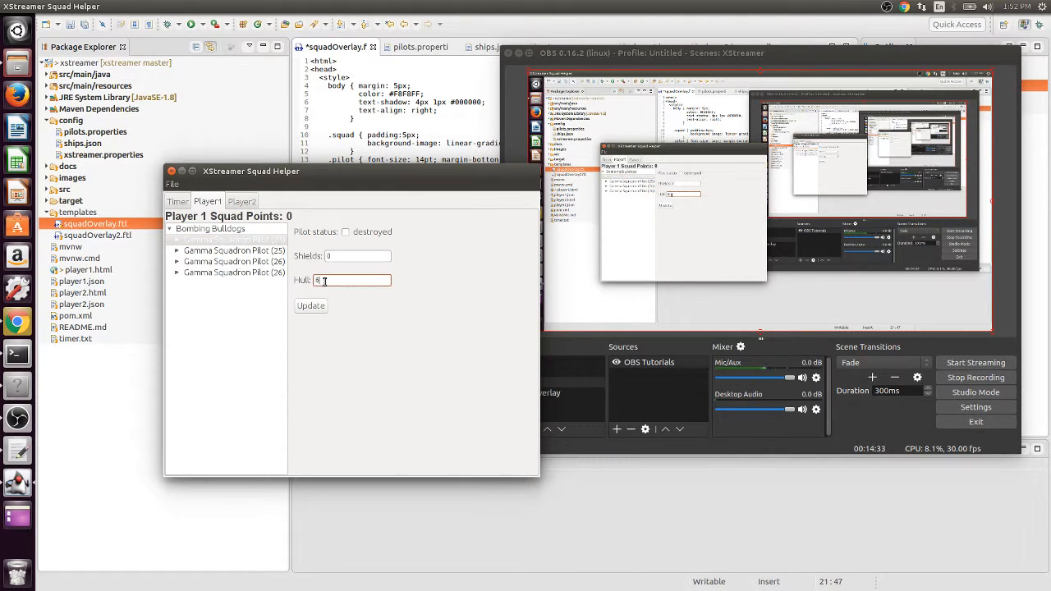
left_click(341, 256)
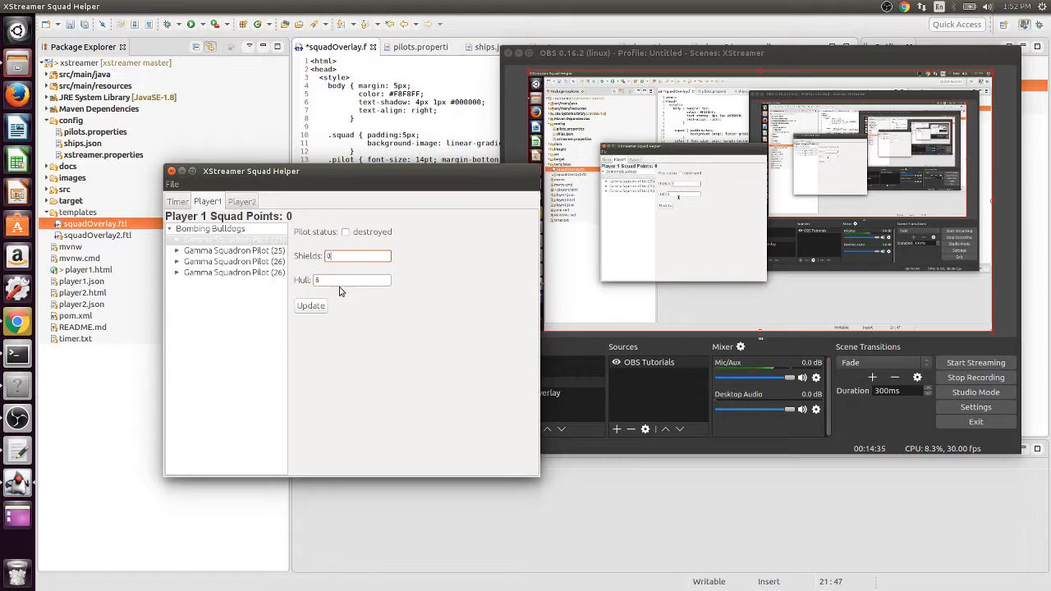
left_click(329, 281)
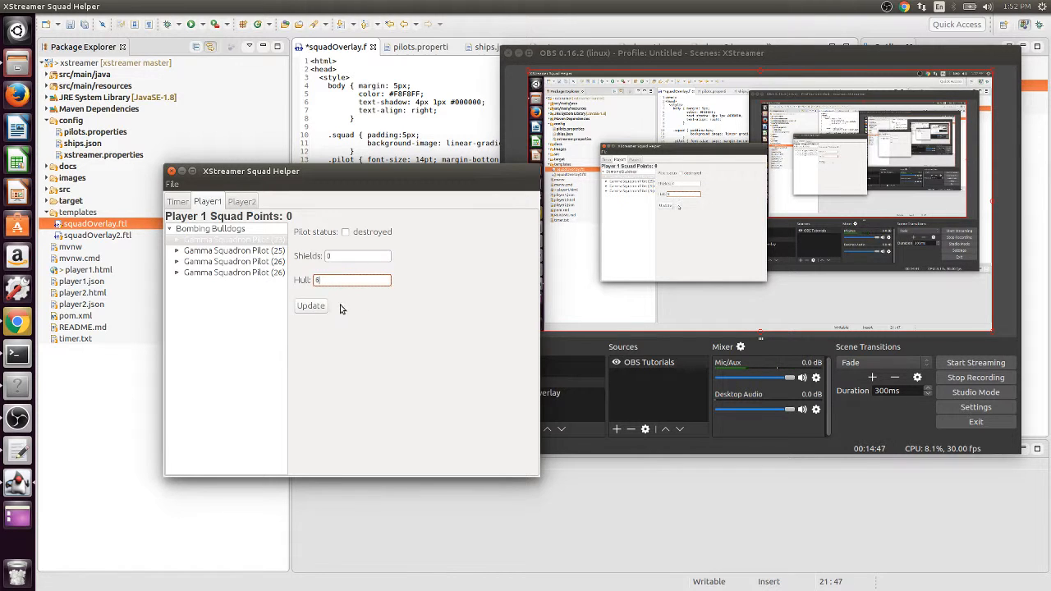
Step: Switch to OBS and add a new QtWebKit Browser source named Player1-tut to the Tutorial scene
left_click(634, 393)
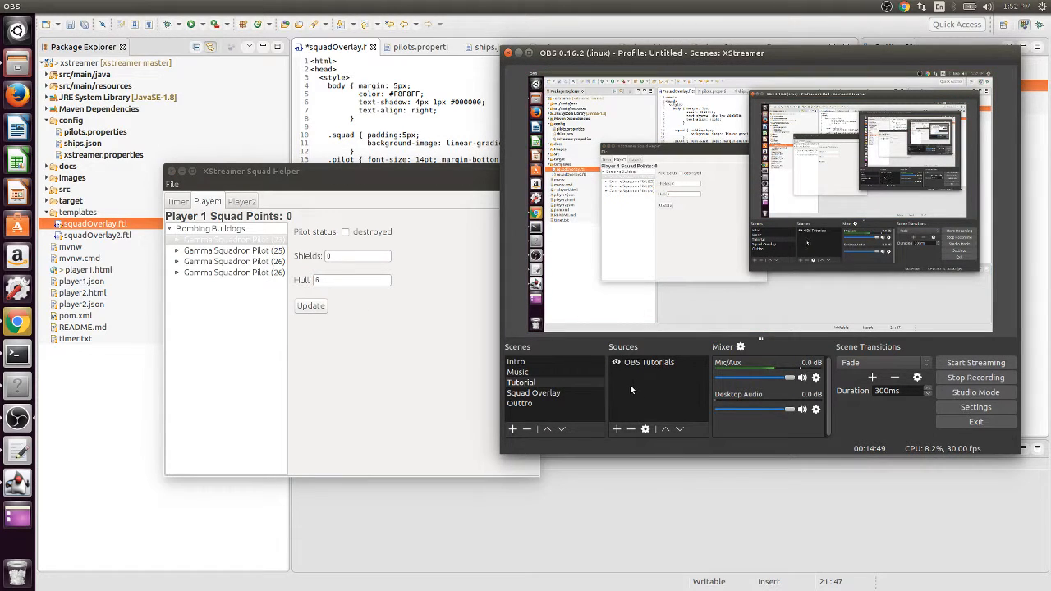
left_click(616, 430)
left_click(617, 431)
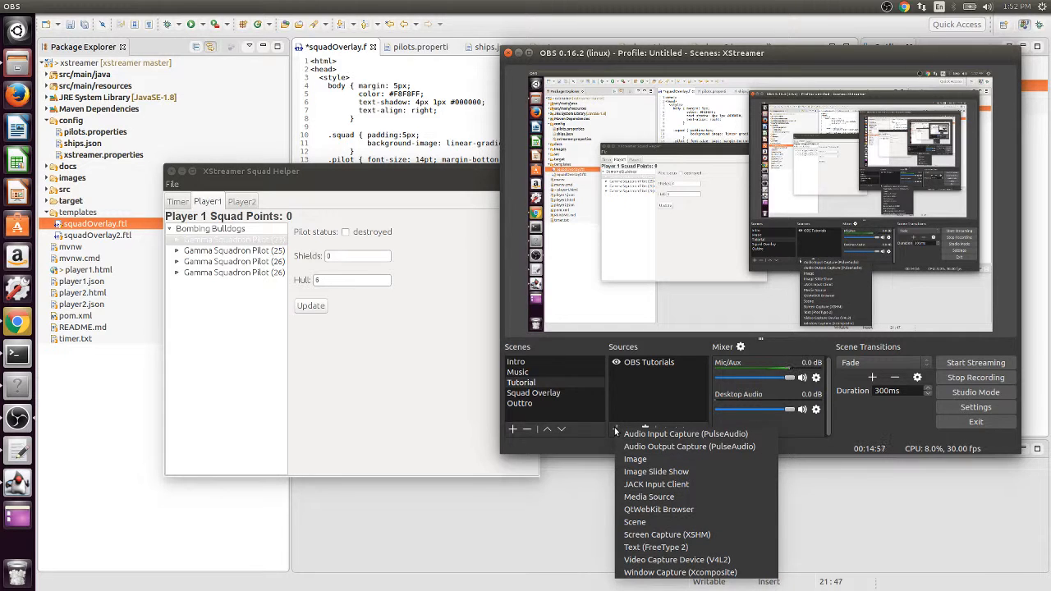
left_click(663, 508)
type("Player2")
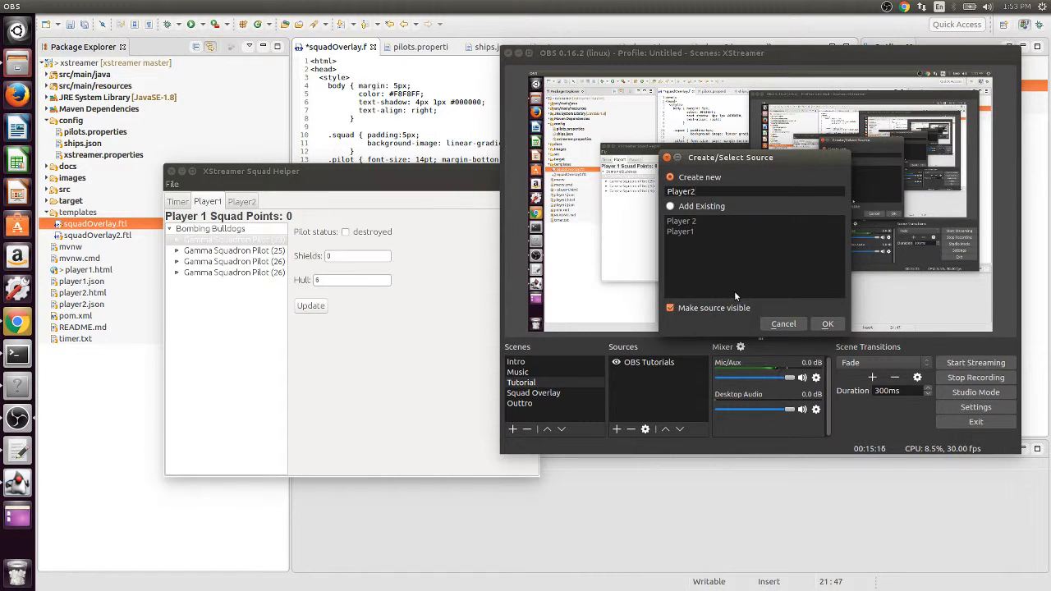
key("BackSpace")
type("1")
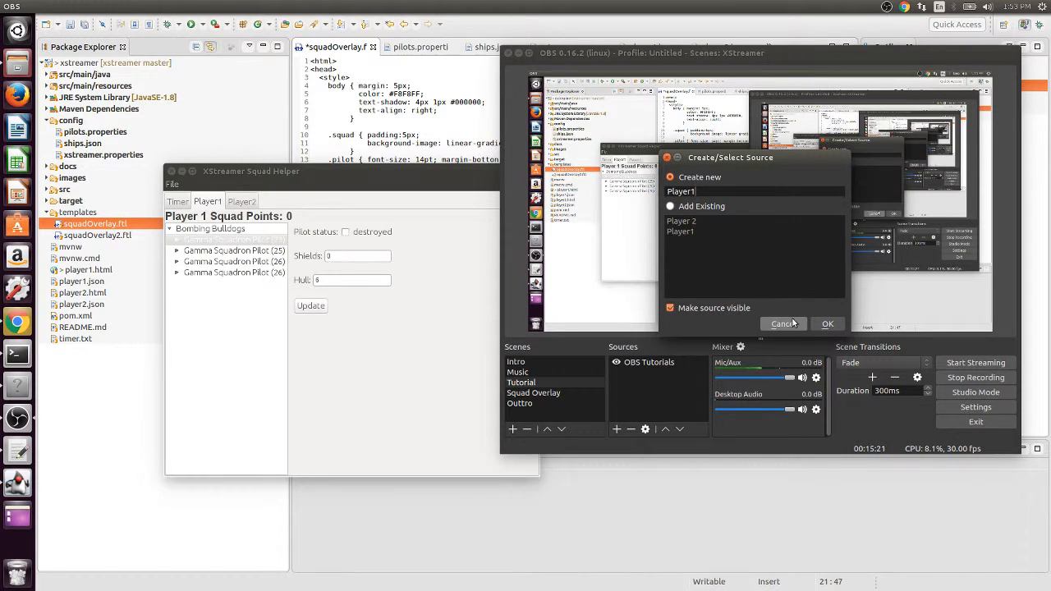
key("BackSpace")
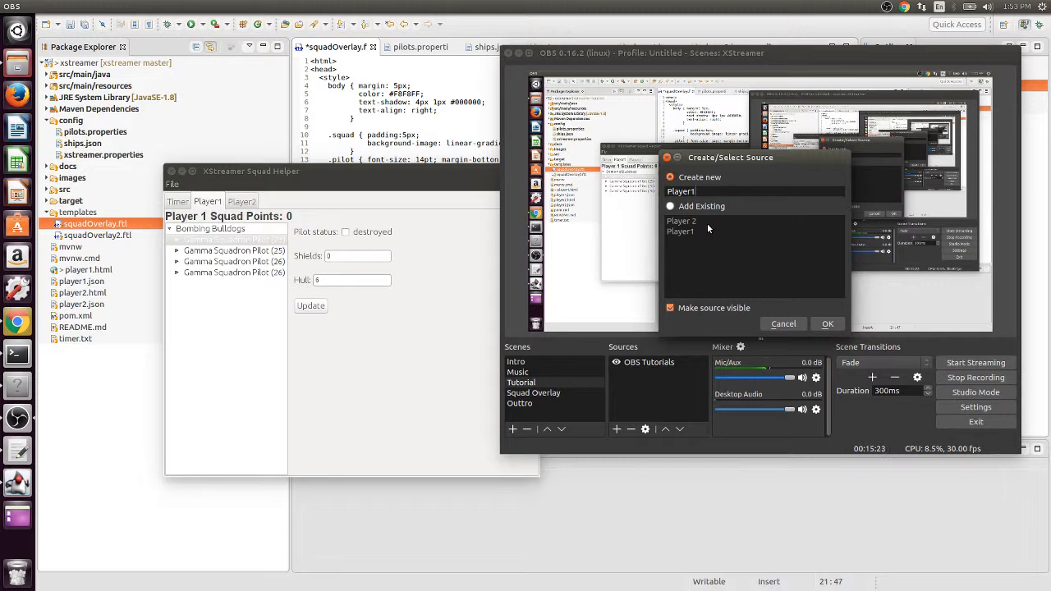
type("1-tut")
left_click(827, 324)
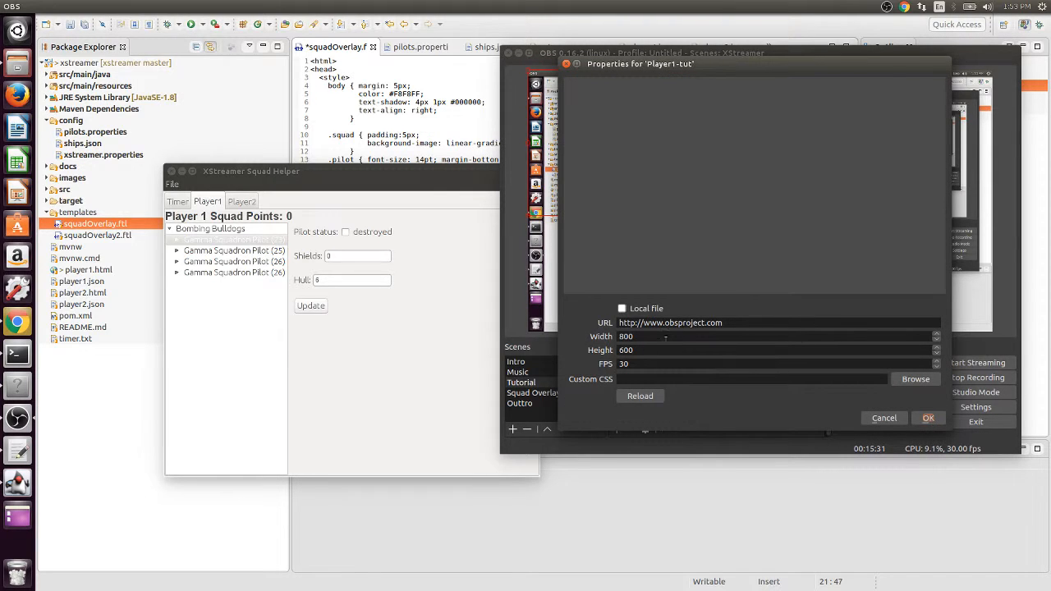
Step: Make the browser source use a local file and choose player1.html from the xstreamer-all folder
left_click(621, 308)
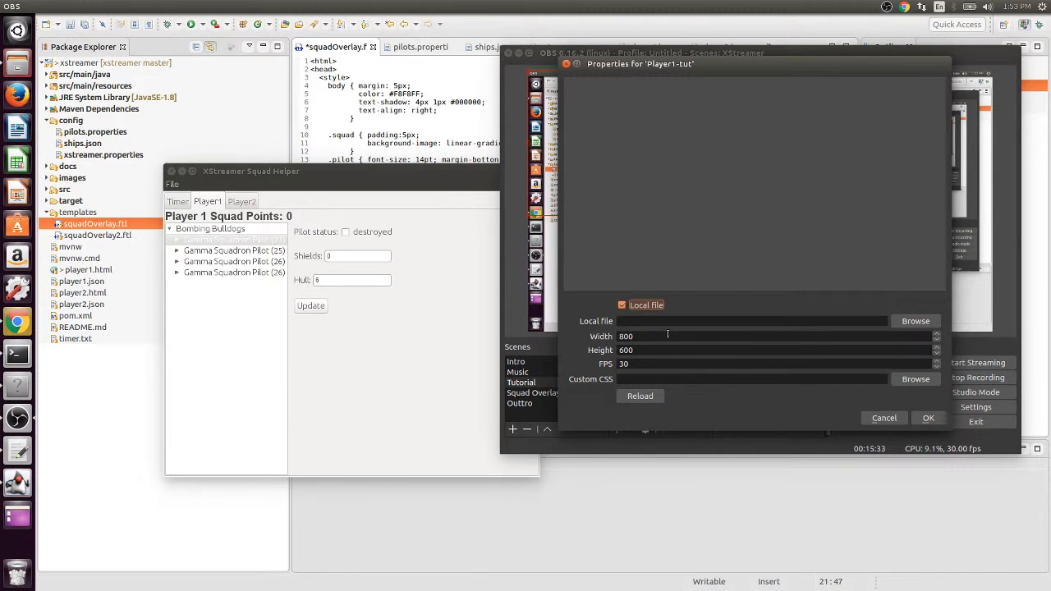
left_click(903, 320)
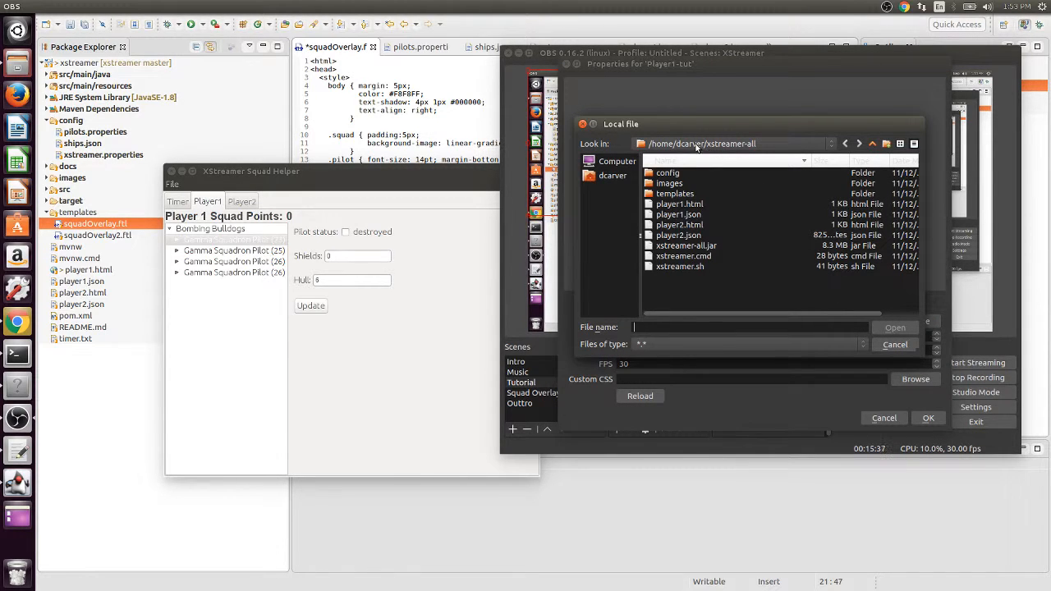
left_click(679, 204)
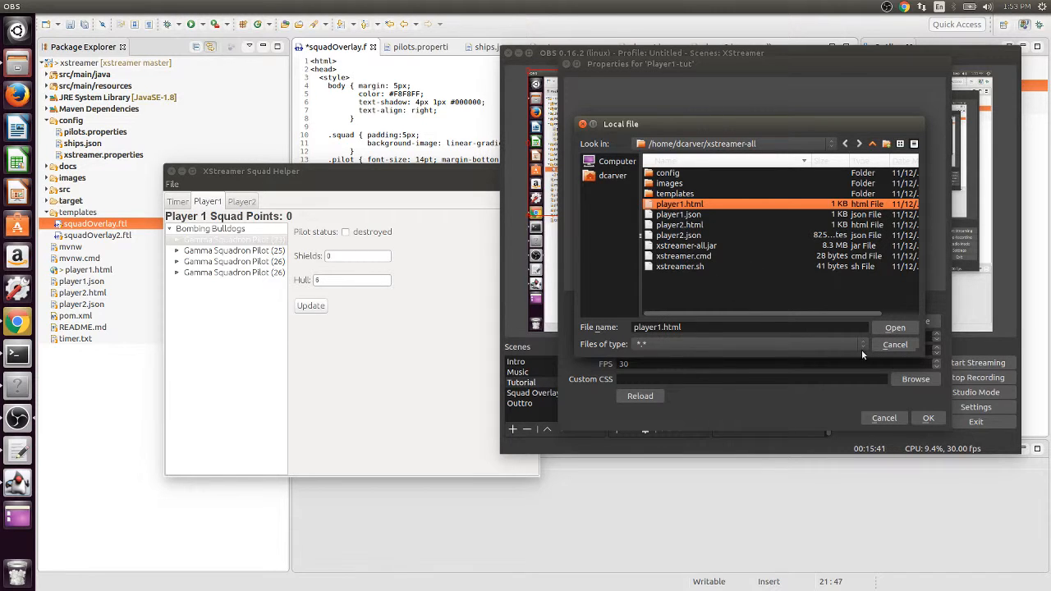
left_click(894, 328)
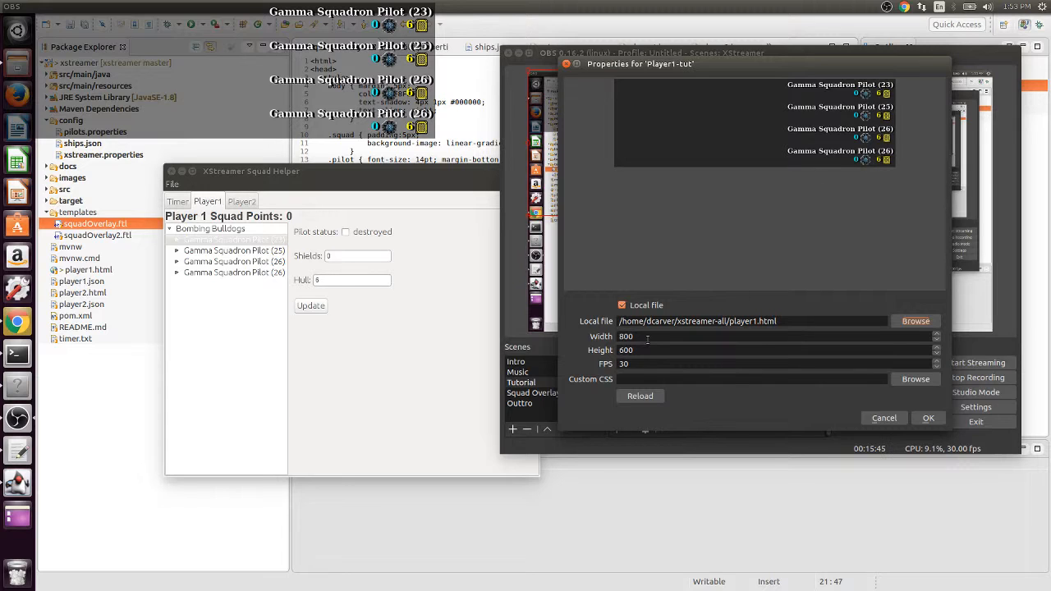
Step: Set the source's width to 400, accept its properties and enlarge the overlay in the preview to about 1.7 times its size
left_click_drag(647, 338, 610, 338)
type("400")
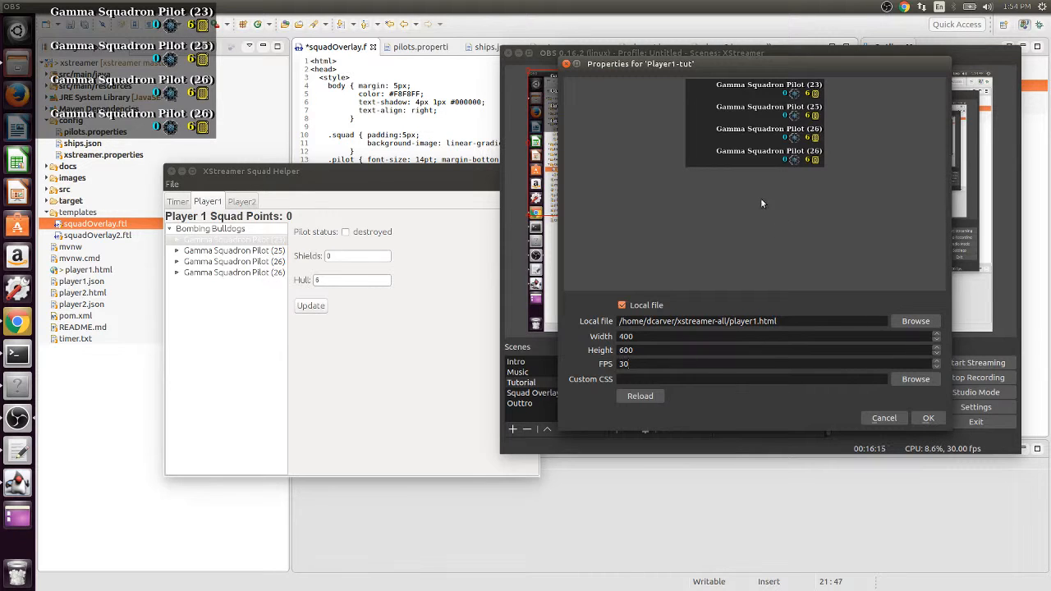
left_click(928, 418)
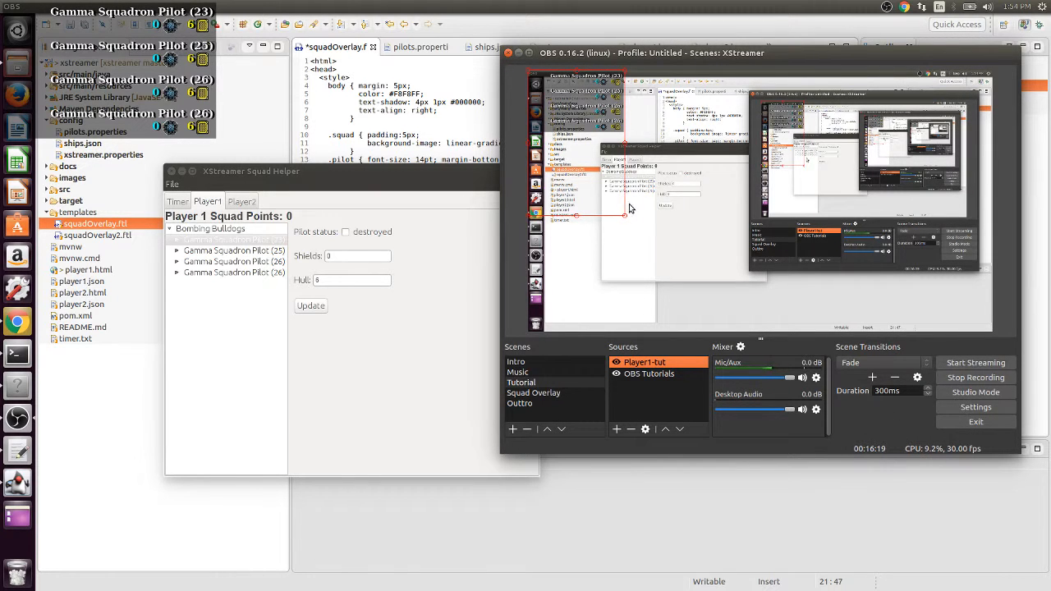
left_click_drag(625, 217, 691, 312)
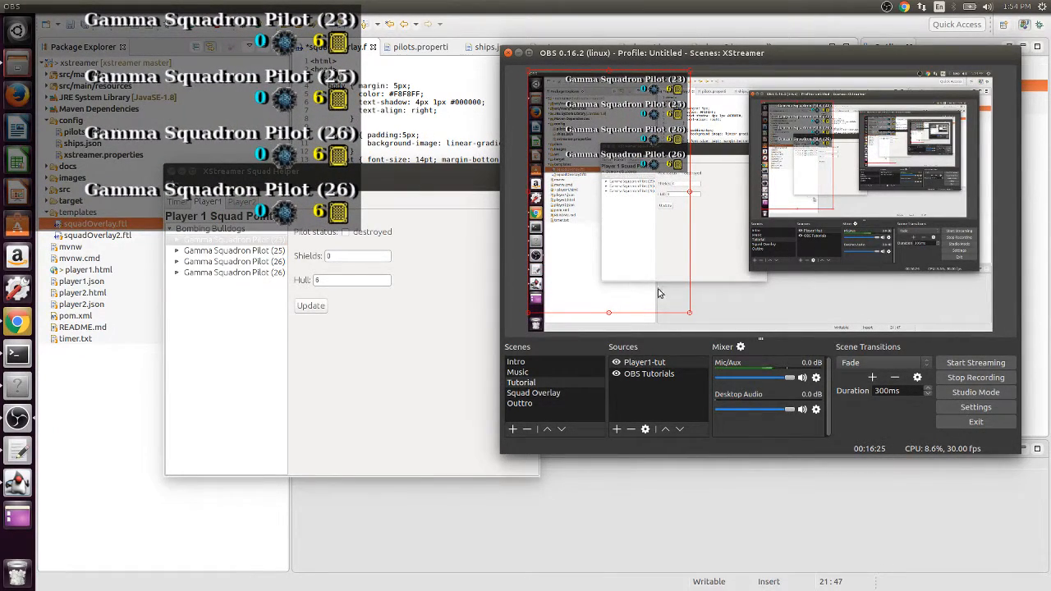
left_click(1006, 275)
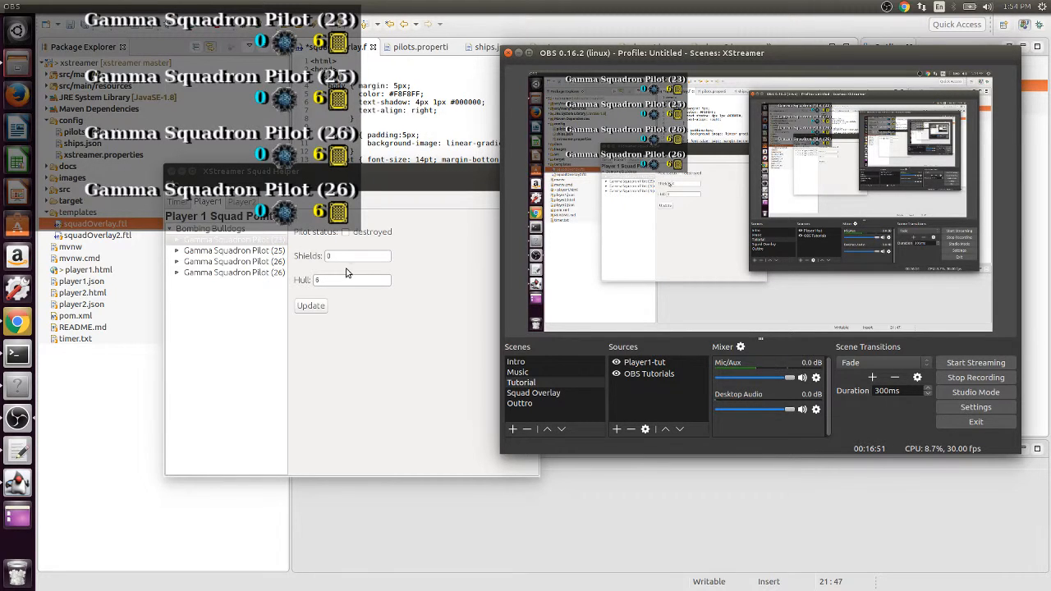
Step: In XStreamer Squad Helper, set the first Gamma Squadron Pilot's shields to 1, move the window clear of the overlay and apply the update
left_click_drag(340, 257, 325, 257)
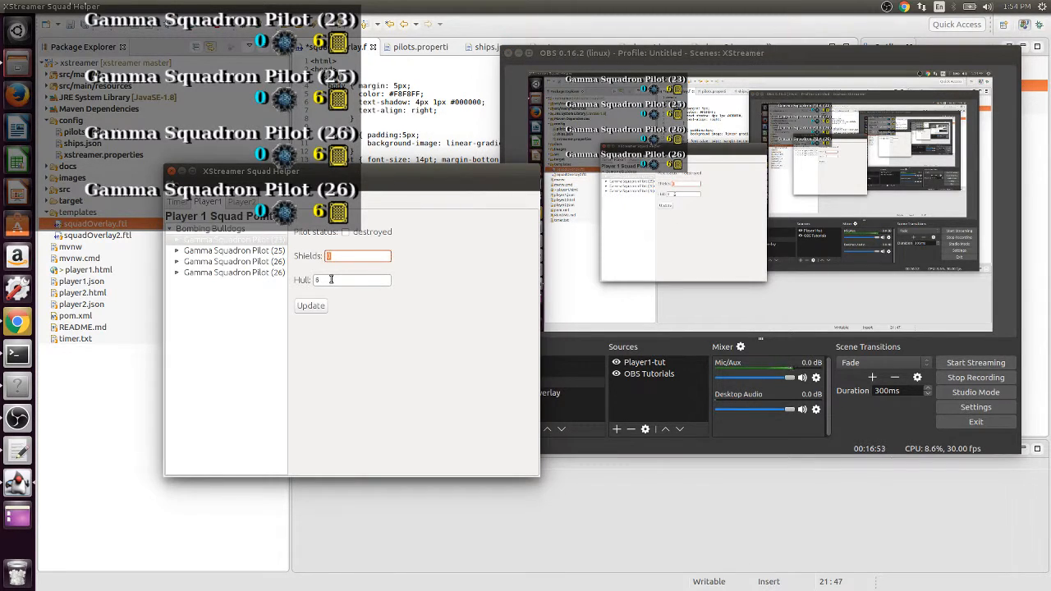
type("1")
left_click_drag(382, 177, 382, 253)
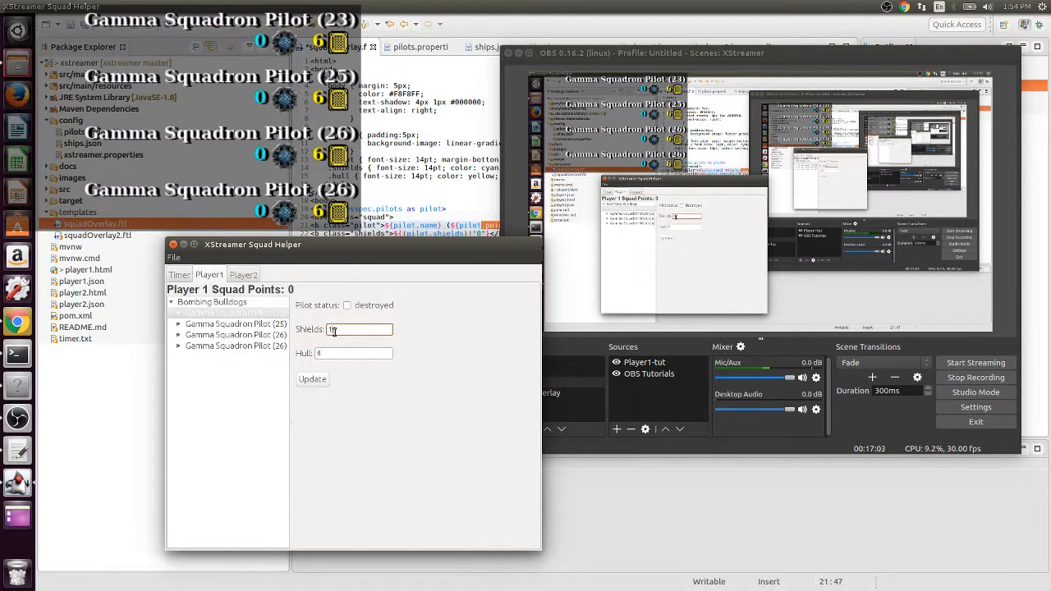
left_click(319, 385)
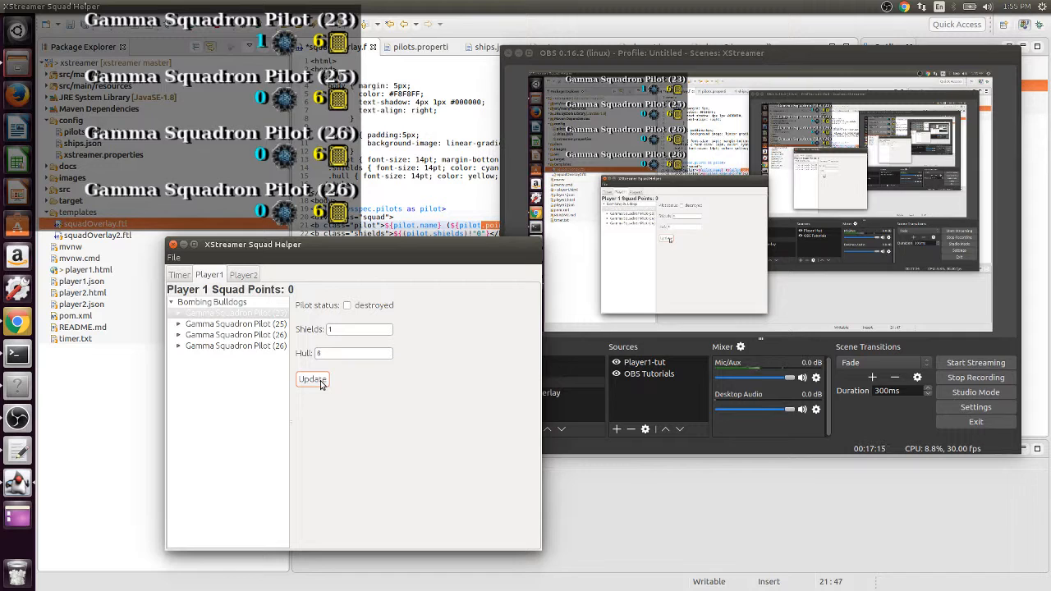
Step: Set the first Gamma Squadron Pilot's shields to 0 and hull to 3, and apply the update
left_click(332, 330)
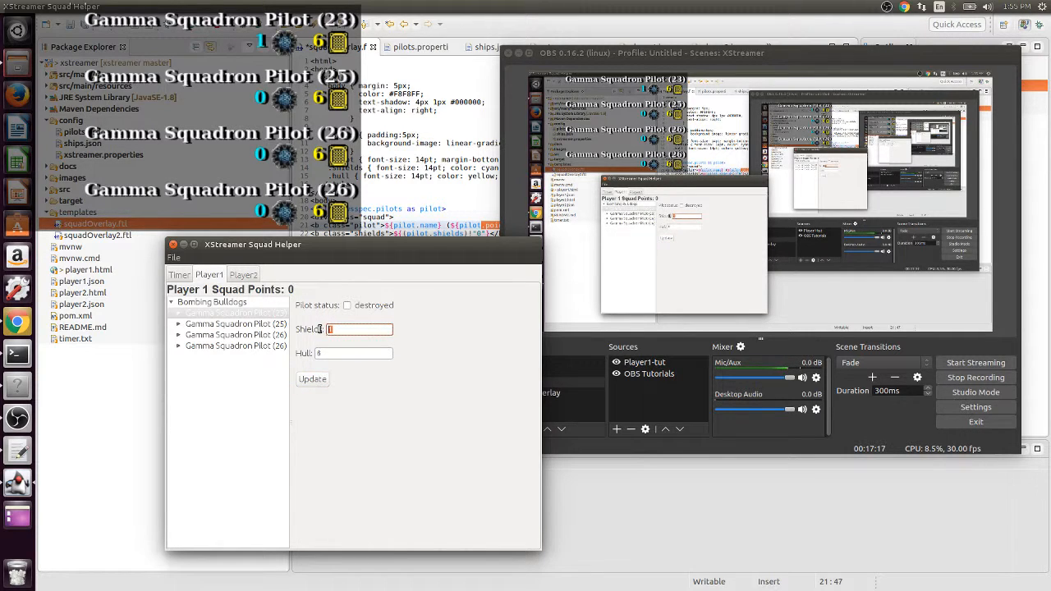
type("0")
left_click(324, 354)
left_click_drag(325, 355, 307, 354)
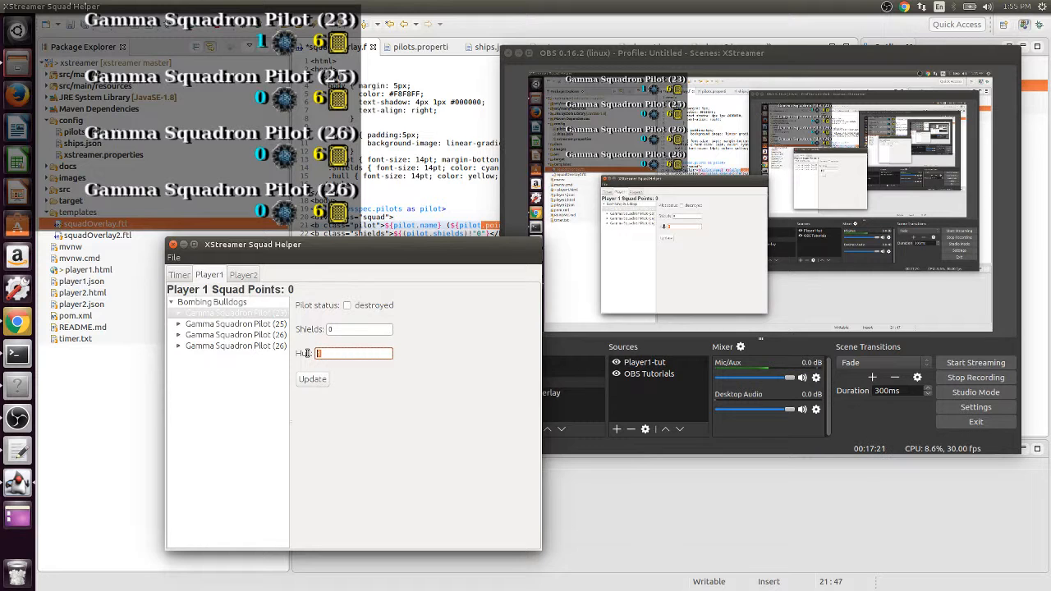
type("3")
left_click(313, 383)
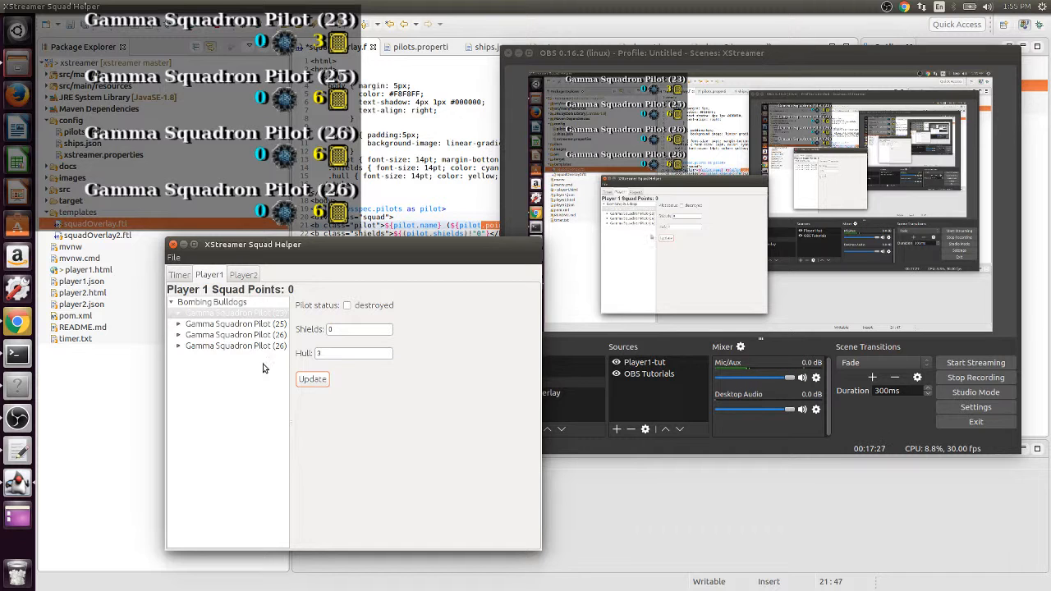
Step: Show Player 2's squad, then switch to OBS and add a new QtWebKit Browser source named Player2-Tut to the Tutorial scene
left_click(241, 277)
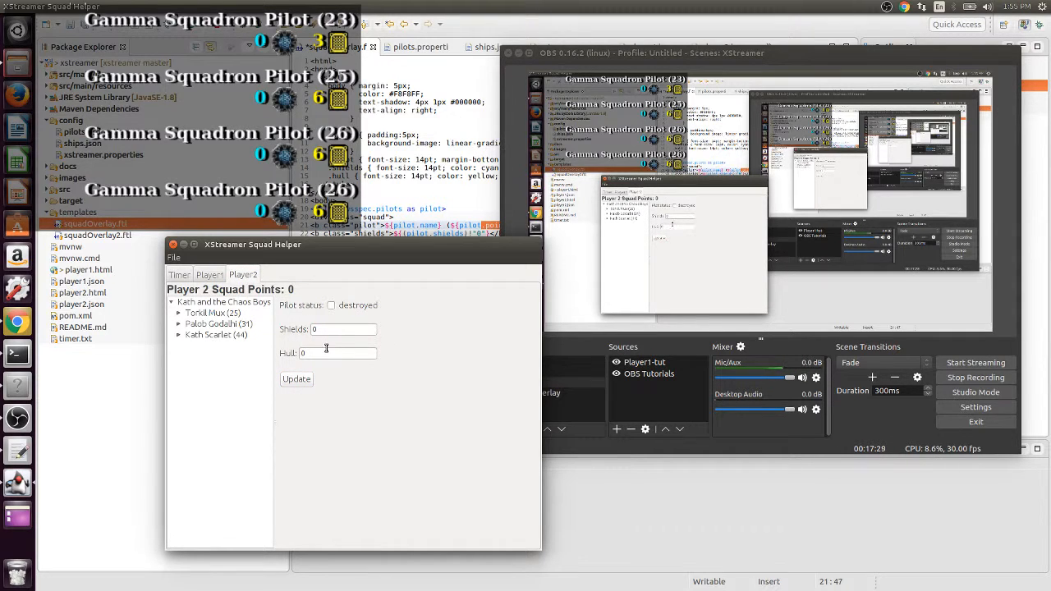
left_click(616, 429)
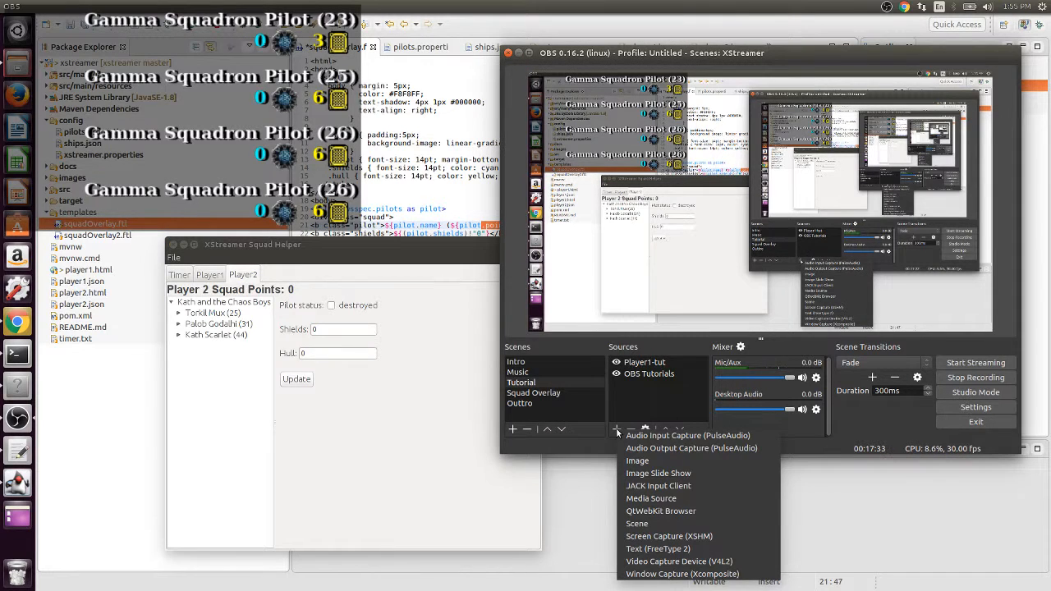
left_click(661, 510)
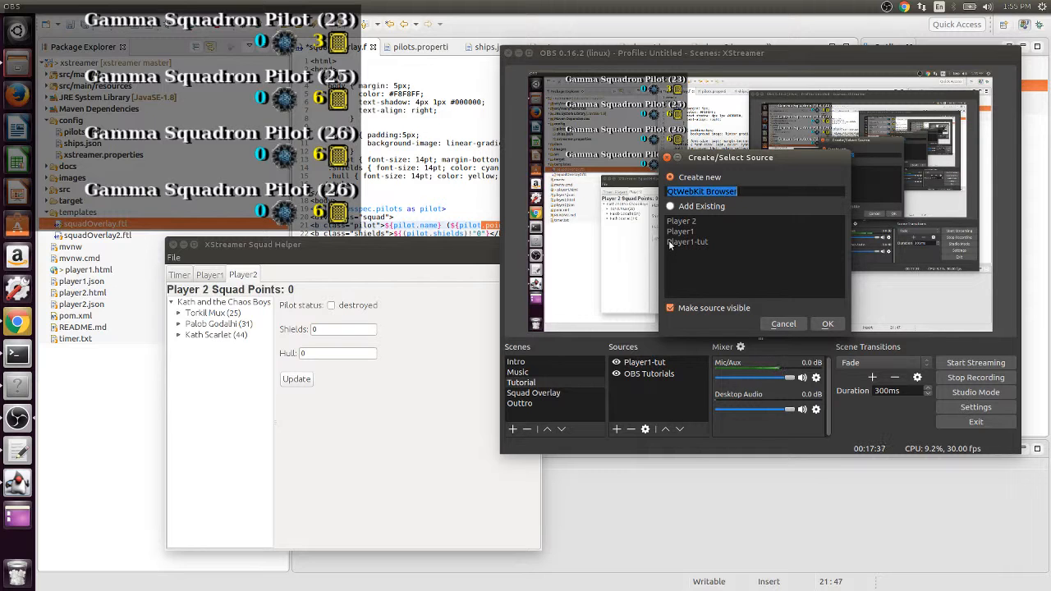
type("Player2")
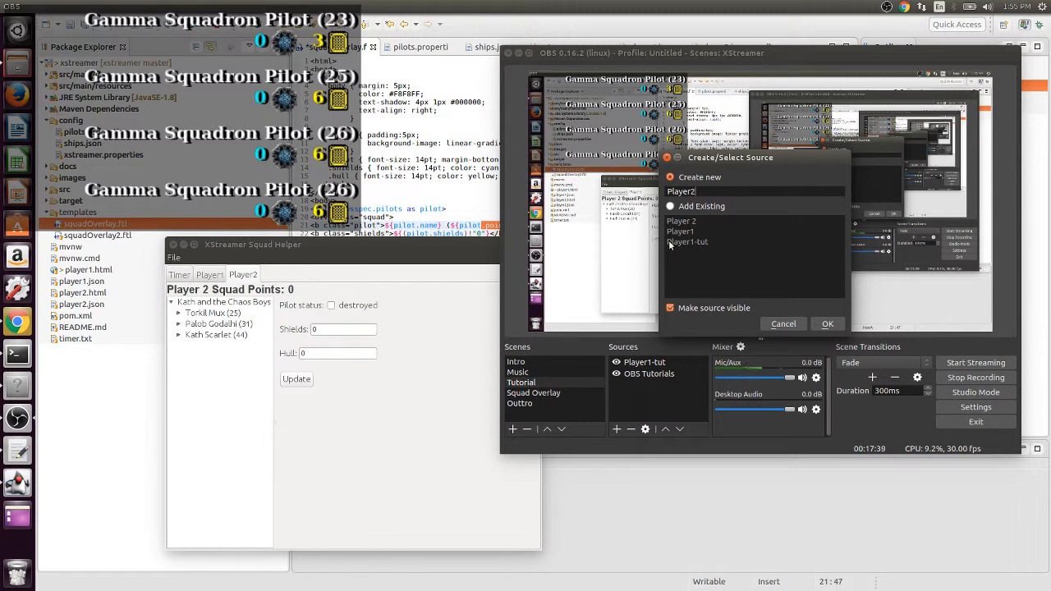
type("-Tut")
left_click(826, 325)
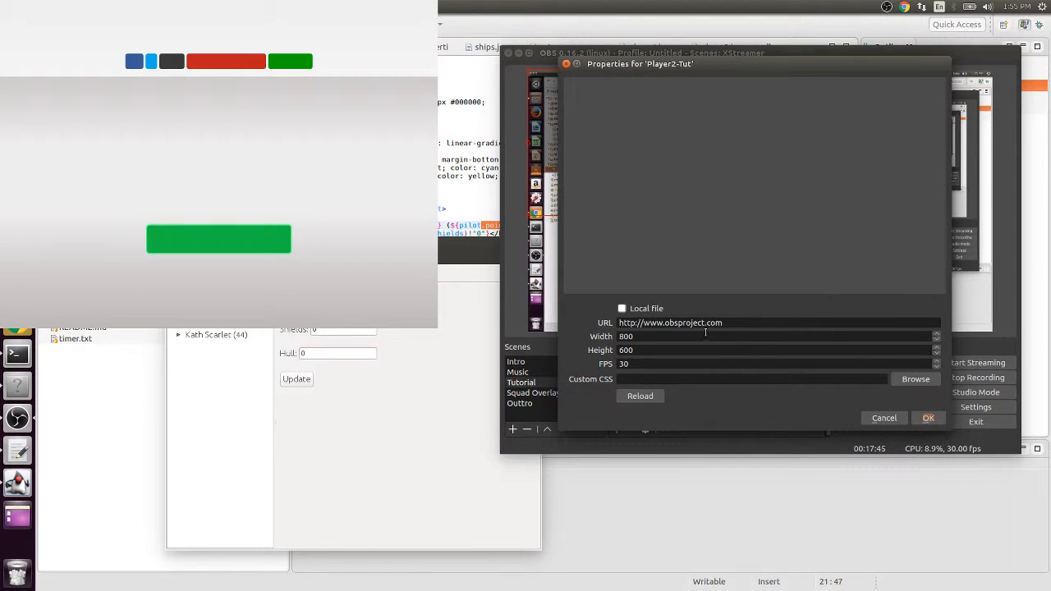
Step: Make the source use the local file player2.html from the xstreamer-all folder, set its width to 400 and accept the properties
left_click(630, 309)
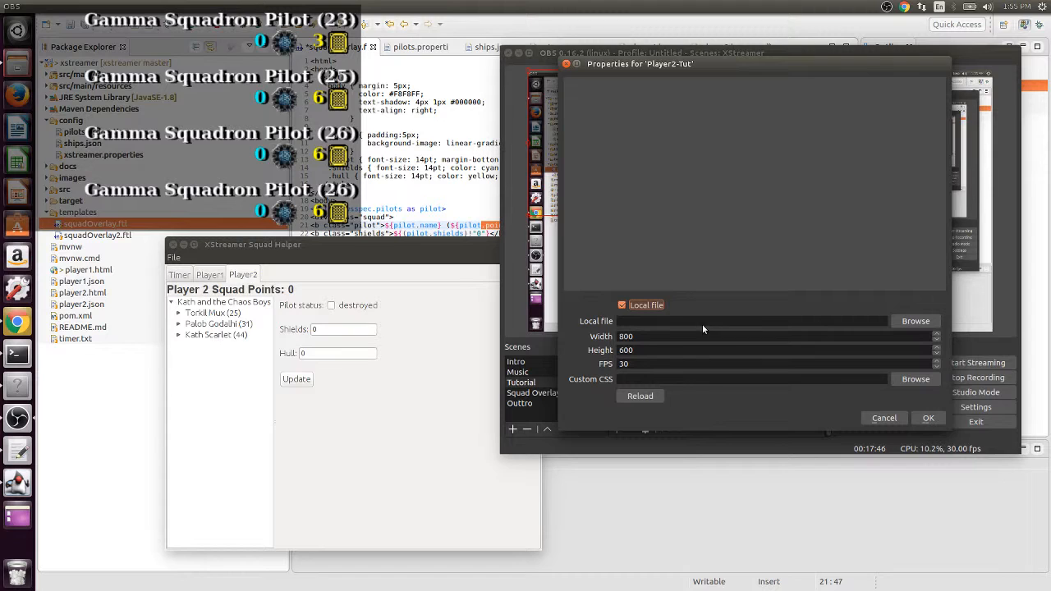
double_click(650, 336)
type("400")
left_click(916, 321)
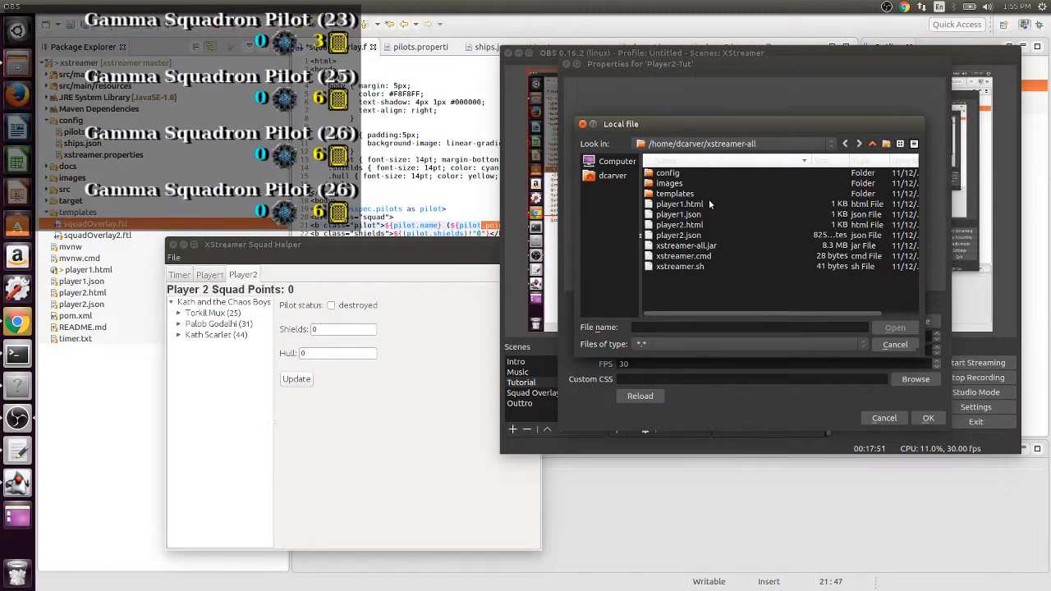
left_click(678, 224)
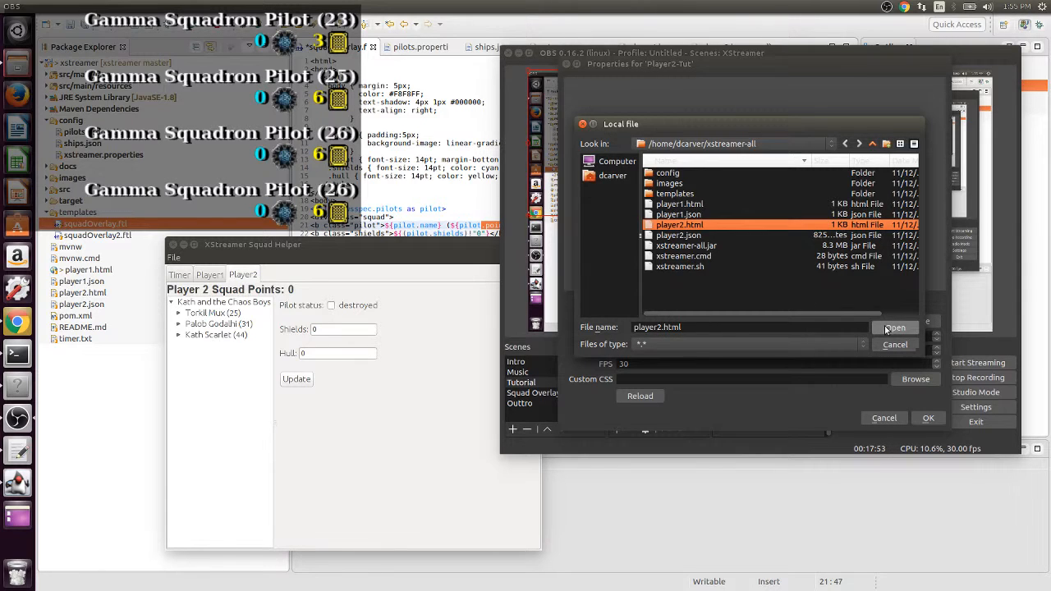
left_click(884, 329)
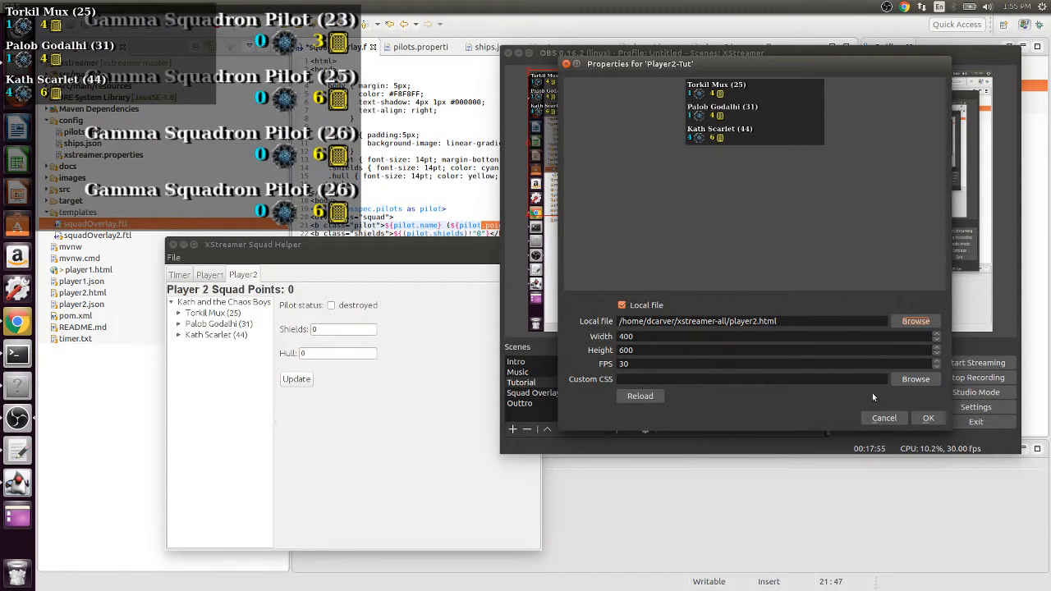
left_click(928, 418)
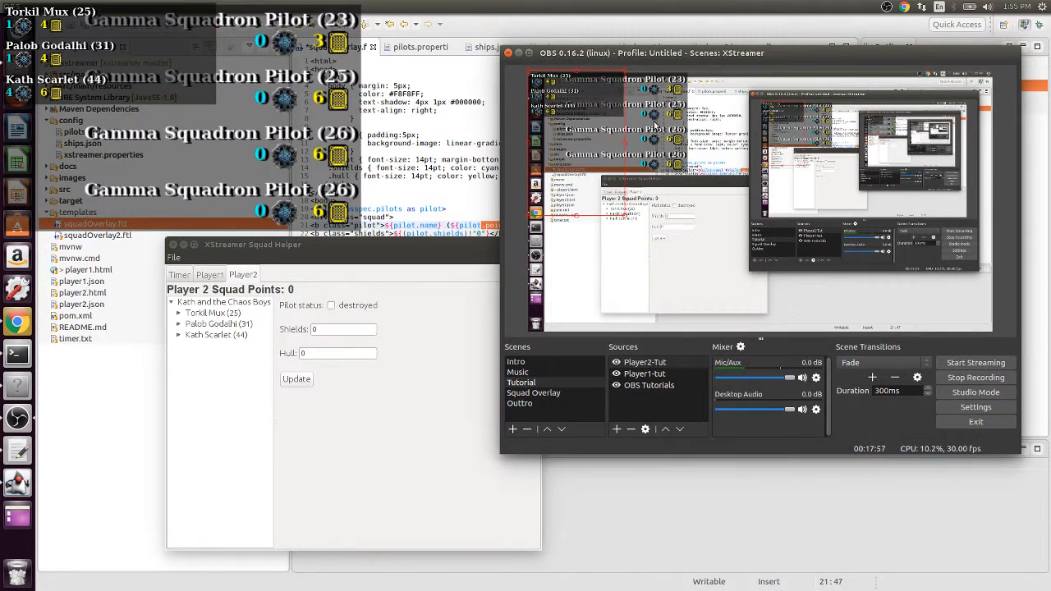
Step: Place the Player 2 overlay beside the Player 1 overlay in the preview and enlarge it to about 1.9 times its size
left_click_drag(655, 123, 777, 114)
left_click_drag(808, 231, 896, 291)
mouse_move(818, 129)
left_mouse_down()
mouse_move(842, 132)
mouse_move(813, 145)
left_mouse_up()
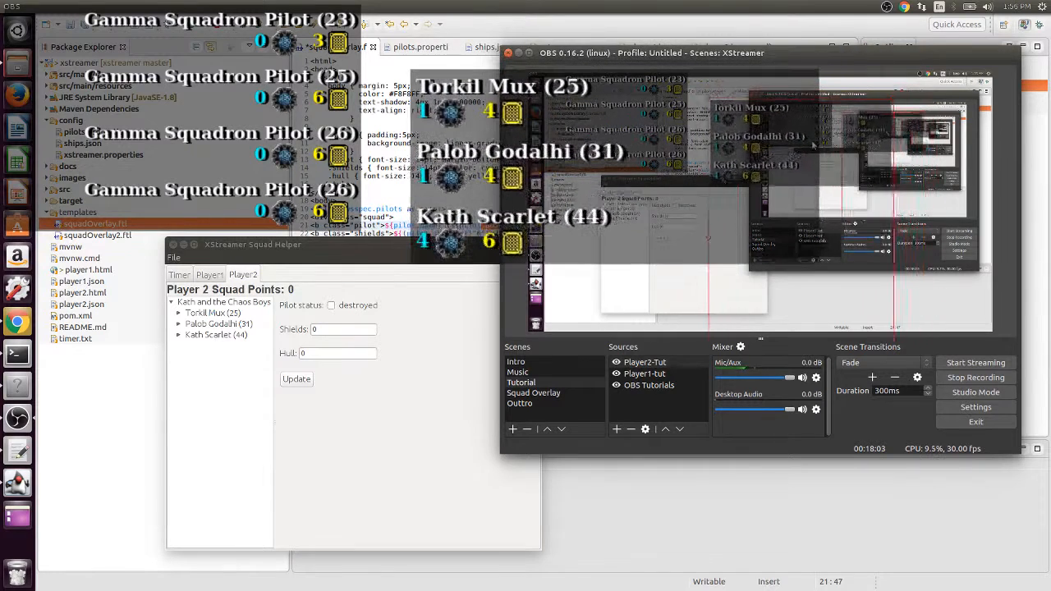
Step: In XStreamer Squad Helper, set Torkil Mux's shields to 0 and hull to 2, and apply the update
left_click(210, 312)
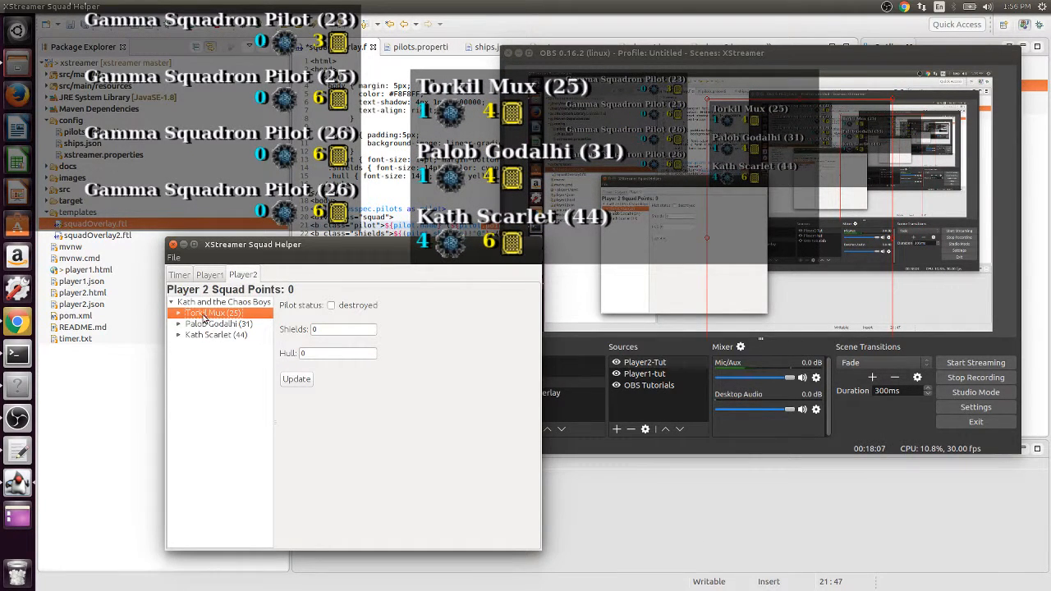
double_click(206, 316)
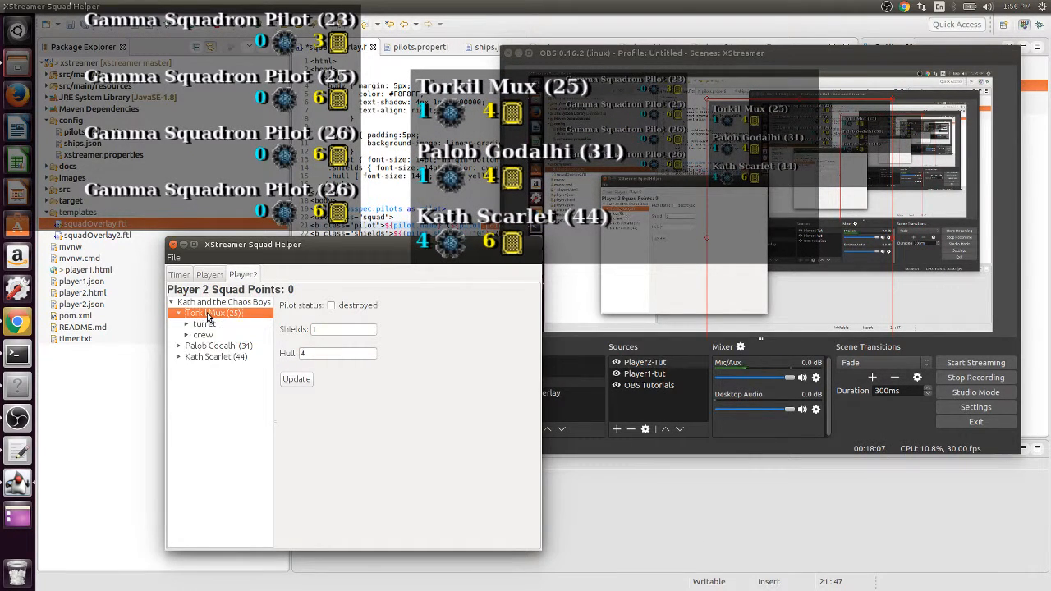
left_click(313, 354)
double_click(329, 330)
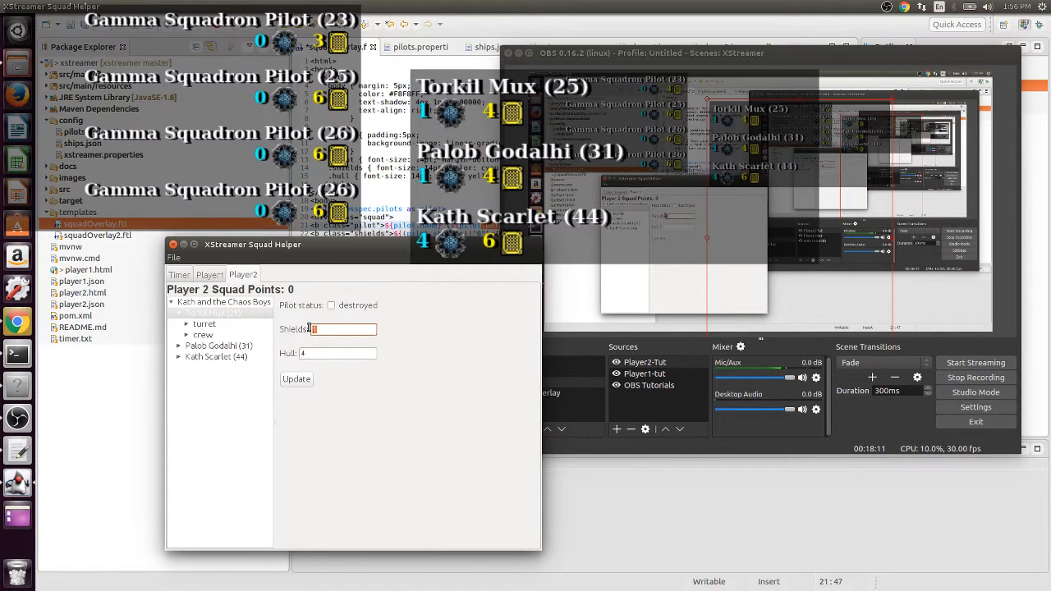
type("0")
double_click(303, 354)
type("3")
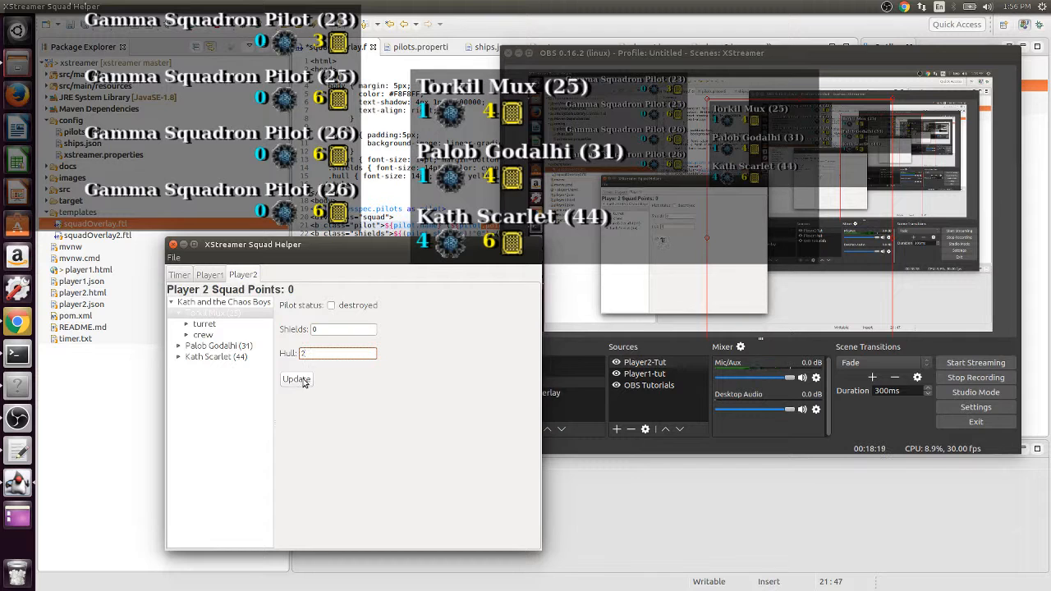
left_click(302, 383)
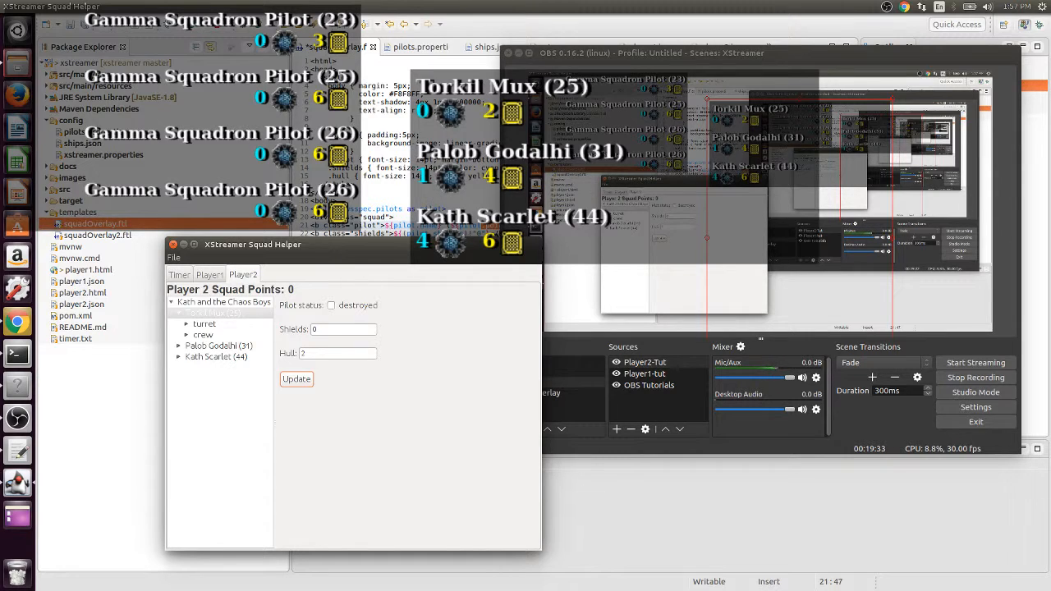
Step: Set the match timer to 02:30:00 and start the countdown
left_click(185, 277)
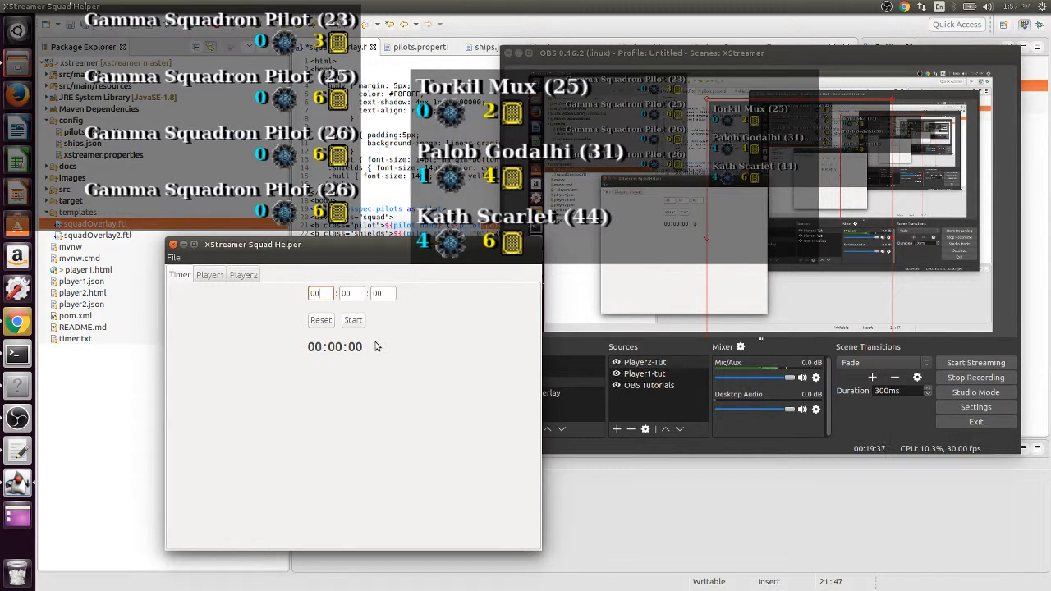
key("BackSpace")
type("2")
left_click(363, 295)
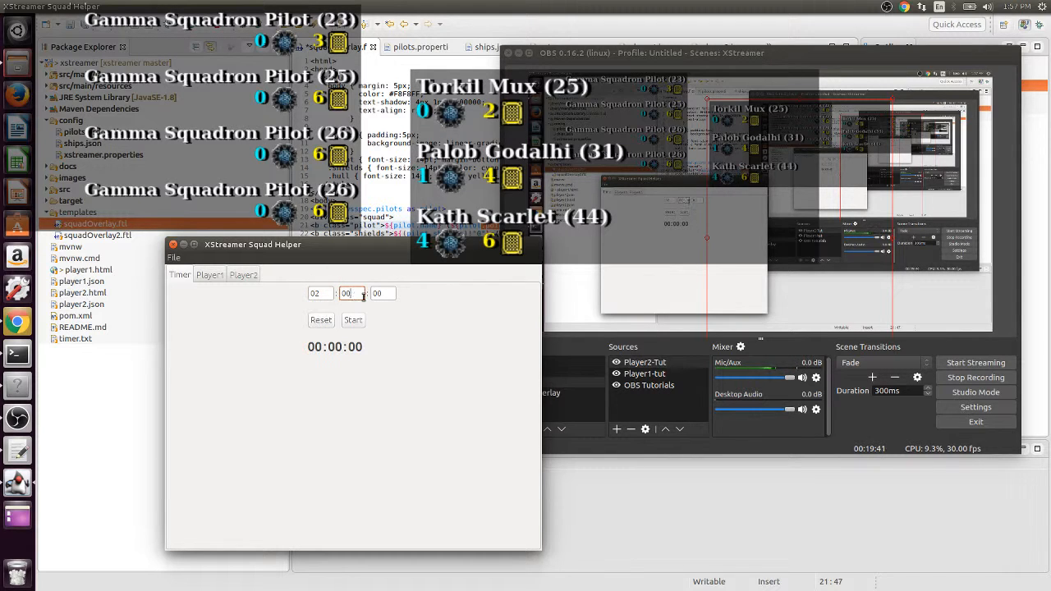
key("BackSpace")
key("BackSpace")
type("30")
left_click(386, 295)
left_click(355, 322)
Step: Switch to OBS and show the Squad Overlay scene
left_click(582, 343)
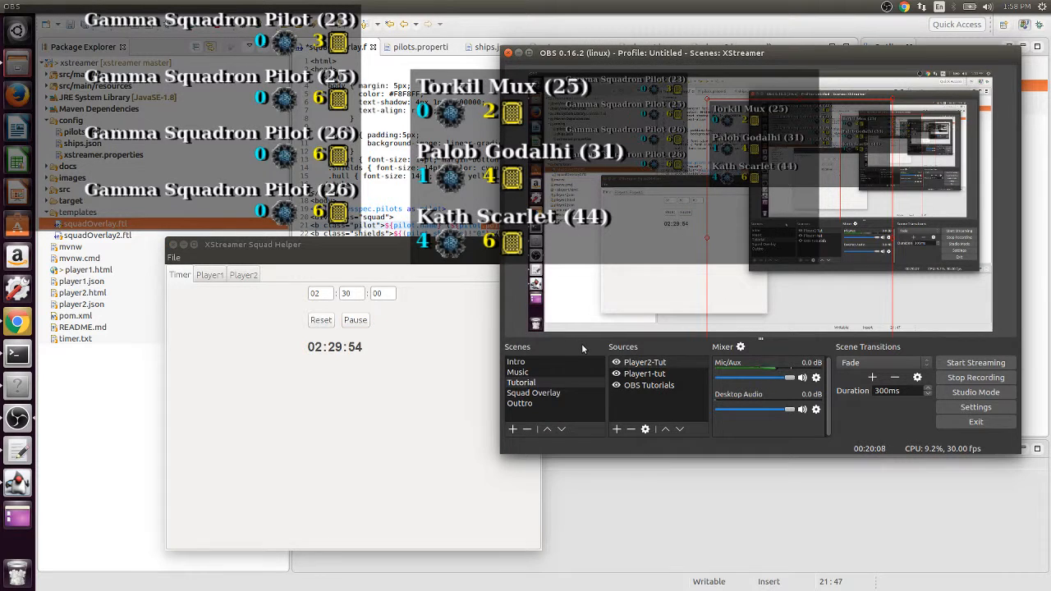
left_click(542, 393)
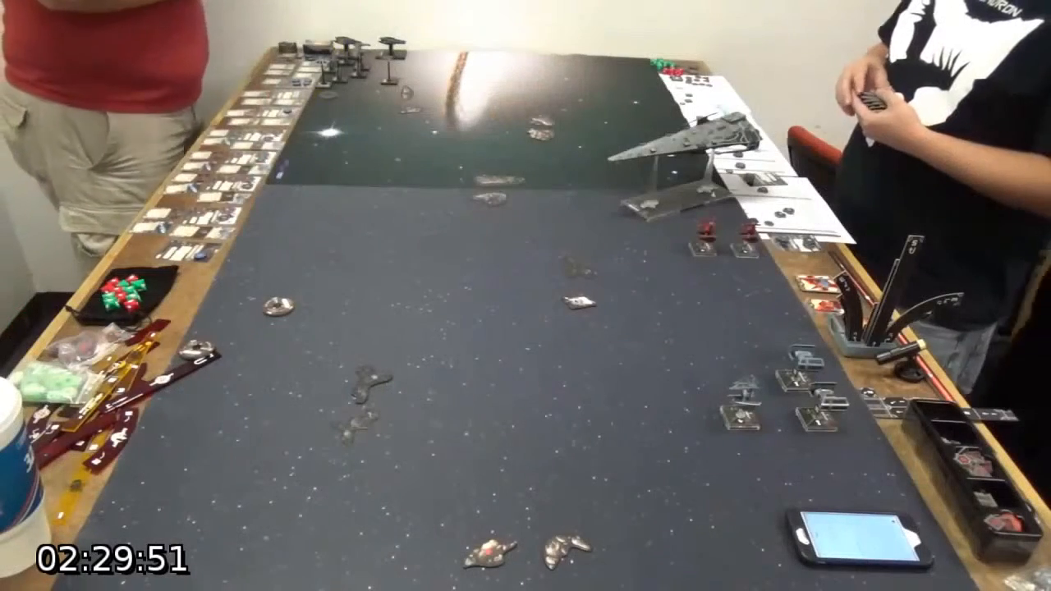